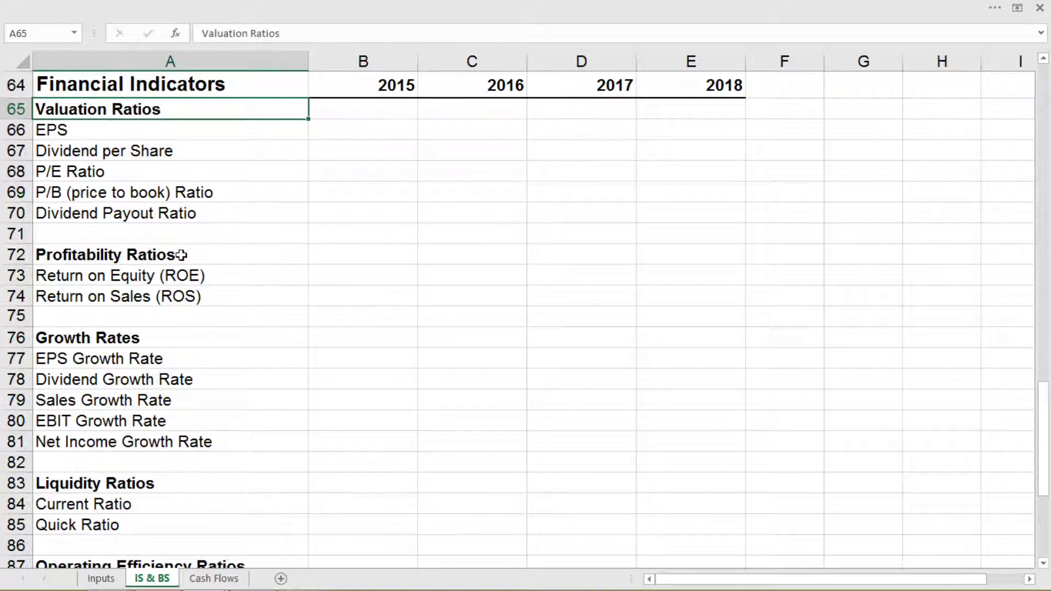
# Step: Review the ratio groups under Financial Indicators, from Profitability Ratios through Growth, Liquidity, Operating Efficiency and Leverage to Coverage Ratios
pyautogui.click(181, 255)
pyautogui.scroll(-2, 180, 254)
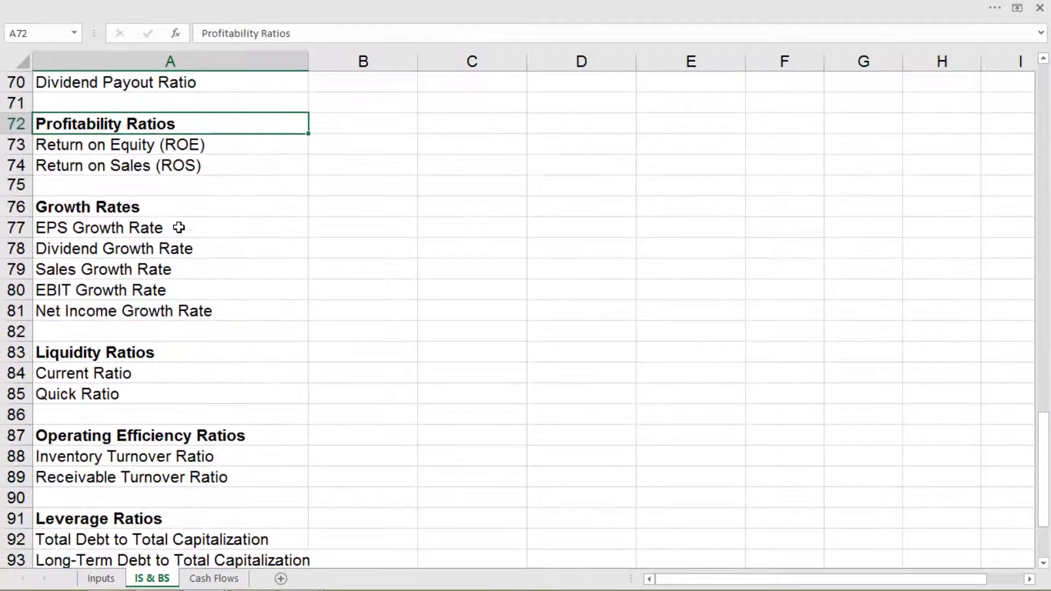
pyautogui.click(176, 210)
pyautogui.scroll(-1, 186, 246)
pyautogui.scroll(-1, 189, 265)
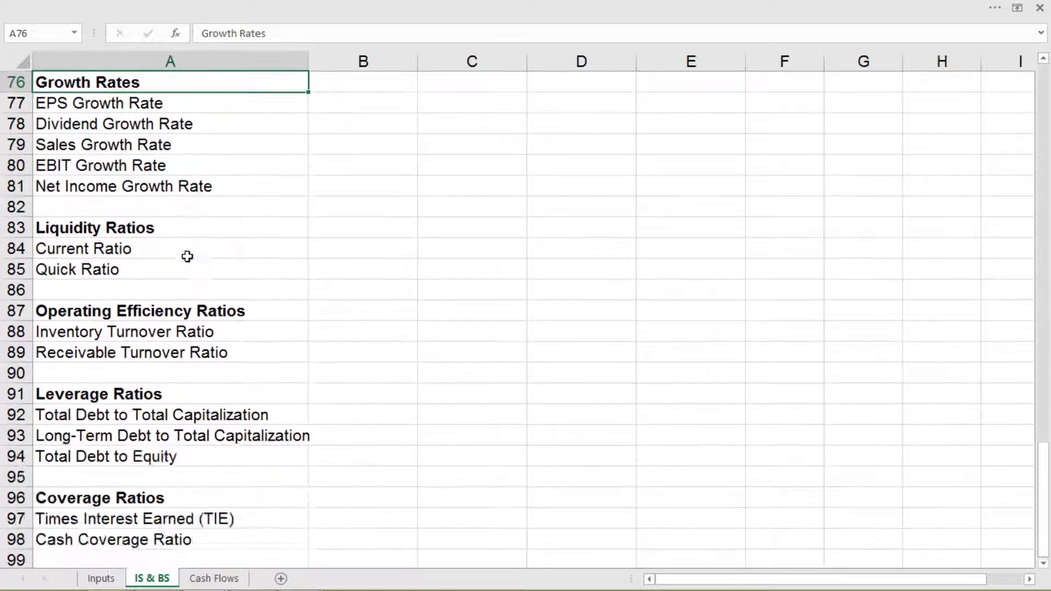
pyautogui.click(185, 227)
pyautogui.scroll(-2, 249, 249)
pyautogui.click(231, 185)
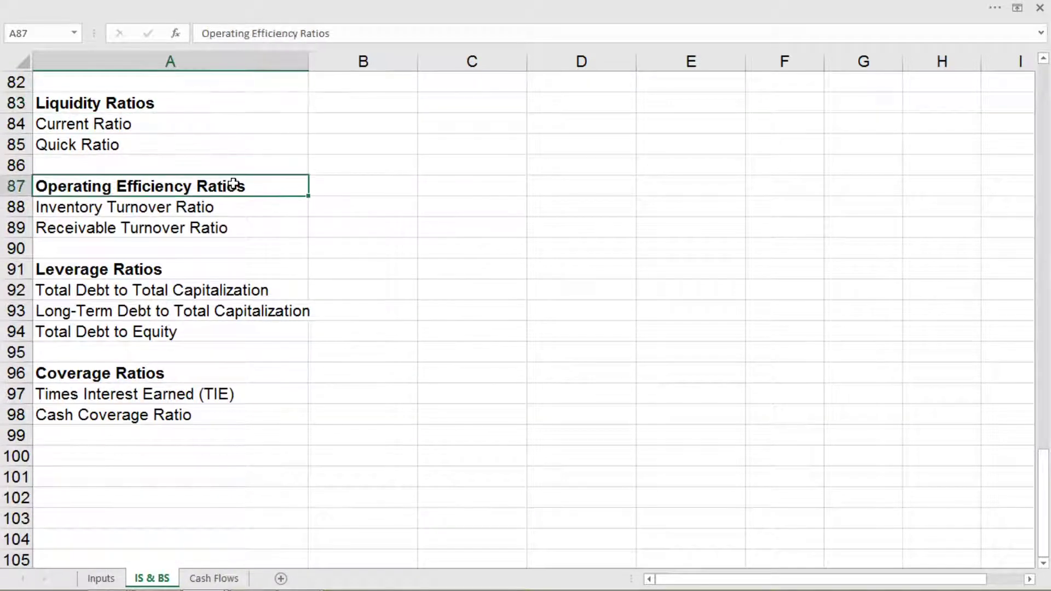
pyautogui.click(208, 274)
pyautogui.click(208, 376)
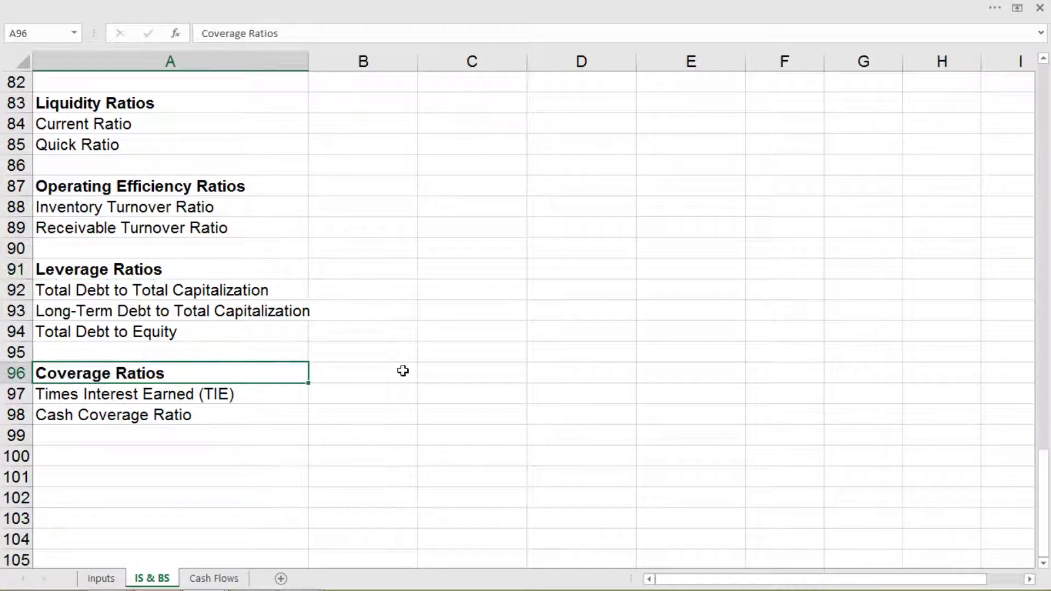
pyautogui.scroll(6, 471, 386)
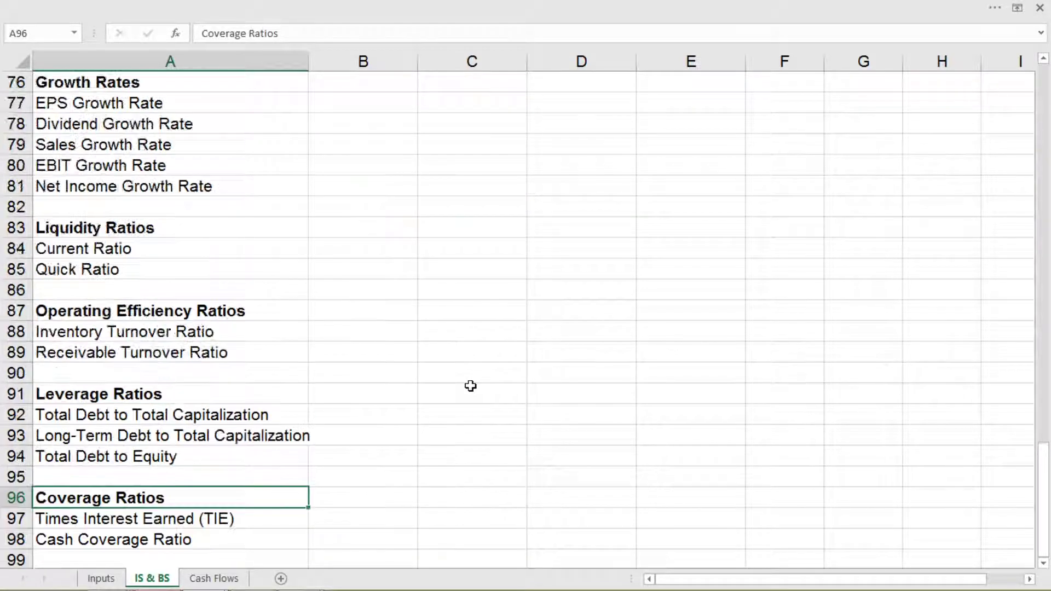
pyautogui.scroll(1, 471, 386)
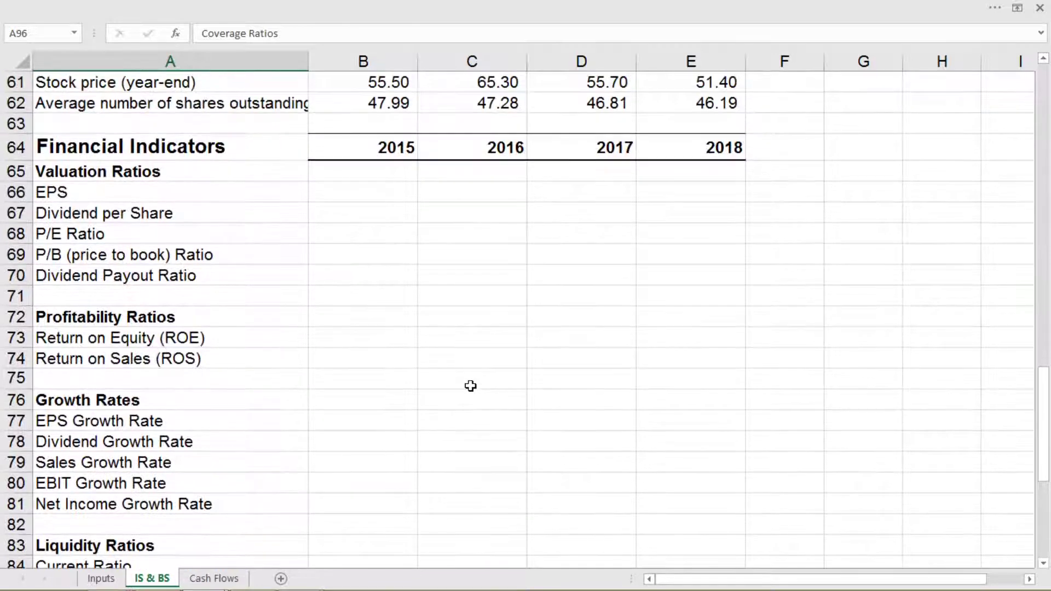
# Step: Calculate the 2015 EPS in B66 as net income divided by average shares outstanding, using =B20/B62
pyautogui.scroll(-1, 470, 386)
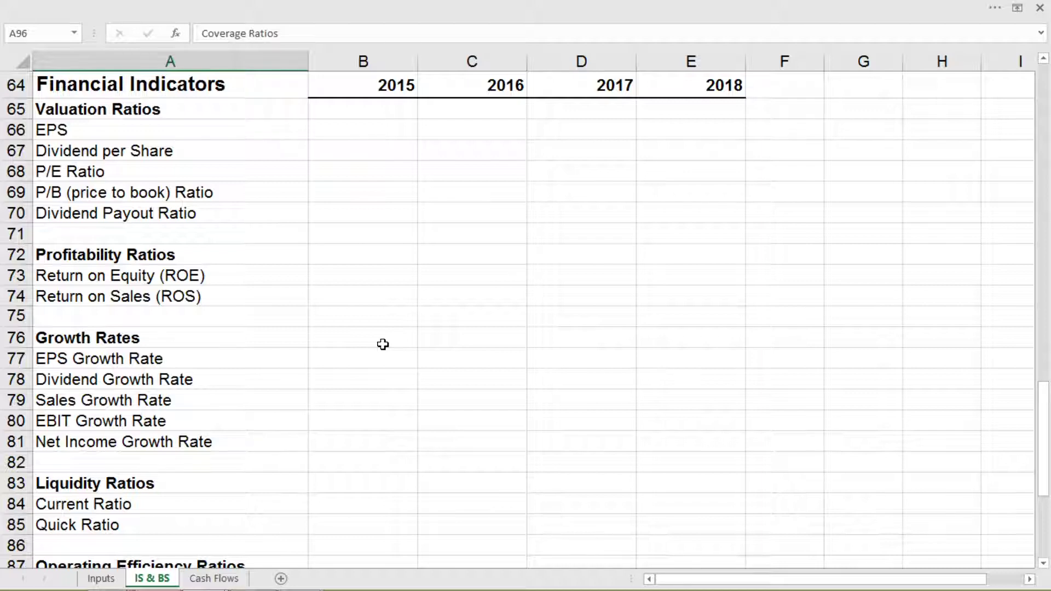
pyautogui.click(353, 128)
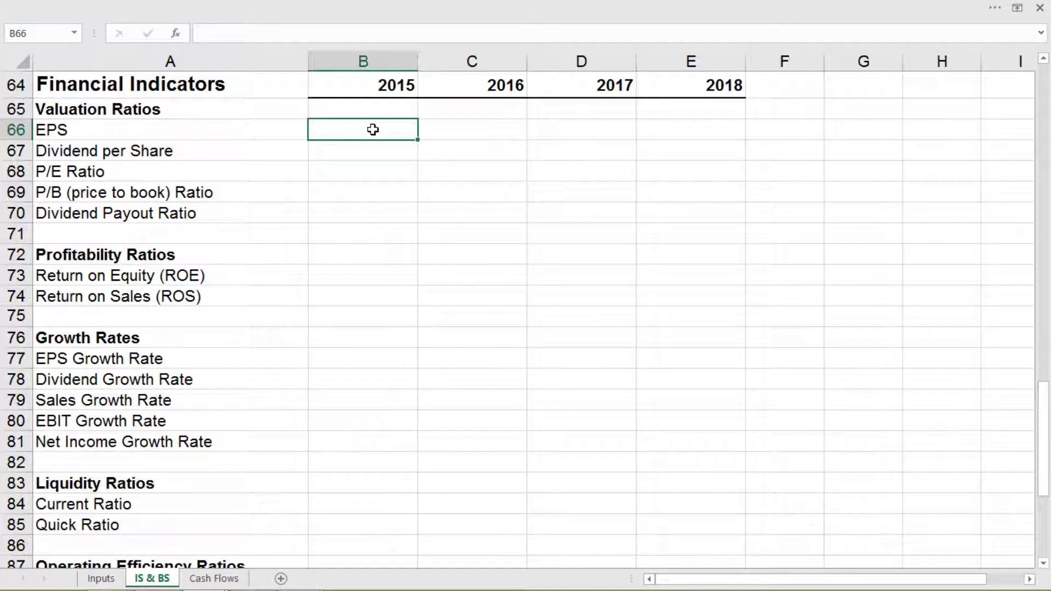
pyautogui.write('=b')
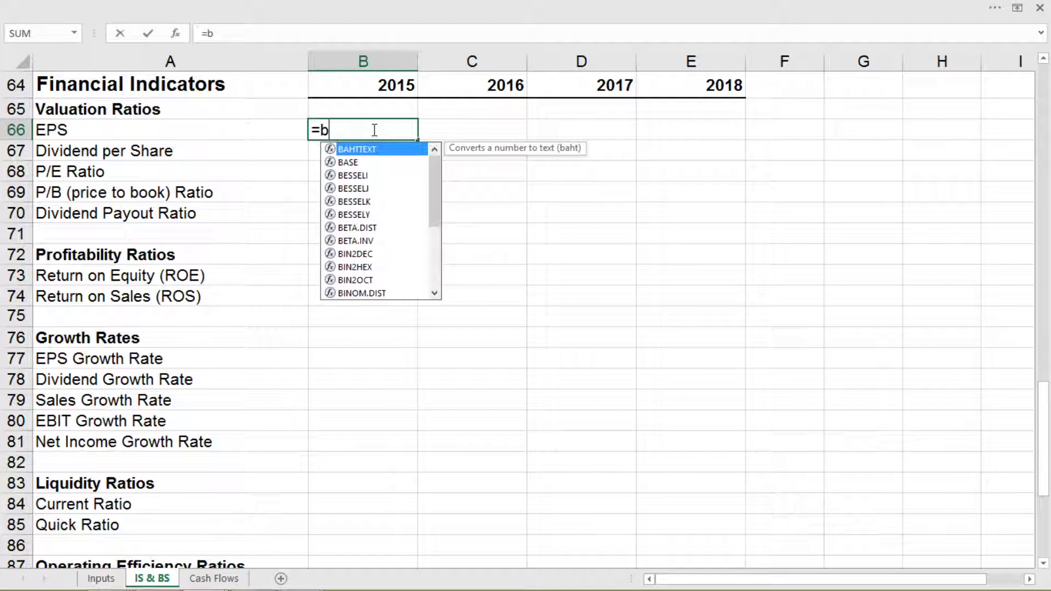
pyautogui.write('20')
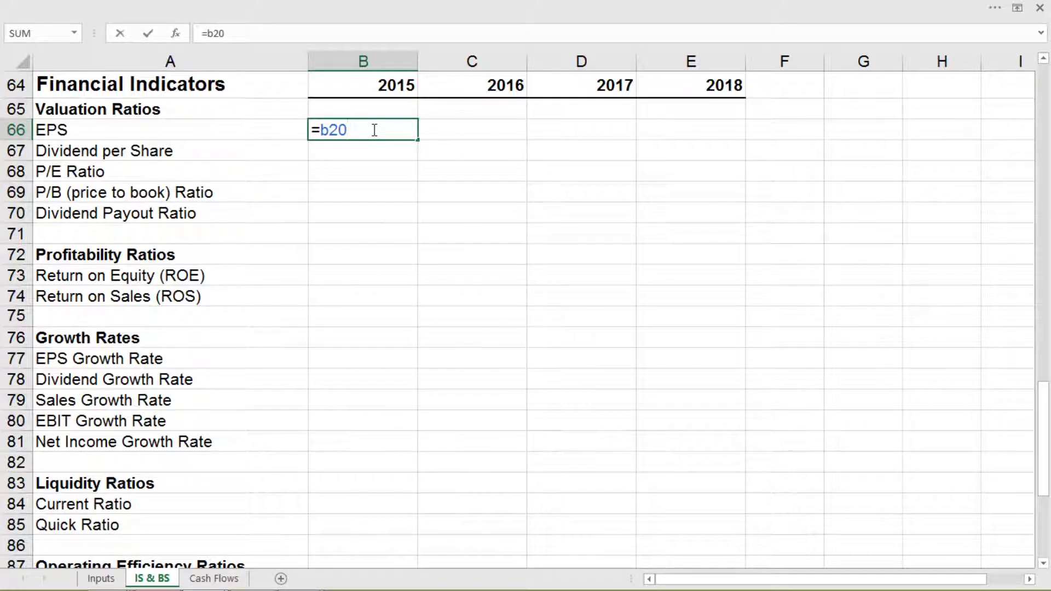
pyautogui.write('/b')
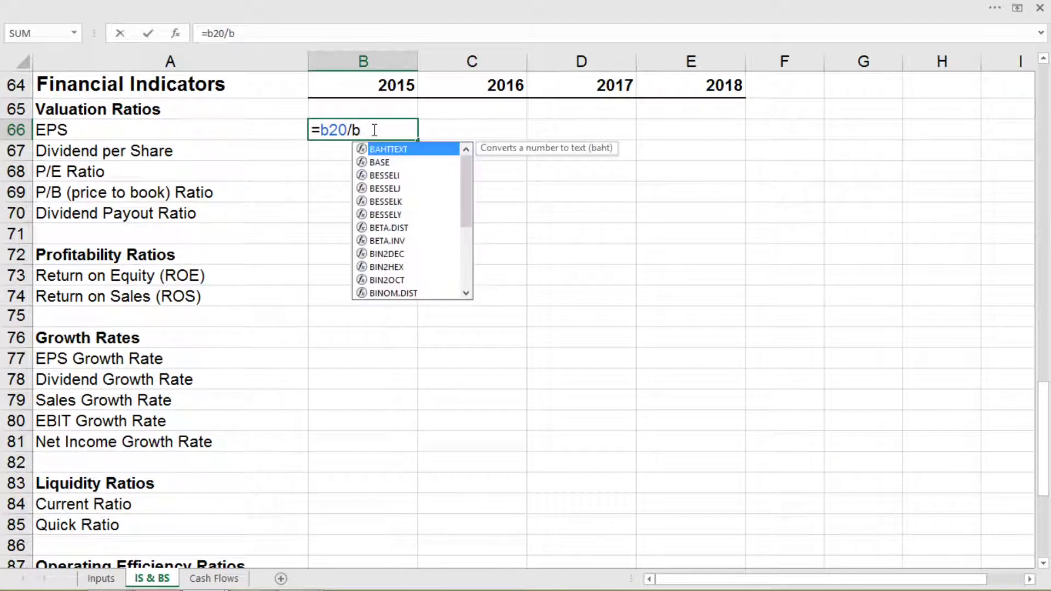
pyautogui.write('62')
pyautogui.press('Return')
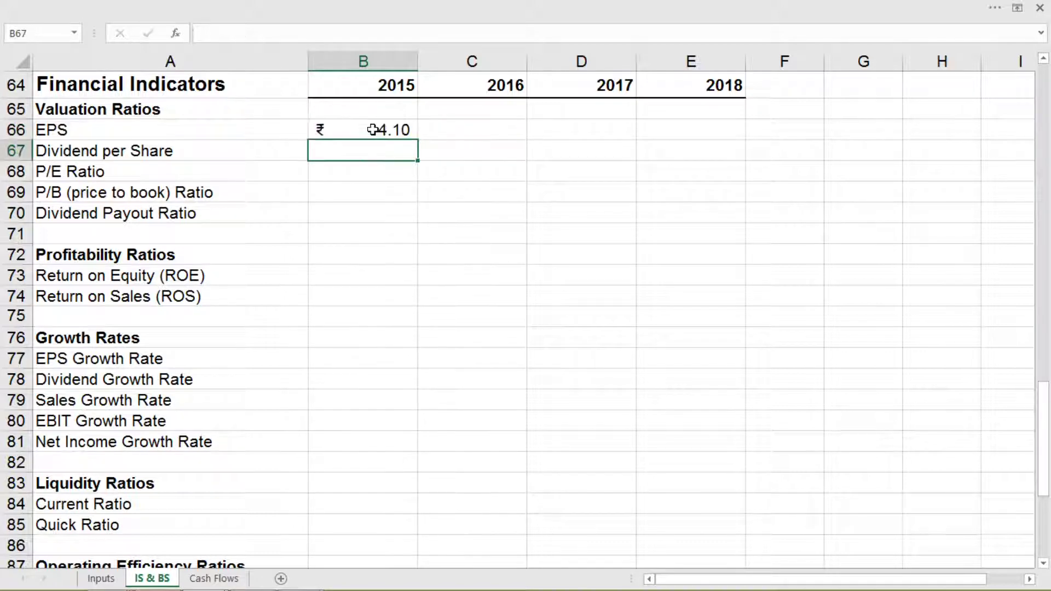
# Step: Check the 2015 EPS formula against its source cells, average shares outstanding in B62 and net income in B20
pyautogui.click(372, 130)
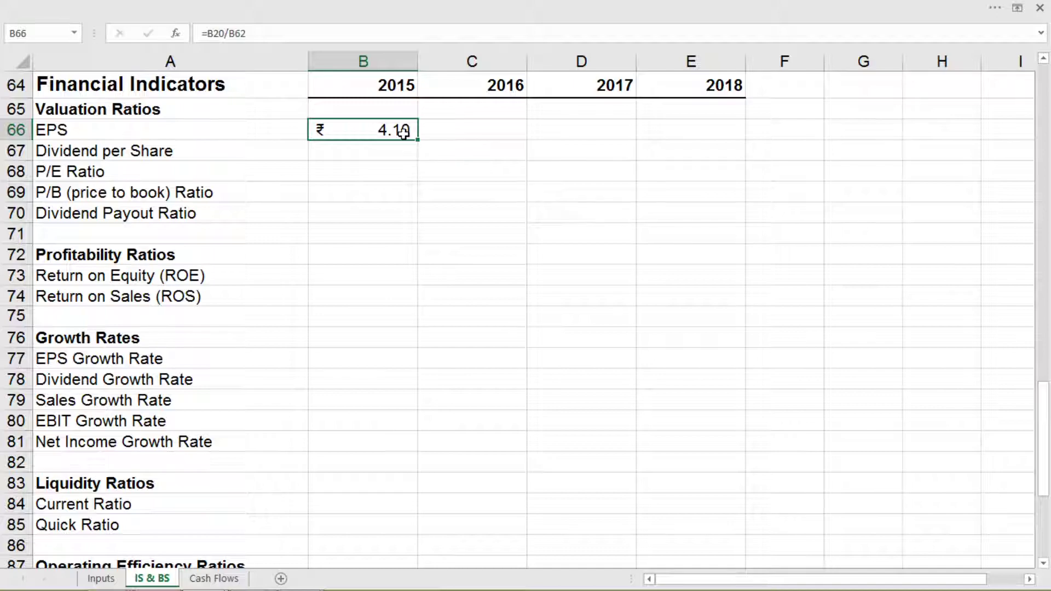
pyautogui.scroll(5, 481, 202)
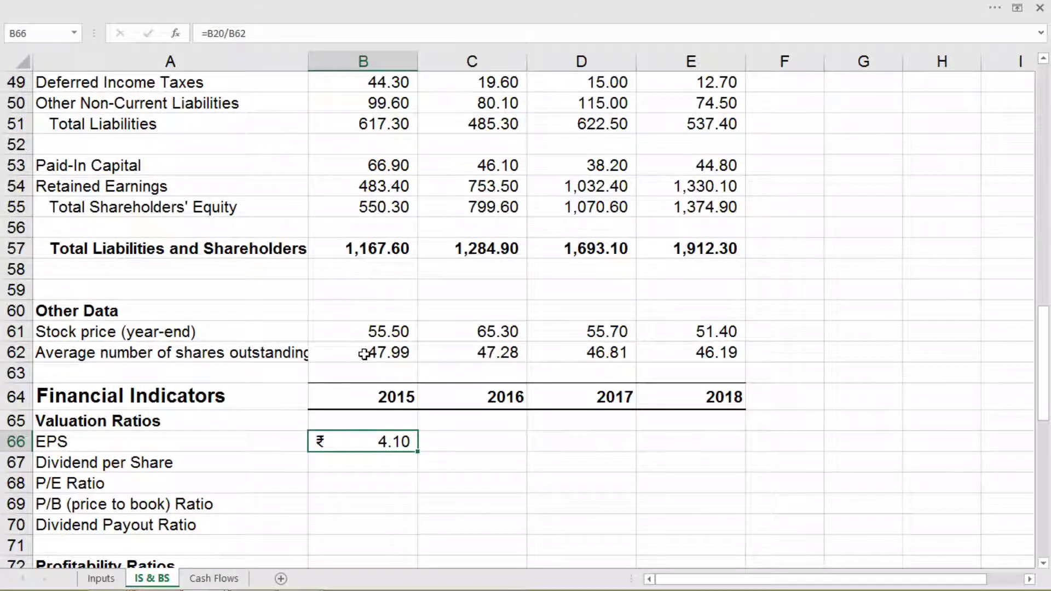
pyautogui.click(364, 353)
pyautogui.scroll(7, 362, 186)
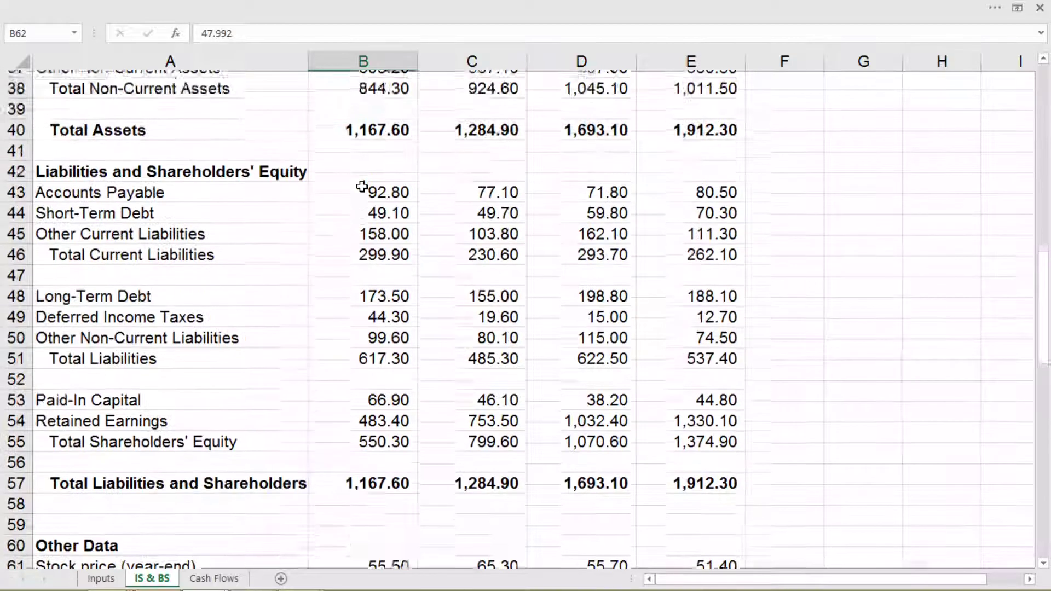
pyautogui.scroll(3, 362, 187)
pyautogui.scroll(1, 363, 219)
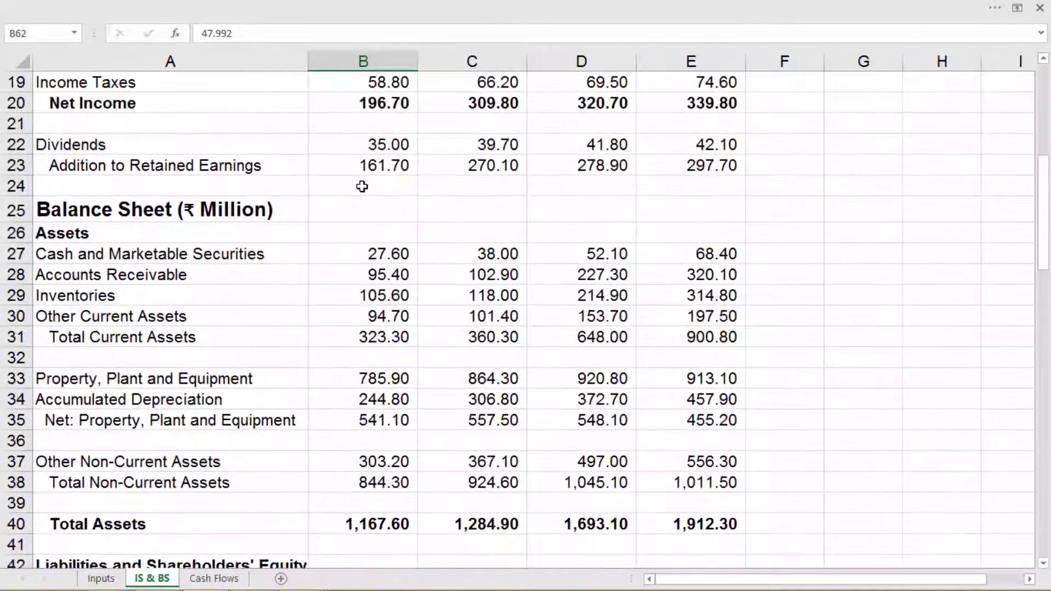
pyautogui.hotkey('ctrl', 'Up')
pyautogui.click(369, 104)
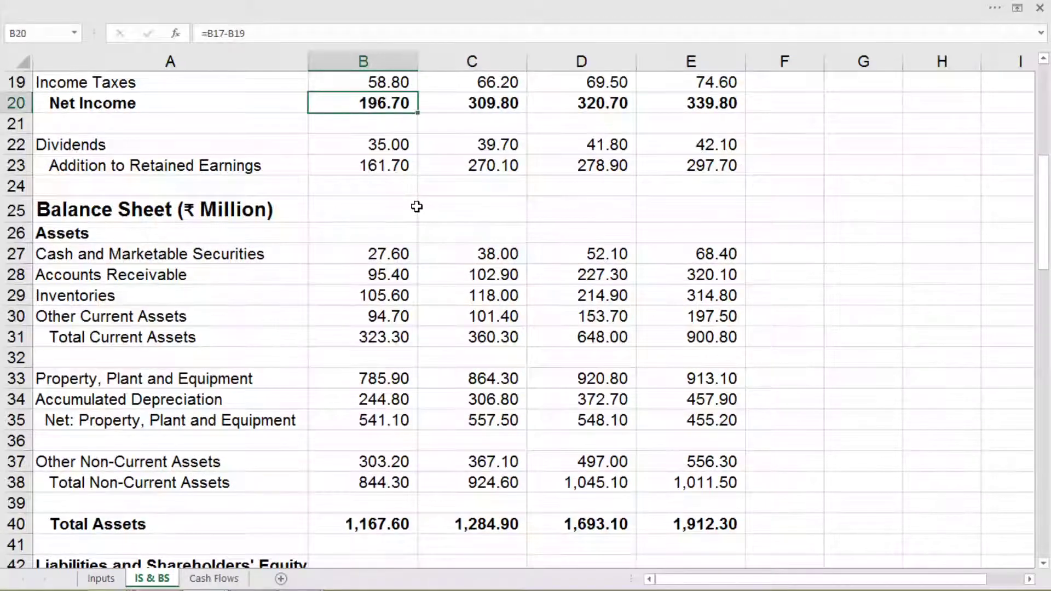
pyautogui.scroll(-12, 416, 206)
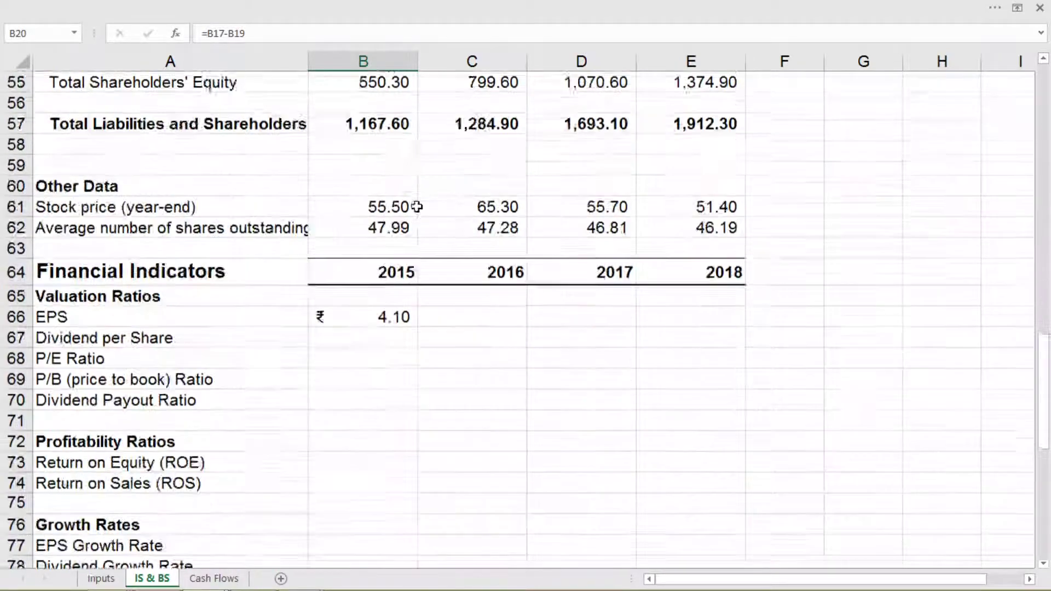
# Step: Calculate the 2015 Dividend per Share in B67 as dividends divided by average shares outstanding, using =B22/B62
pyautogui.scroll(-1, 417, 206)
pyautogui.click(381, 277)
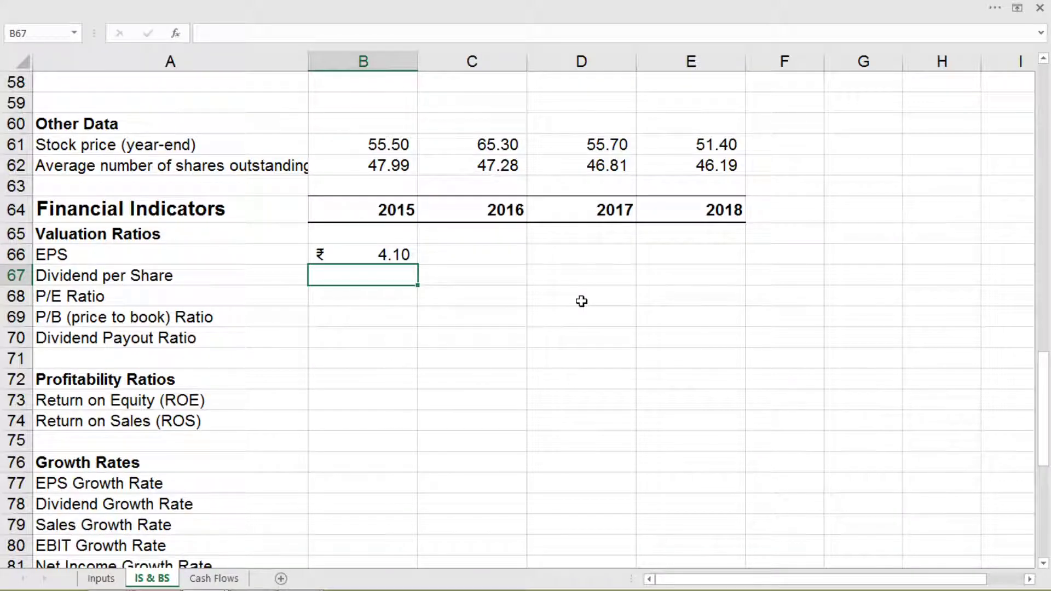
pyautogui.write('=')
pyautogui.scroll(5, 520, 349)
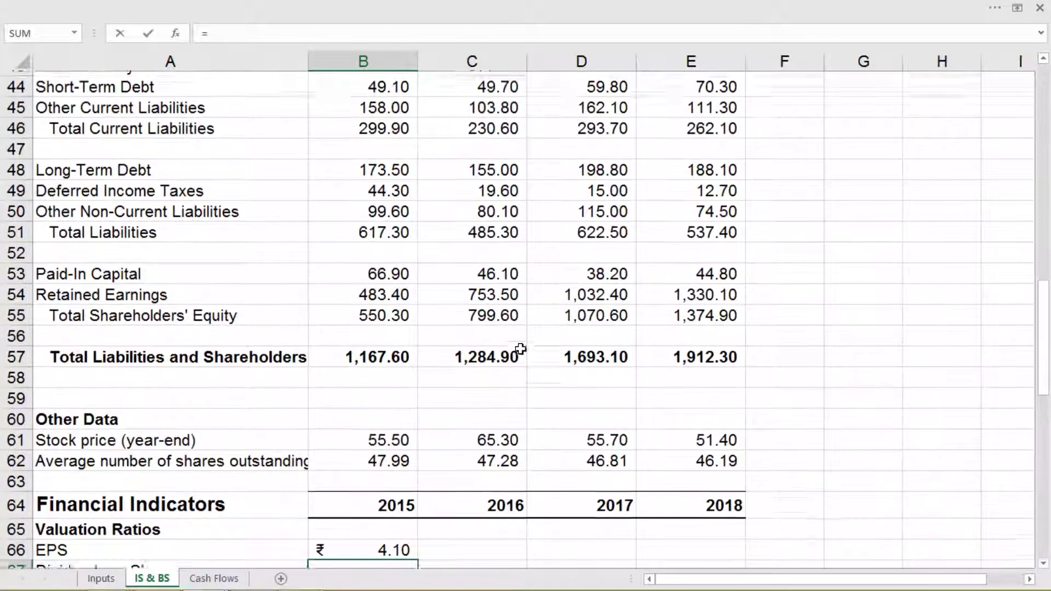
pyautogui.scroll(6, 520, 349)
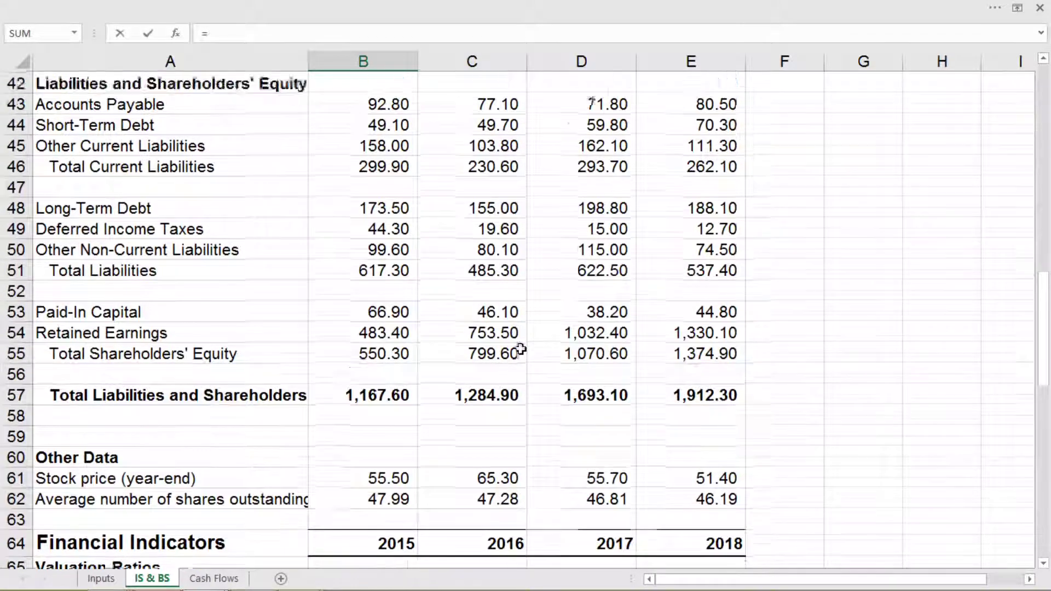
pyautogui.scroll(4, 521, 349)
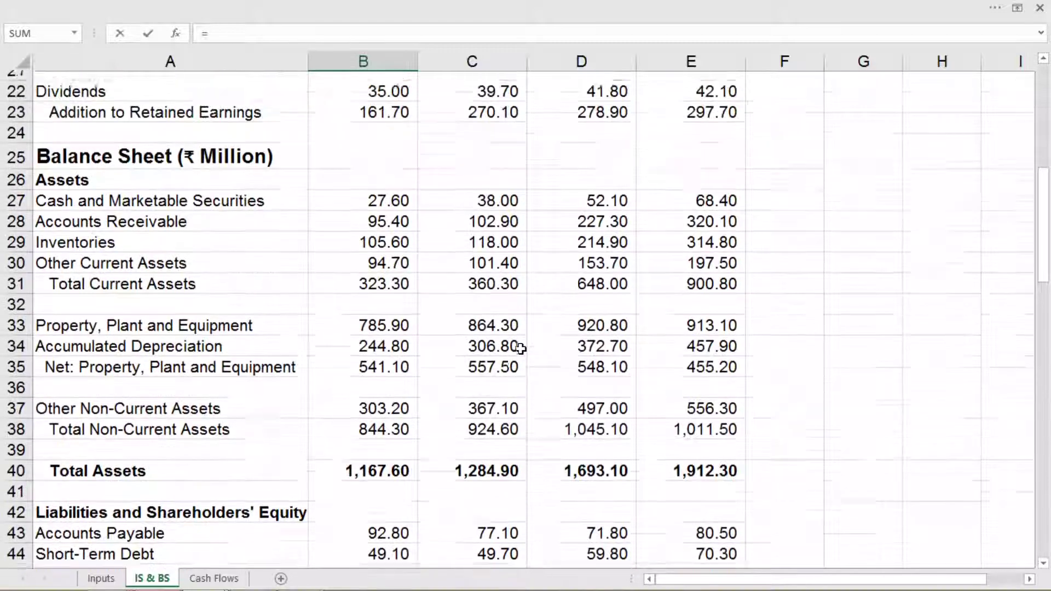
pyautogui.click(376, 208)
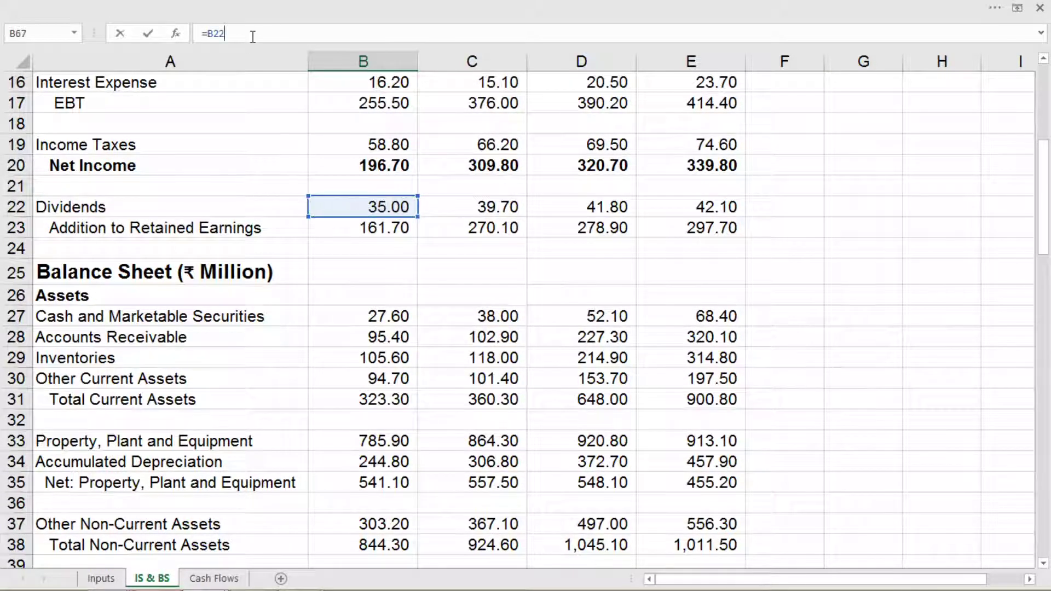
pyautogui.write('/')
pyautogui.moveTo(1043, 232); pyautogui.dragTo(1043, 406)
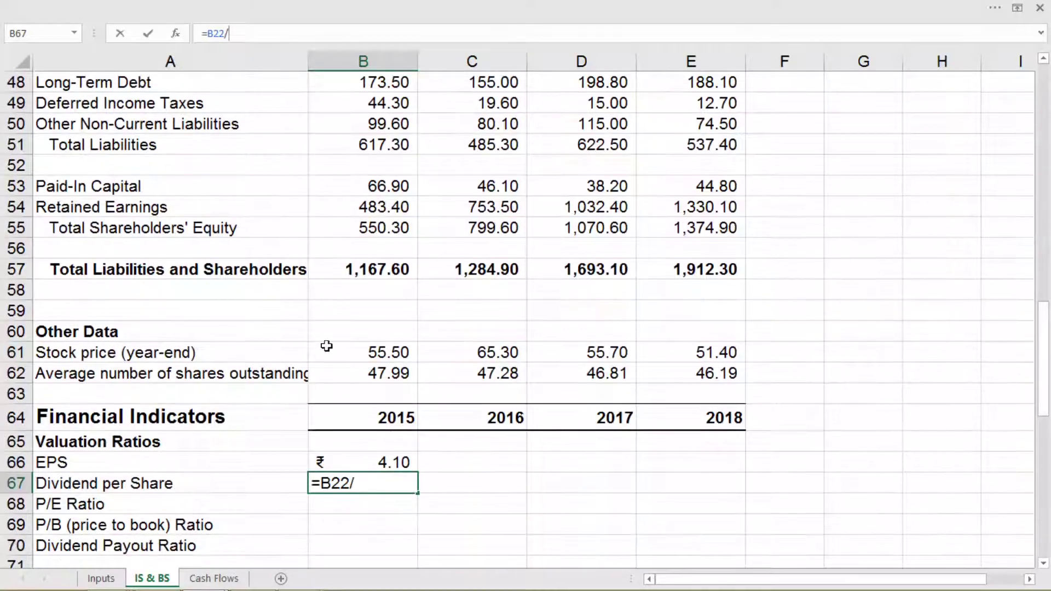
pyautogui.click(383, 374)
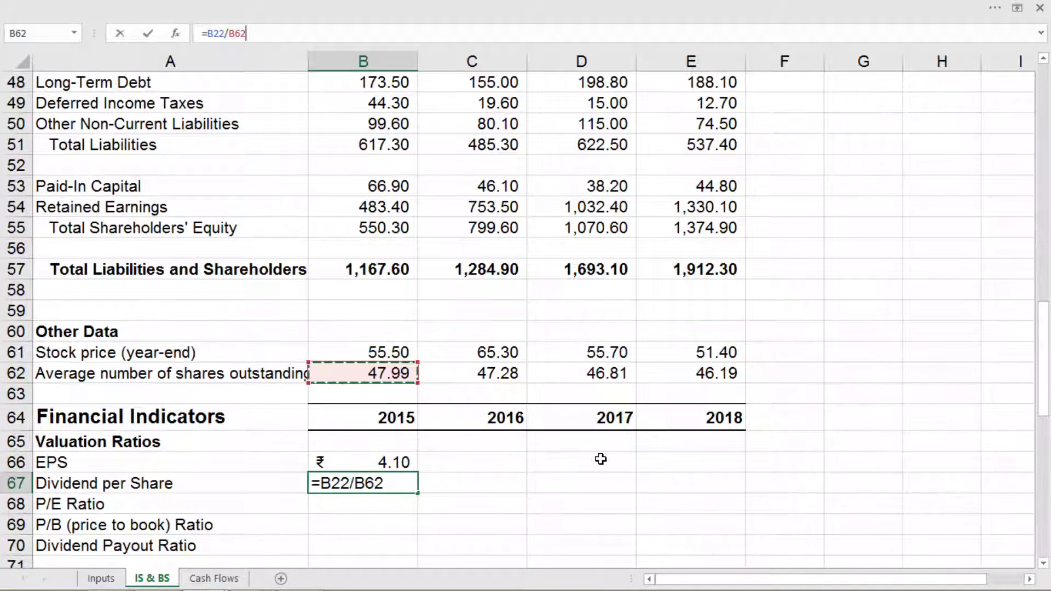
pyautogui.press('Return')
# Step: Calculate the 2015 P/E Ratio in B68 as year-end stock price divided by EPS, using =B61/B66
pyautogui.scroll(-3, 601, 460)
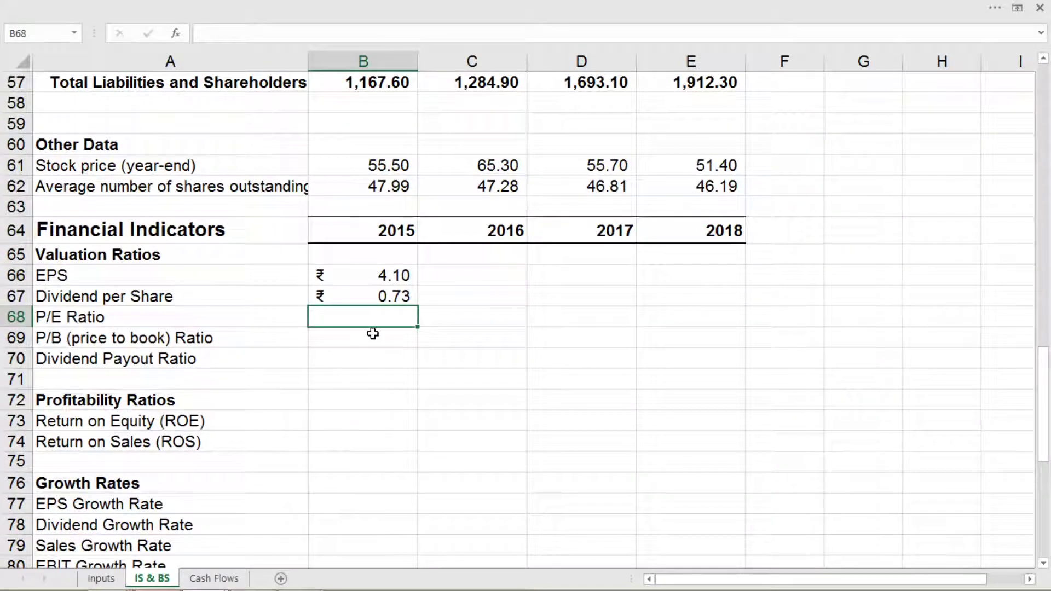
pyautogui.write('=')
pyautogui.click(380, 170)
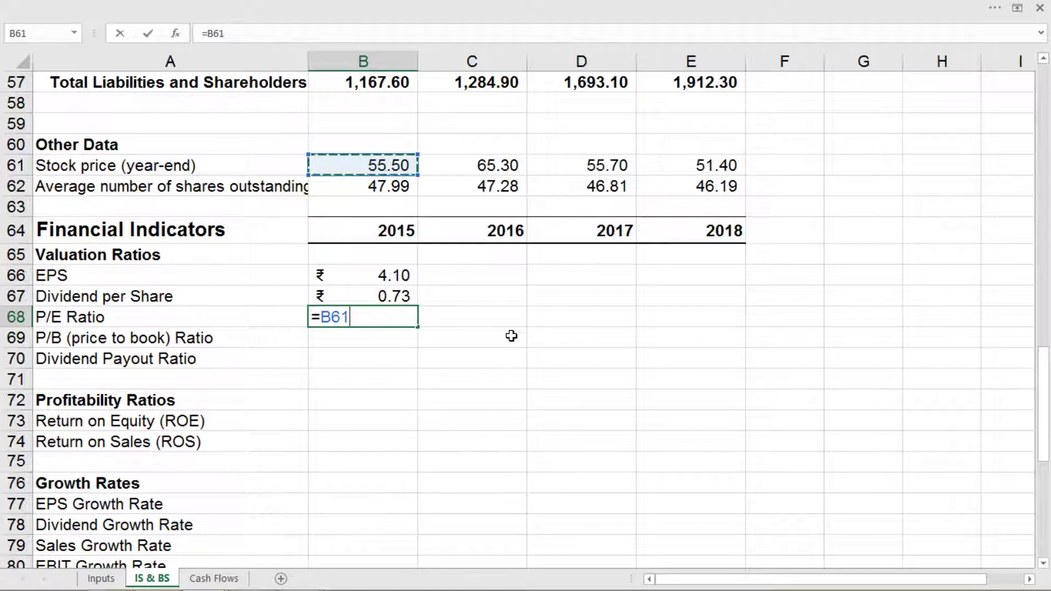
pyautogui.write('/')
pyautogui.click(387, 274)
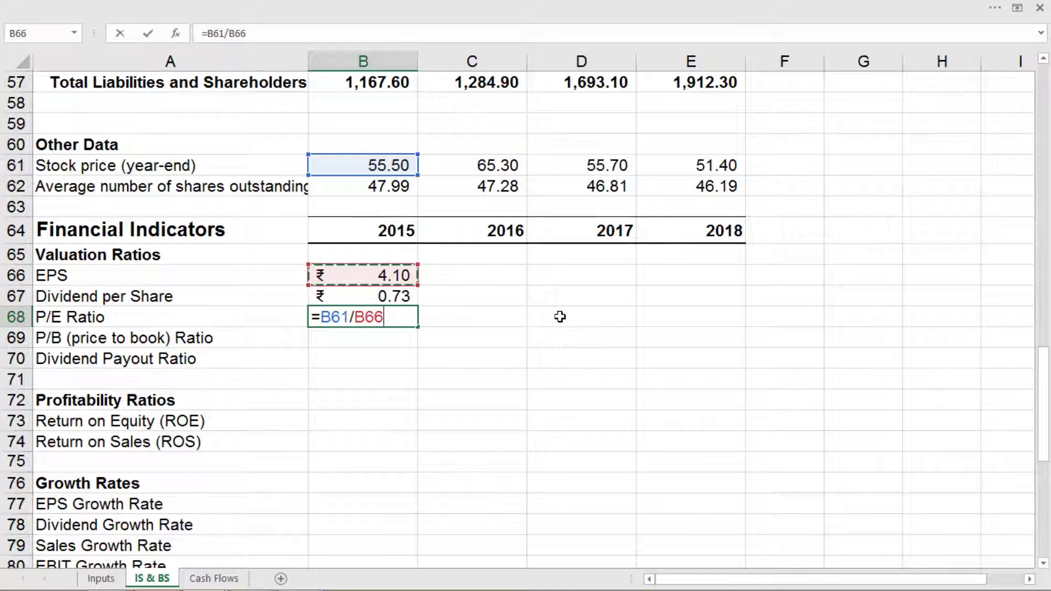
pyautogui.press('Return')
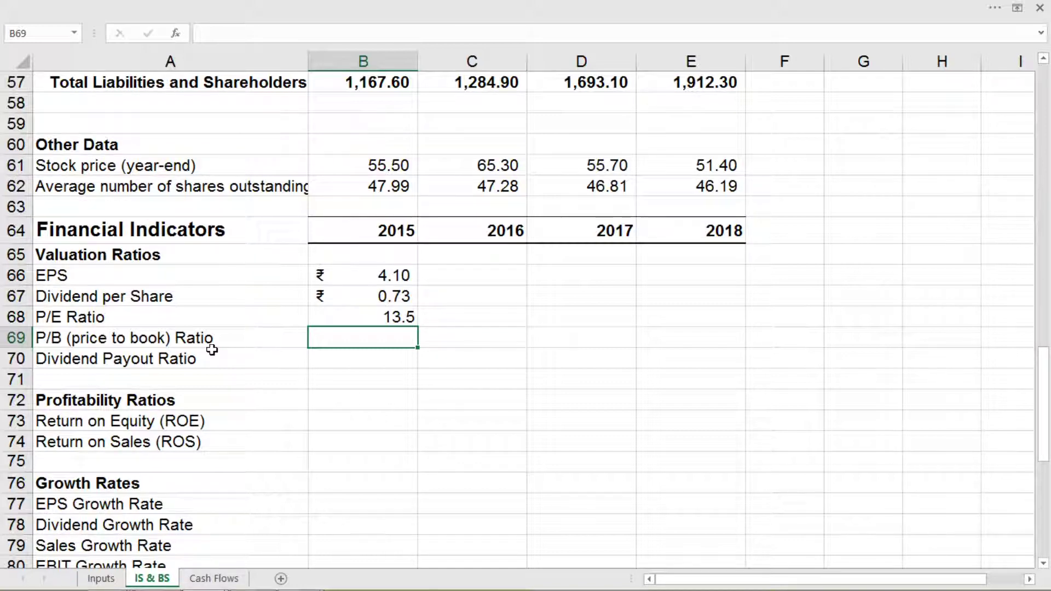
# Step: Calculate the 2015 P/B Ratio in B69 from stock price, total shareholders' equity and average shares outstanding, using =B61/B55*B62
pyautogui.write('=')
pyautogui.click(369, 169)
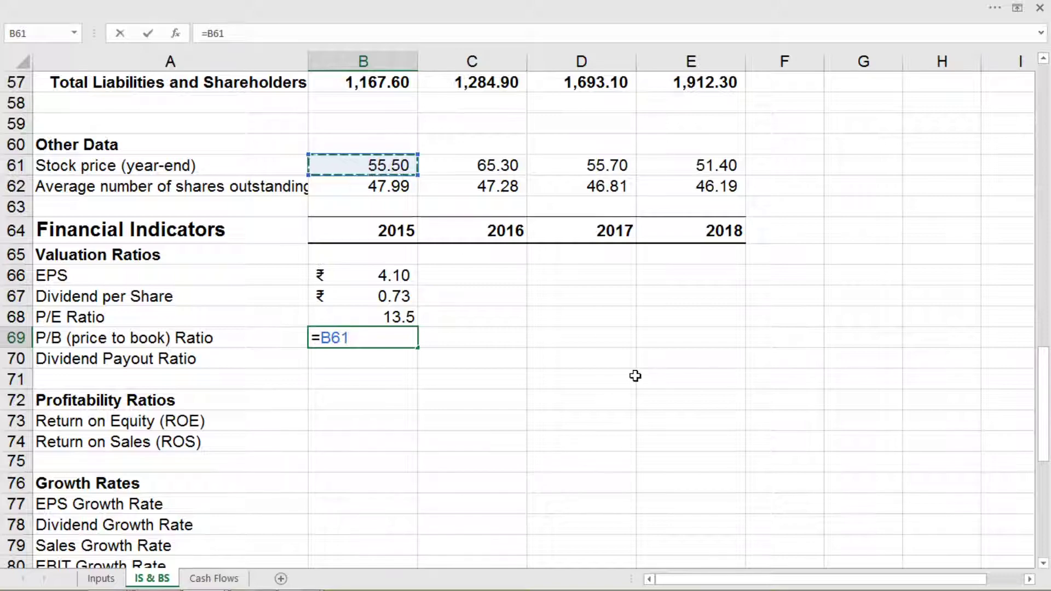
pyautogui.write('/')
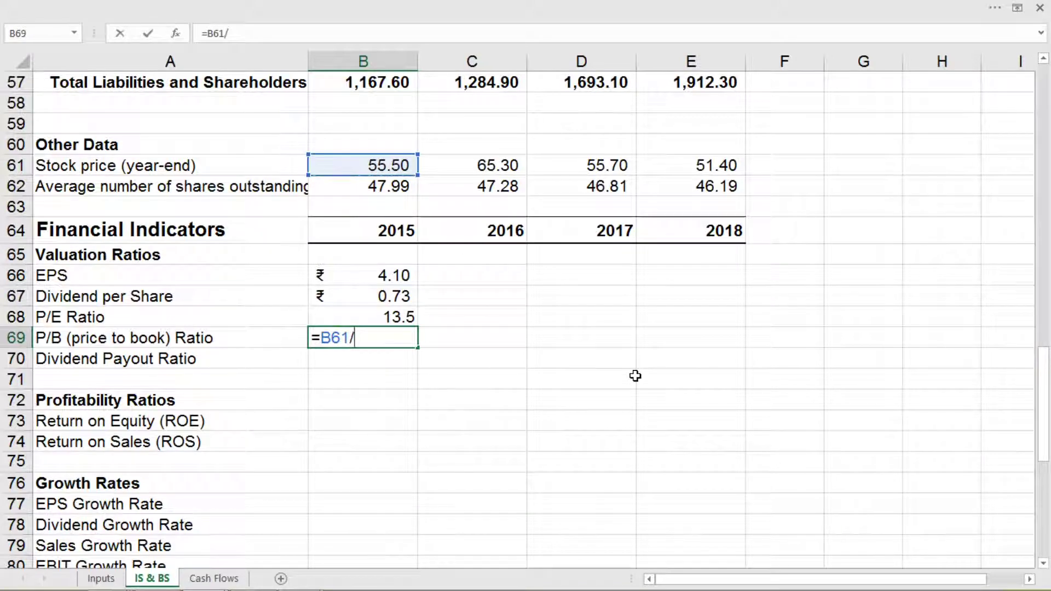
pyautogui.scroll(3, 635, 376)
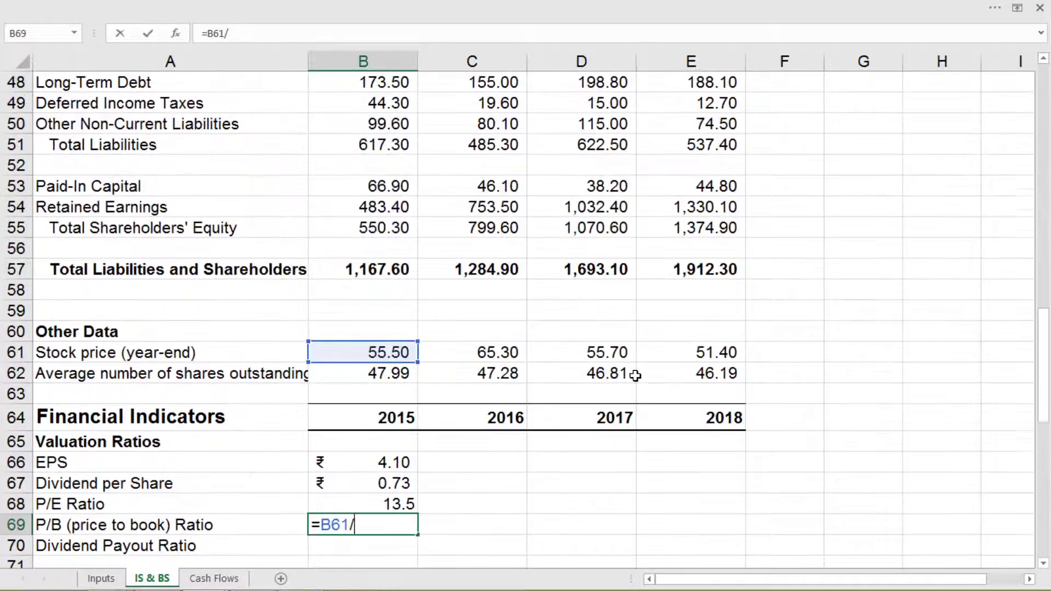
pyautogui.click(367, 226)
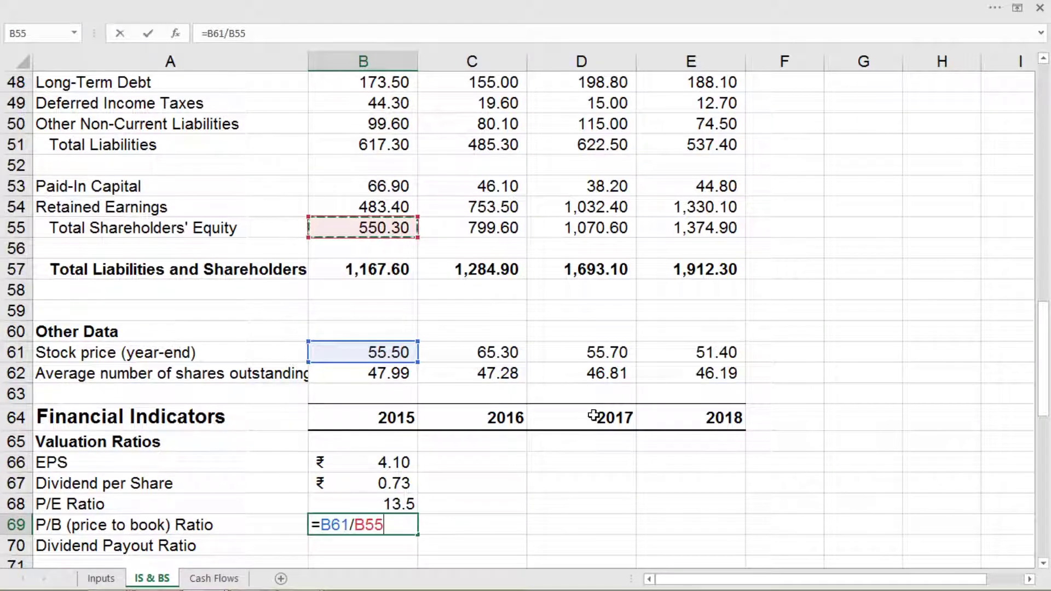
pyautogui.write('*')
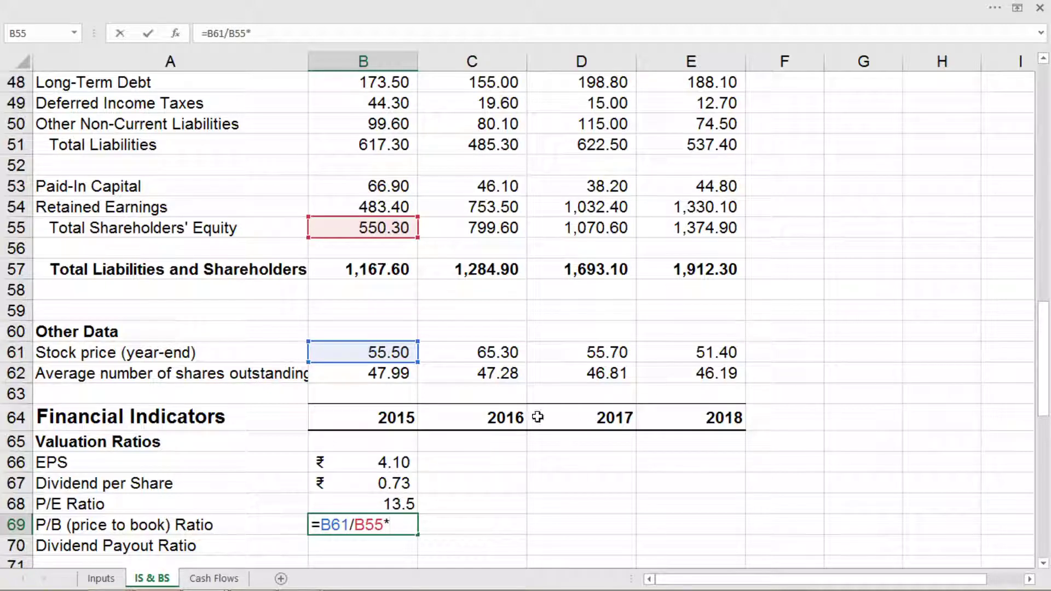
pyautogui.click(404, 372)
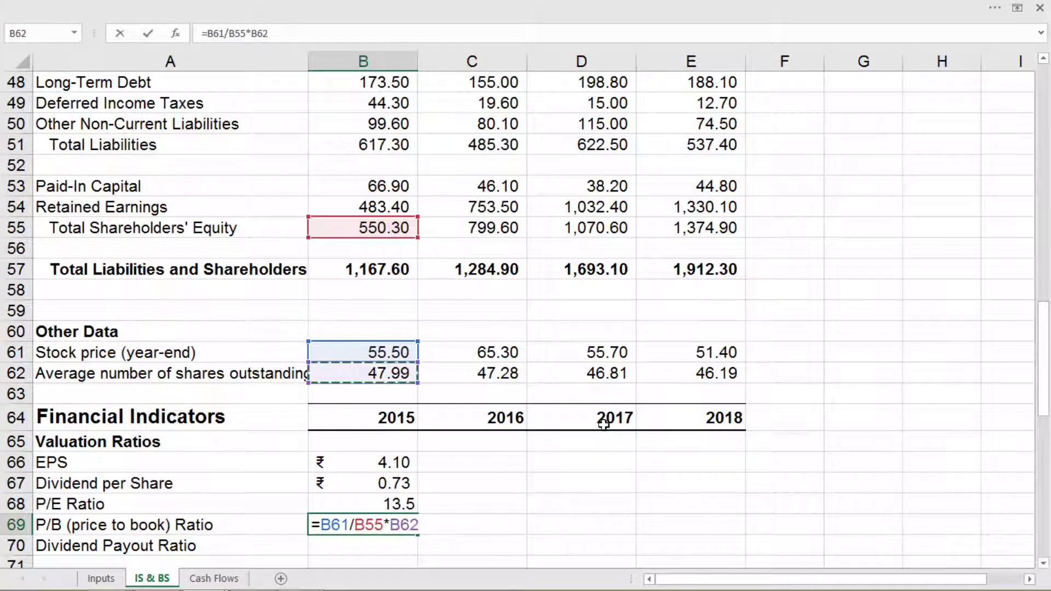
pyautogui.press('Return')
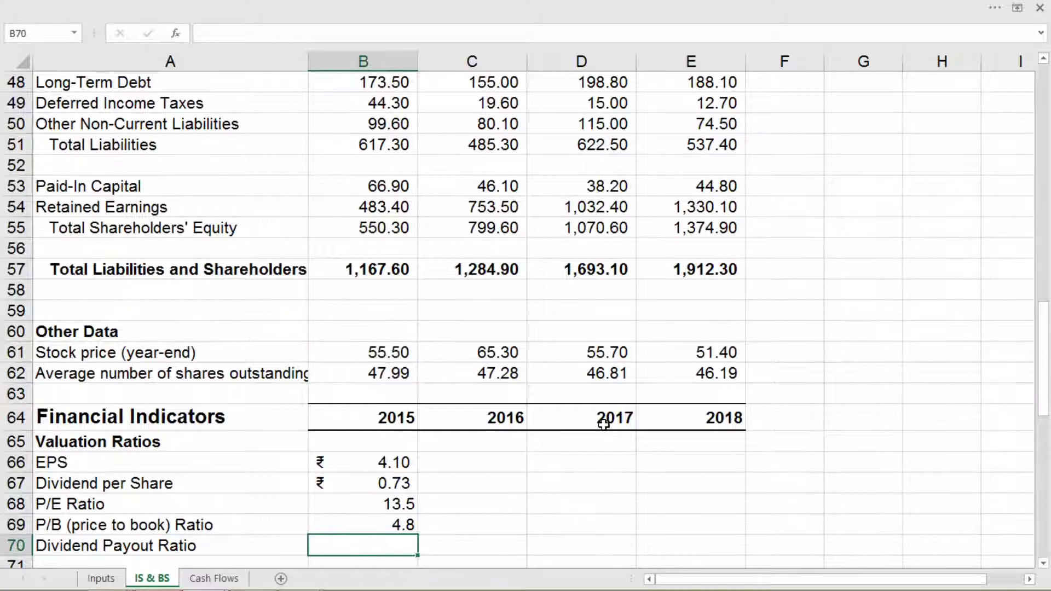
# Step: Calculate the 2015 Dividend Payout Ratio in B70 as dividends divided by net income, using =B22/B20
pyautogui.scroll(-4, 603, 425)
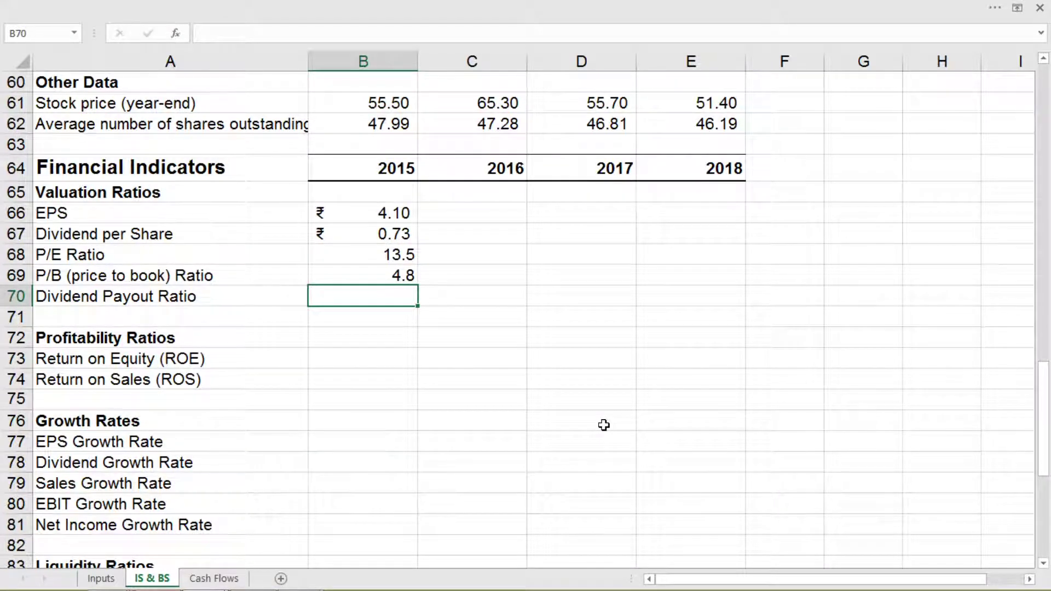
pyautogui.write('=')
pyautogui.scroll(8, 604, 425)
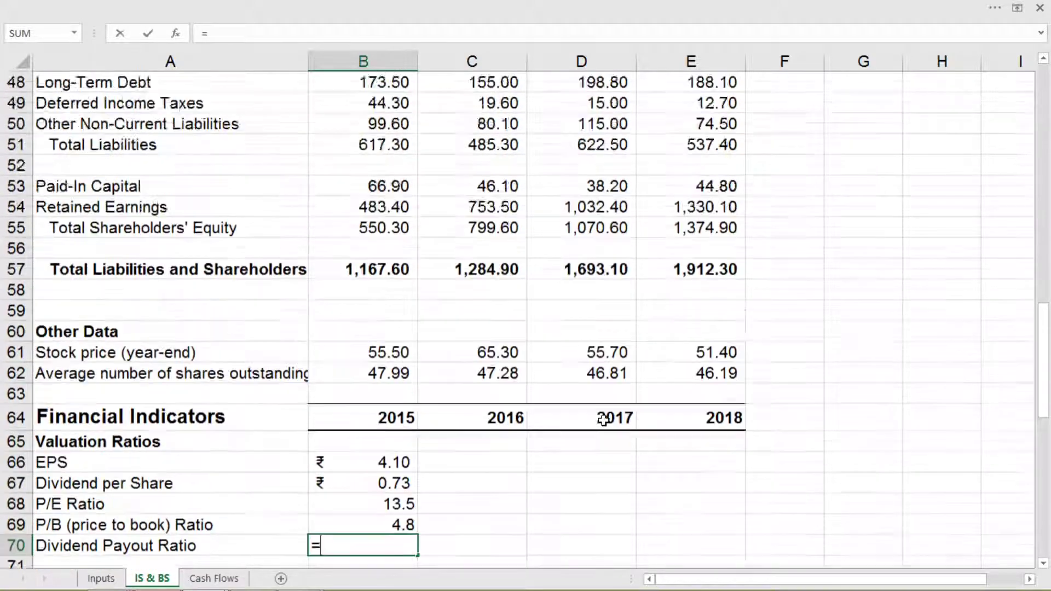
pyautogui.scroll(6, 604, 420)
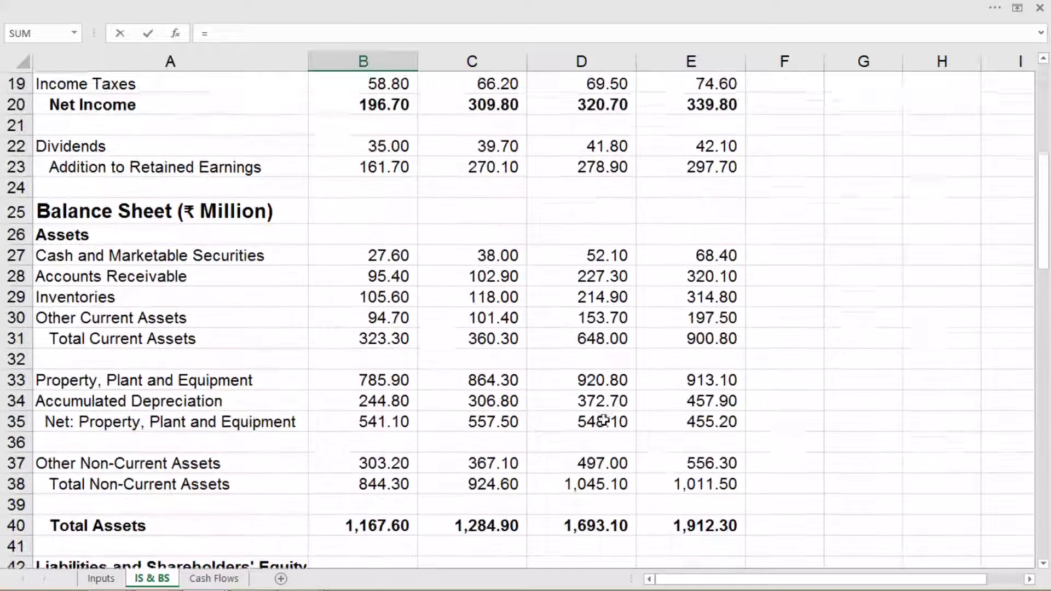
pyautogui.click(363, 165)
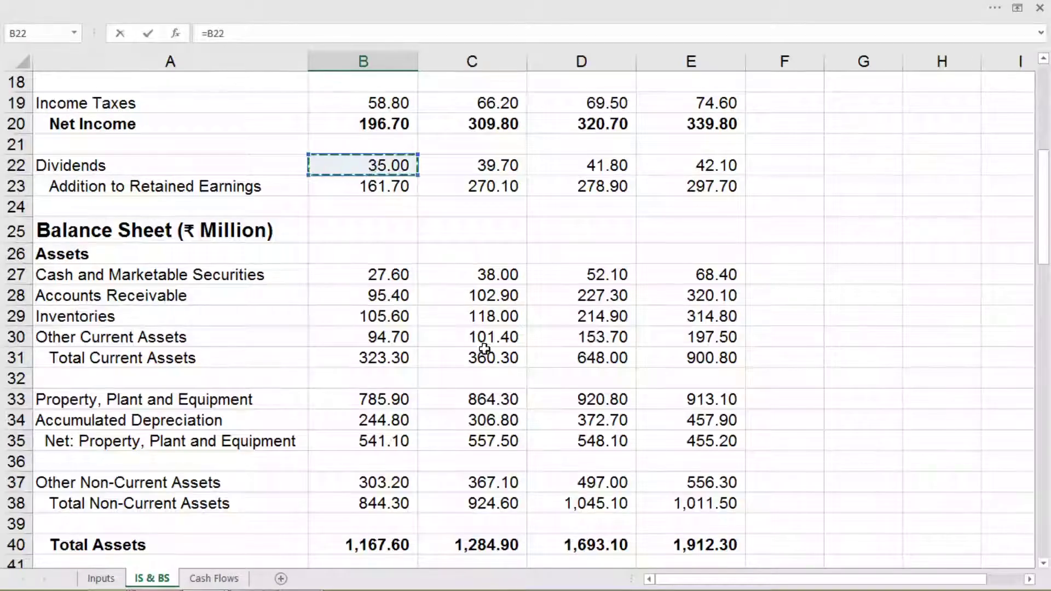
pyautogui.scroll(-2, 482, 353)
pyautogui.scroll(-8, 485, 350)
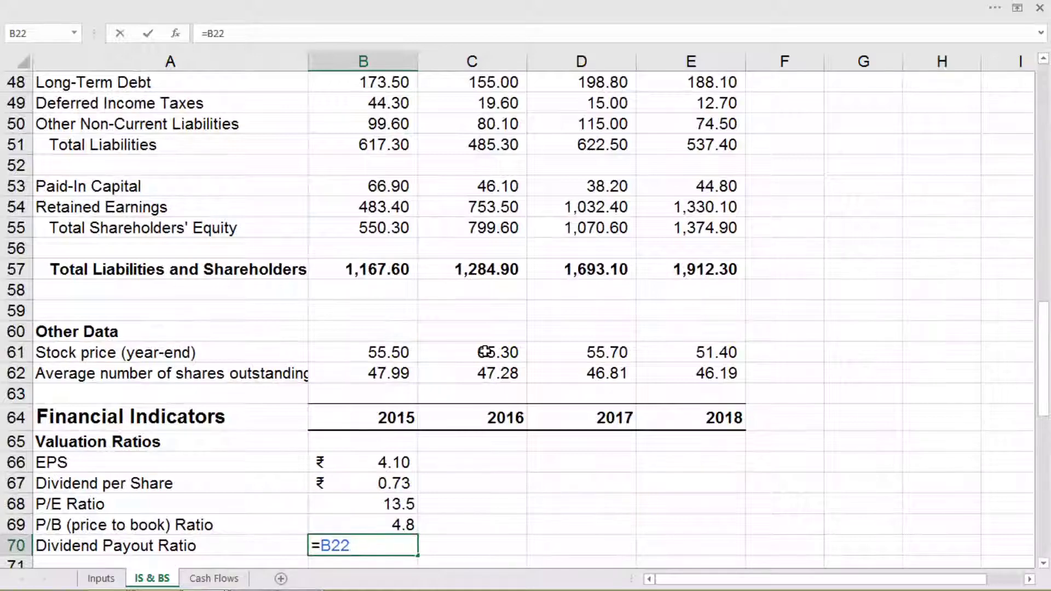
pyautogui.scroll(14, 485, 351)
pyautogui.scroll(1, 485, 351)
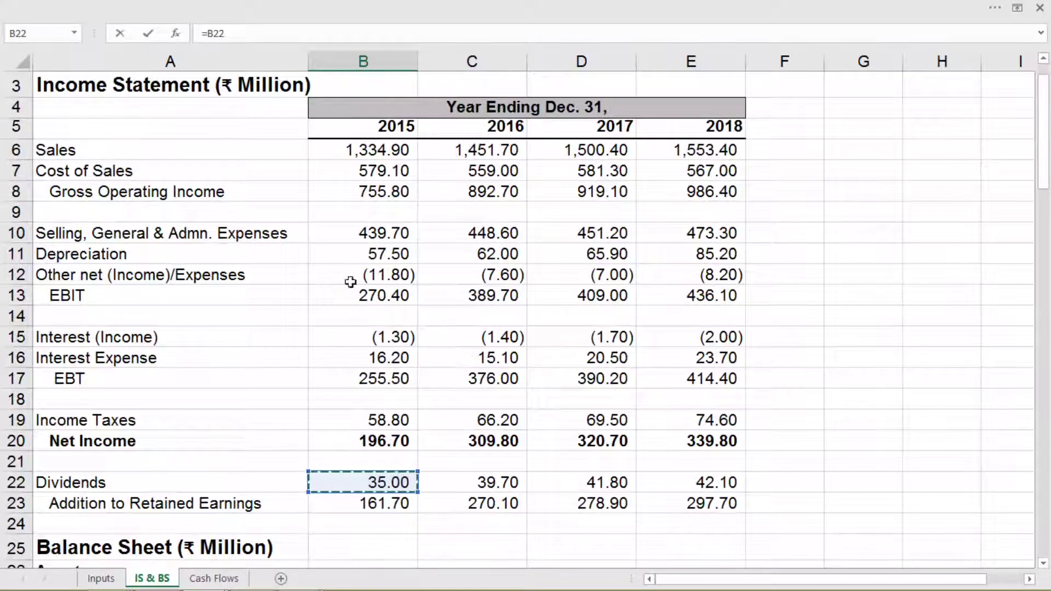
pyautogui.click(300, 34)
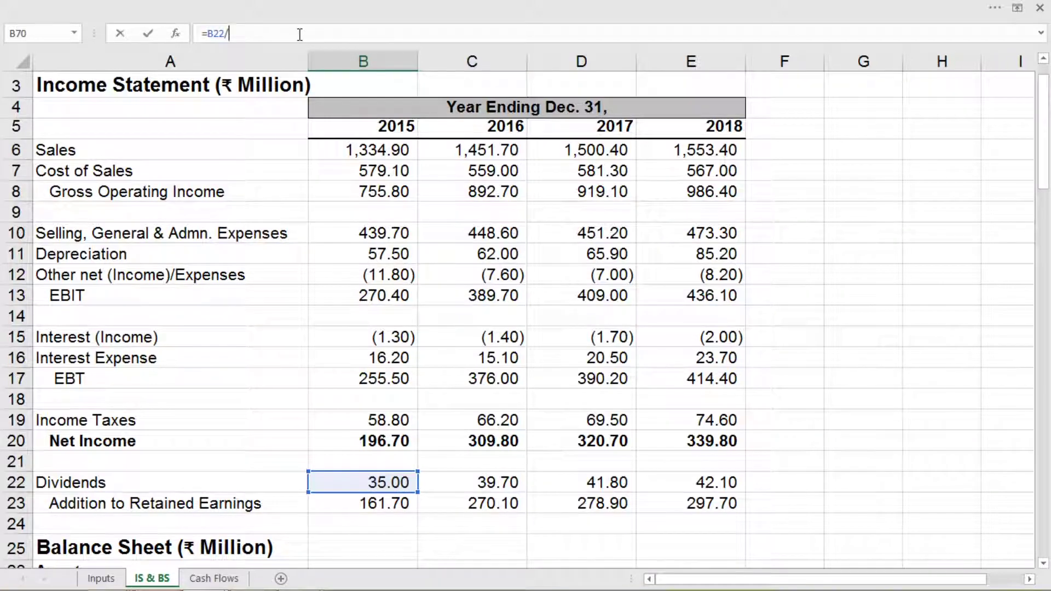
pyautogui.click(384, 441)
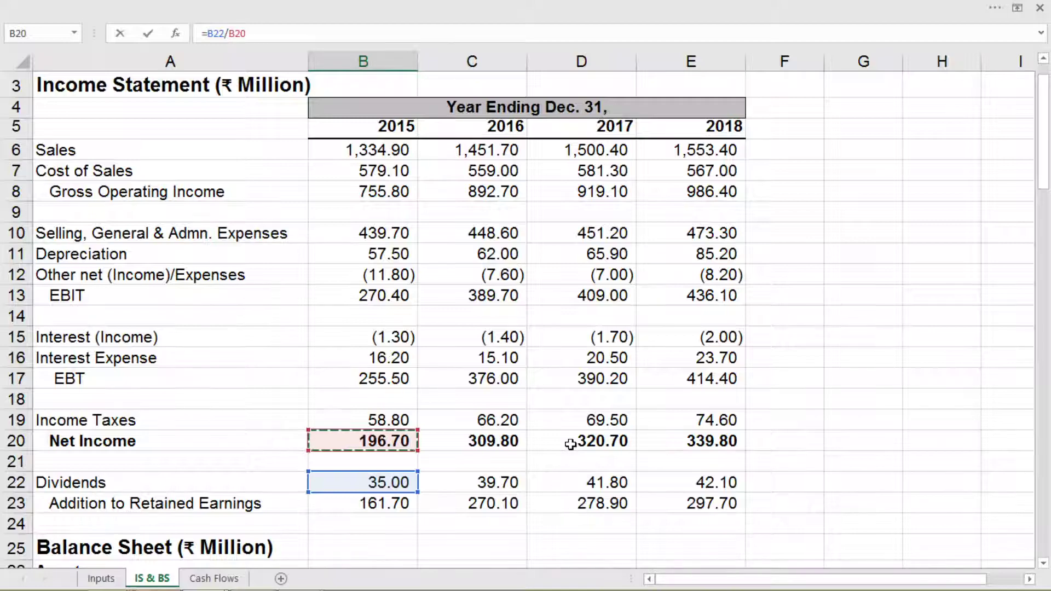
pyautogui.press('Return')
# Step: Fill the 2015 valuation ratio formulas in B66:B70 across to column E for 2016 through 2018
pyautogui.scroll(-3, 570, 443)
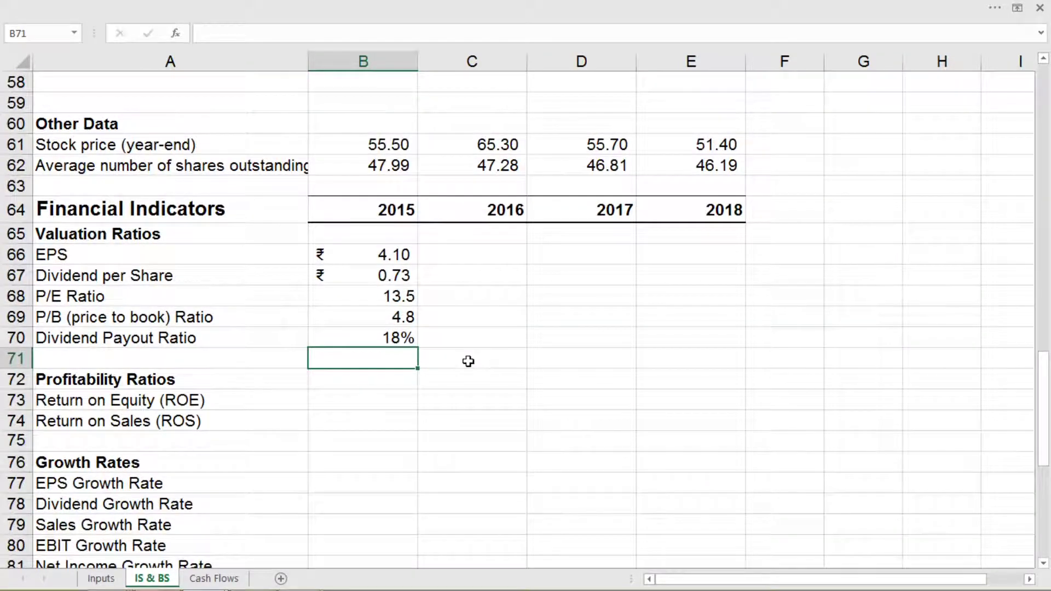
pyautogui.moveTo(399, 255); pyautogui.dragTo(733, 340)
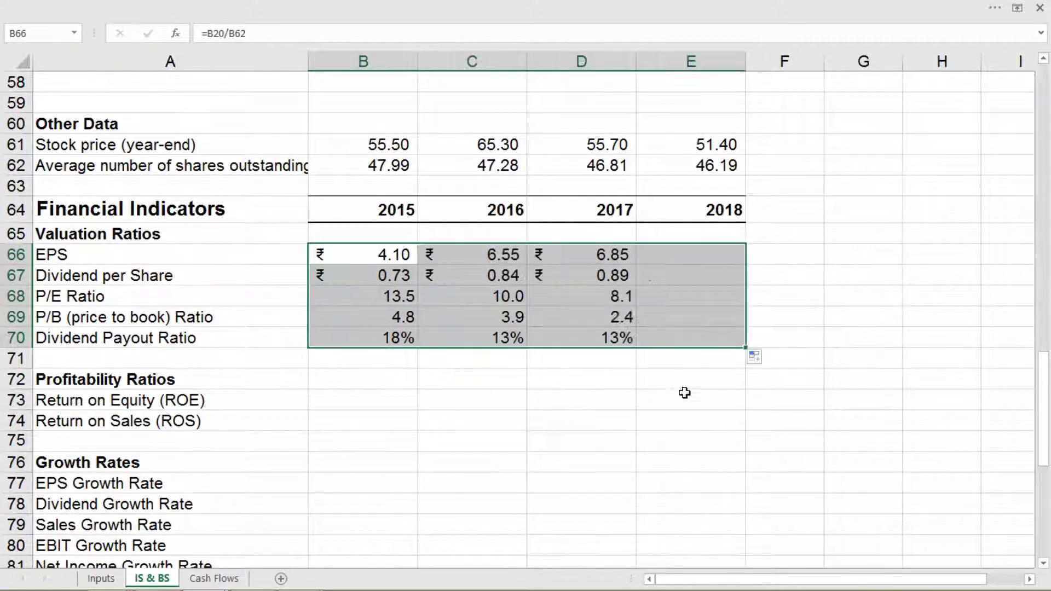
pyautogui.scroll(-2, 420, 419)
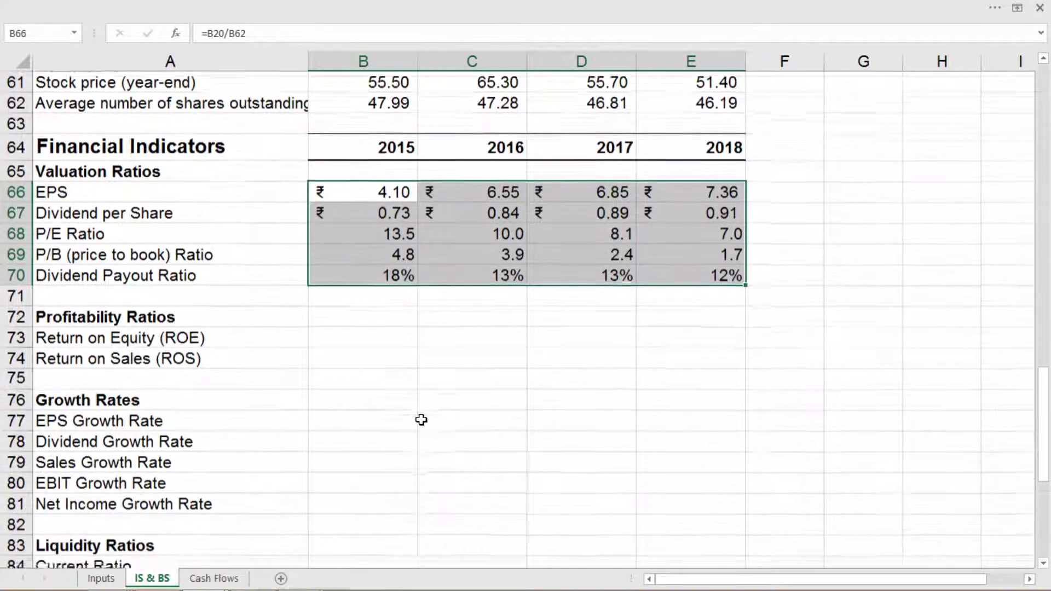
# Step: Calculate the 2016 Return on Equity in C73 as net income over average shareholders' equity, using =C20/((B55+C55)/2)
pyautogui.click(358, 252)
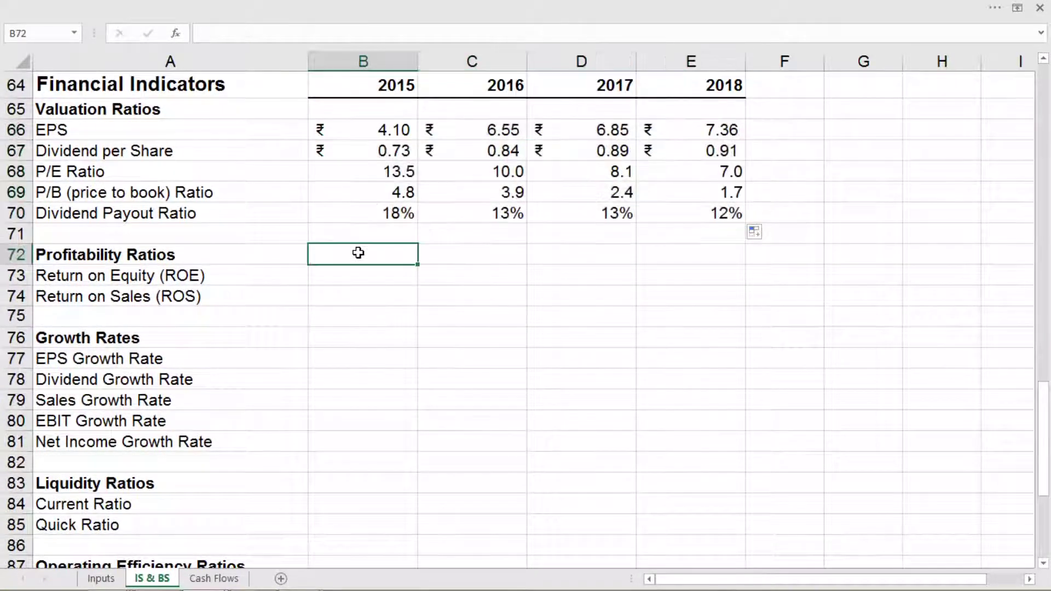
pyautogui.click(361, 282)
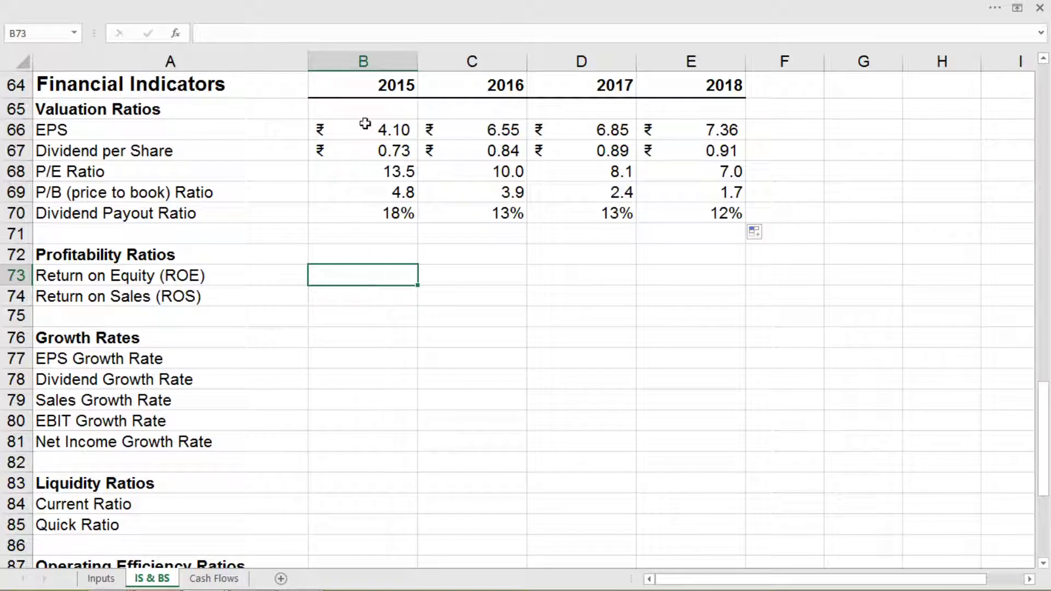
pyautogui.click(472, 273)
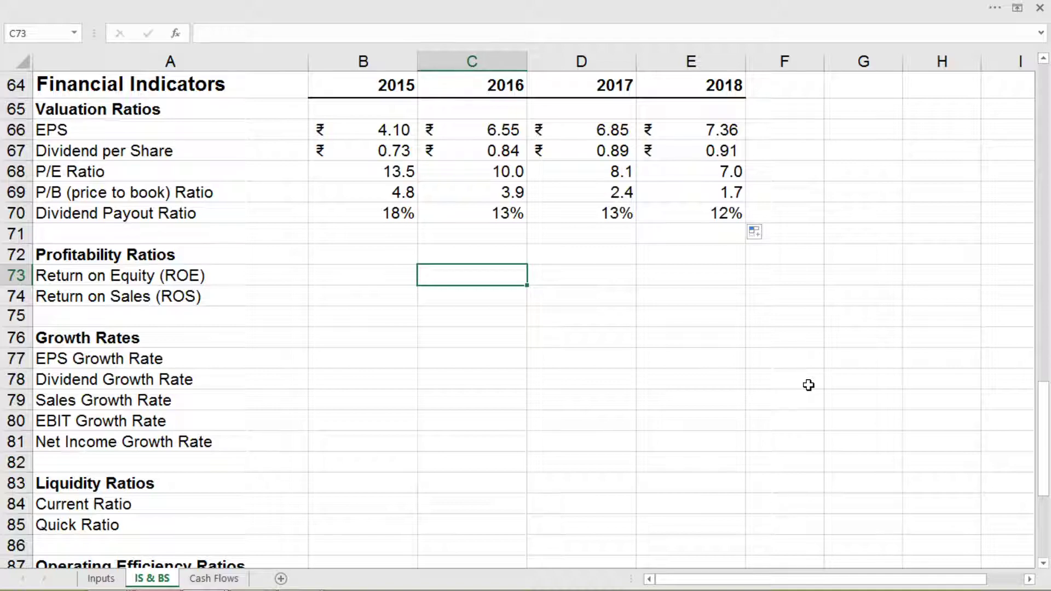
pyautogui.write('=')
pyautogui.scroll(9, 789, 385)
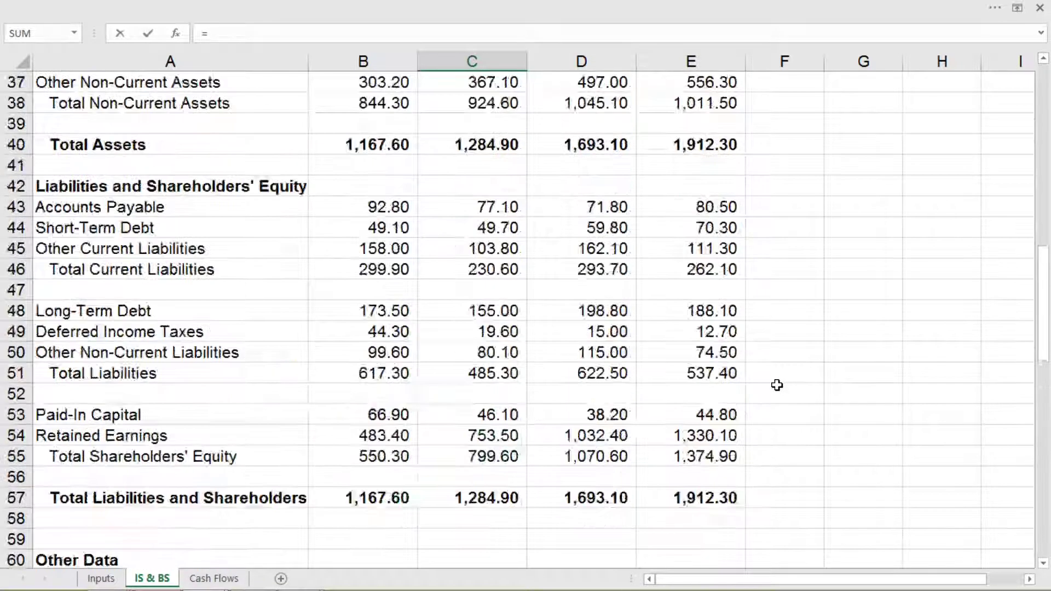
pyautogui.scroll(6, 777, 386)
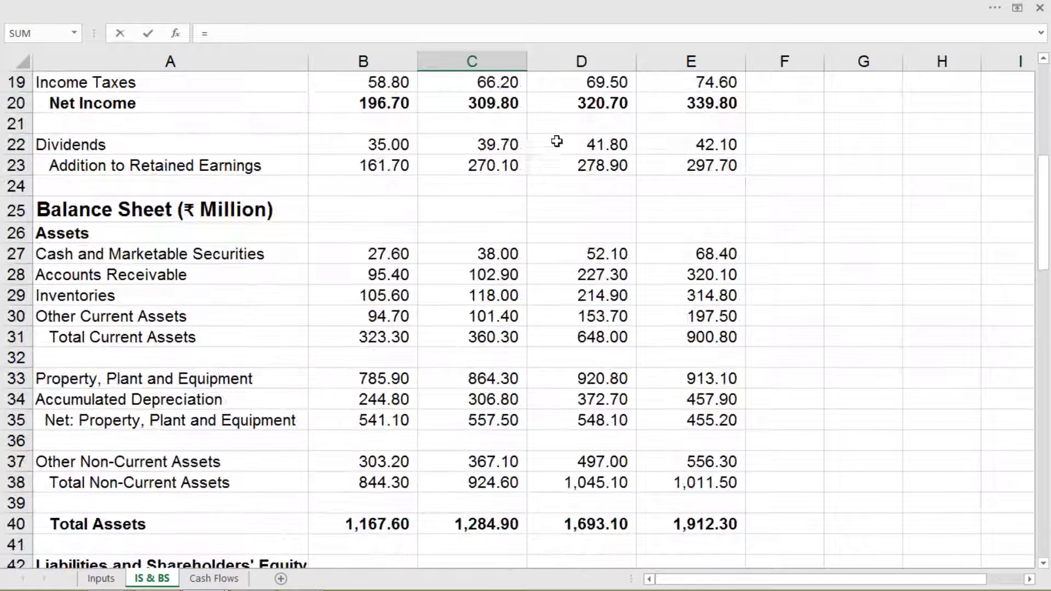
pyautogui.click(498, 101)
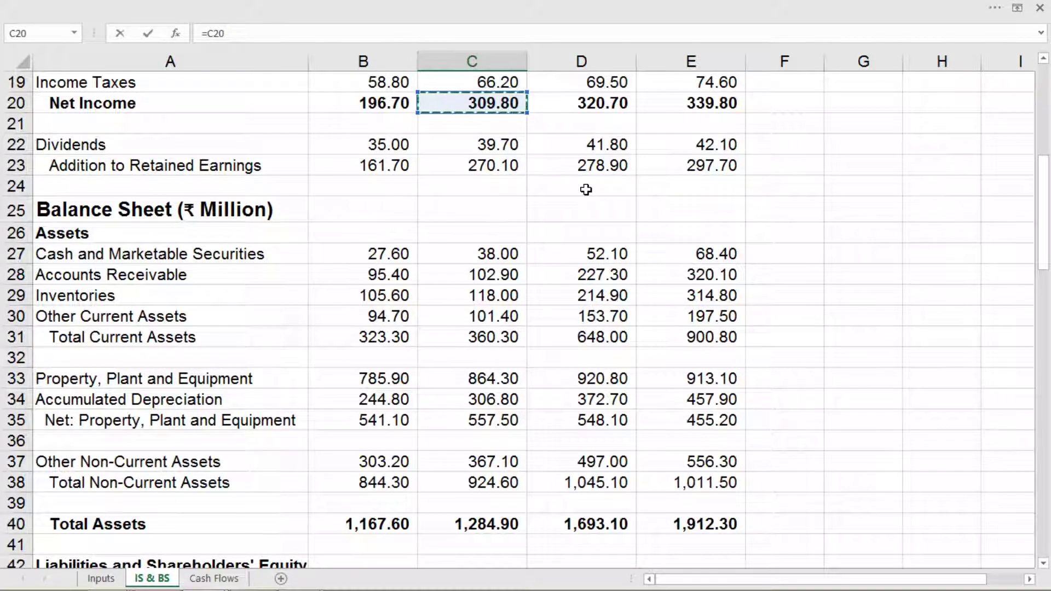
pyautogui.click(302, 30)
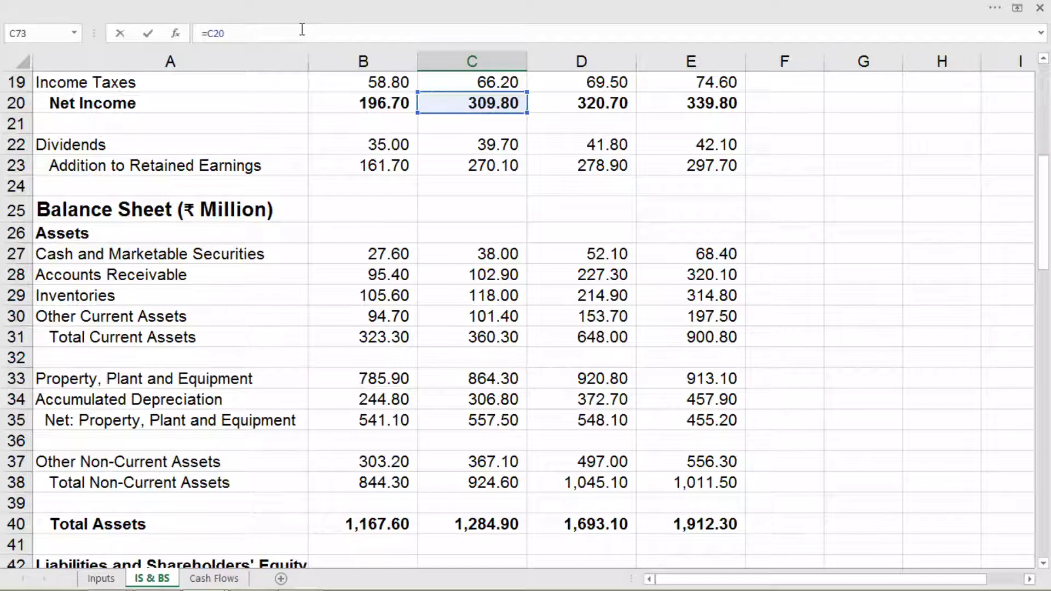
pyautogui.write('/((')
pyautogui.scroll(-3, 1044, 571)
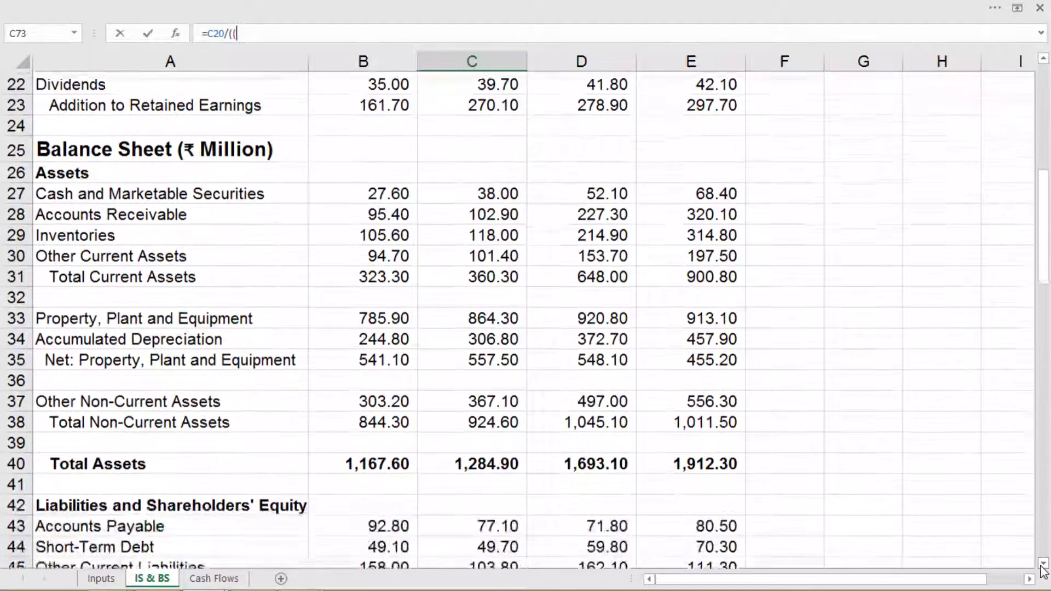
pyautogui.scroll(-3, 1043, 571)
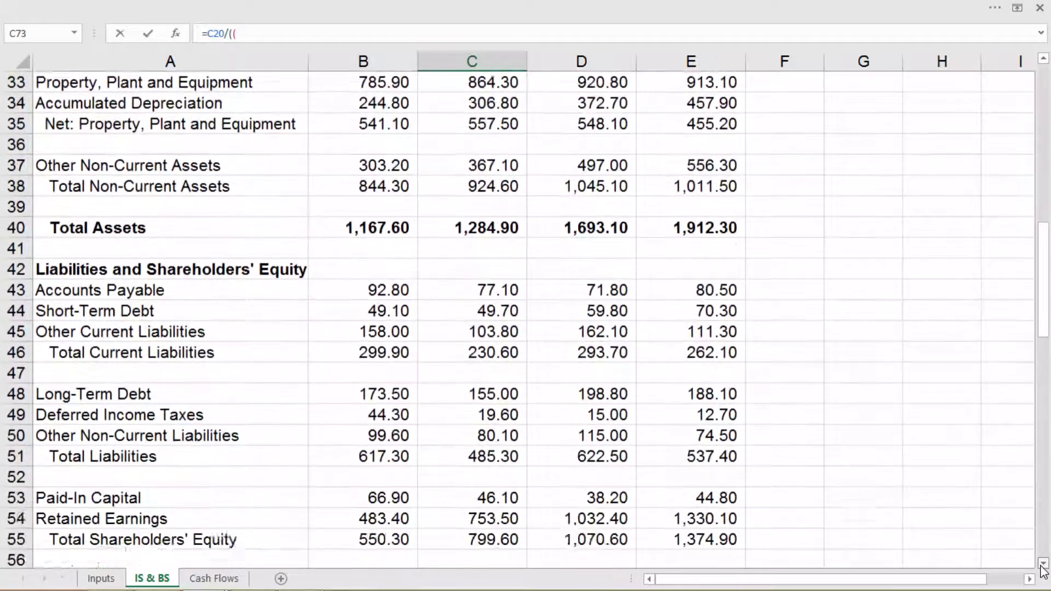
pyautogui.click(398, 457)
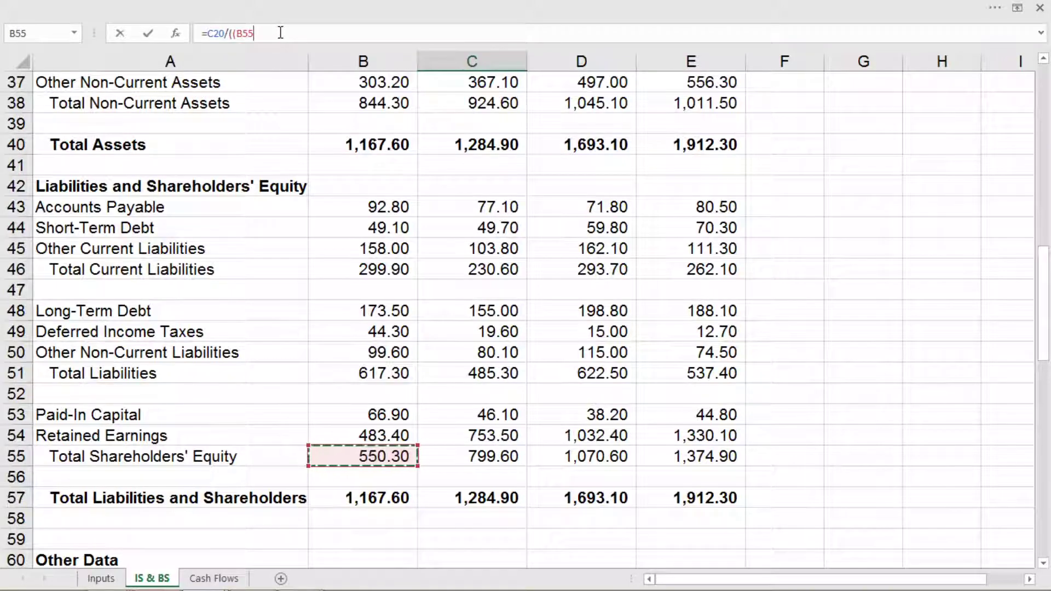
pyautogui.write('+')
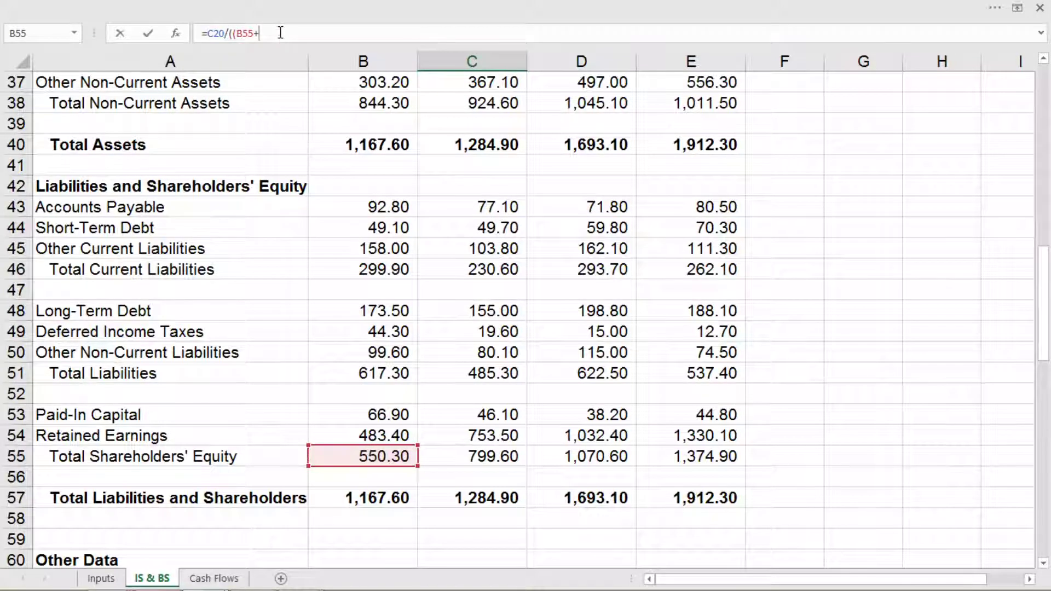
pyautogui.click(501, 456)
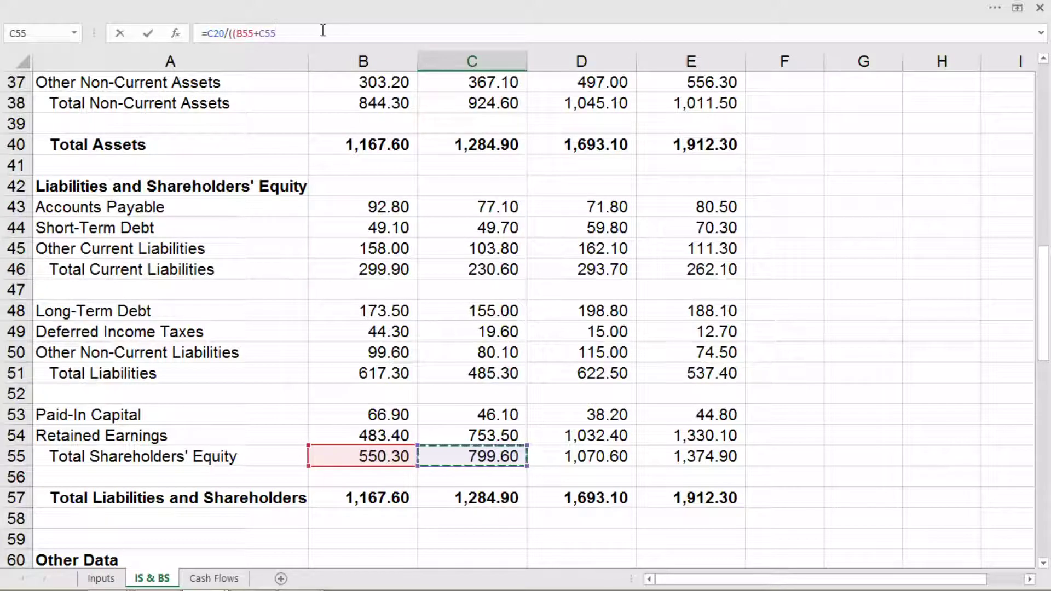
pyautogui.write(')/2')
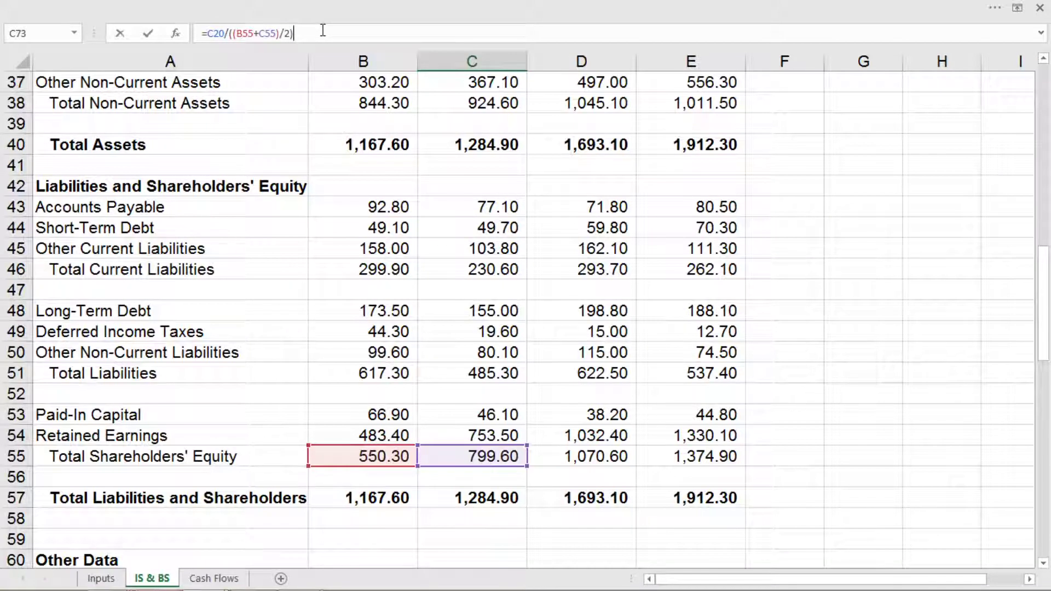
pyautogui.press('Return')
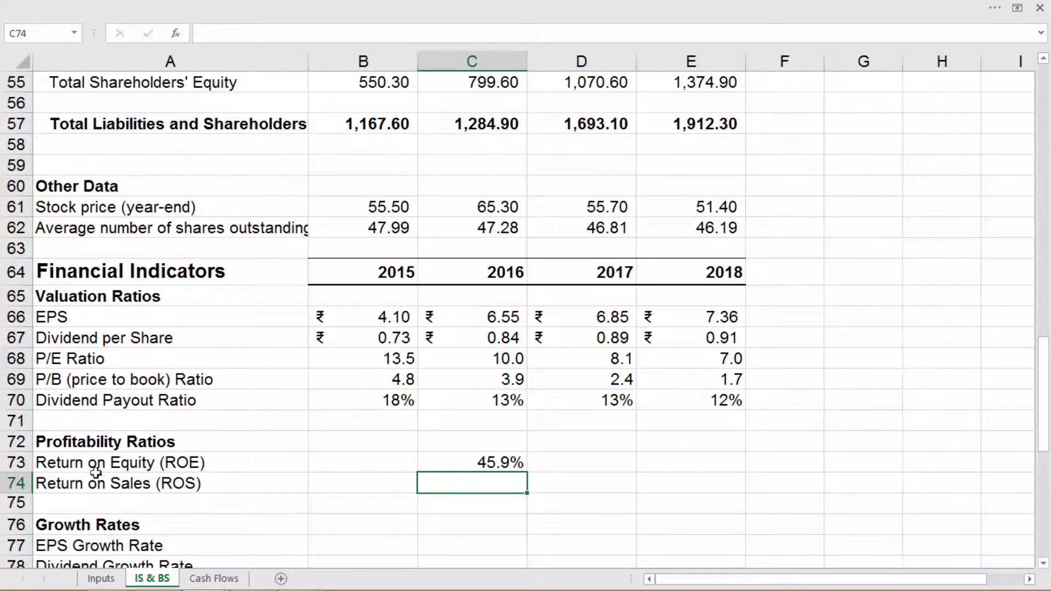
# Step: Calculate the 2015 Return on Sales in B74 as EBIT divided by sales, using =B13/B6
pyautogui.click(346, 482)
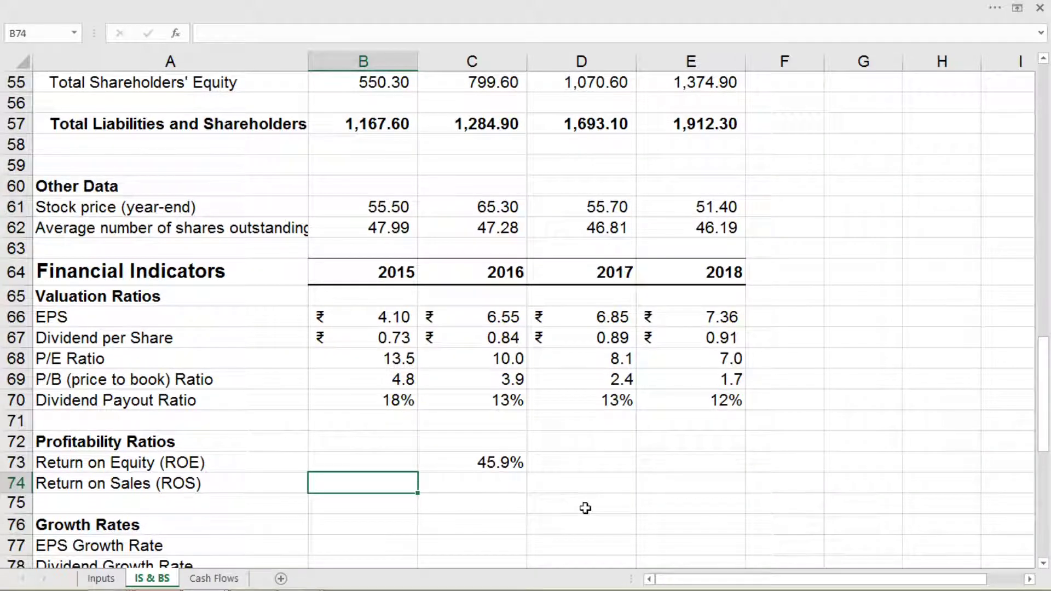
pyautogui.write('=')
pyautogui.scroll(18, 540, 462)
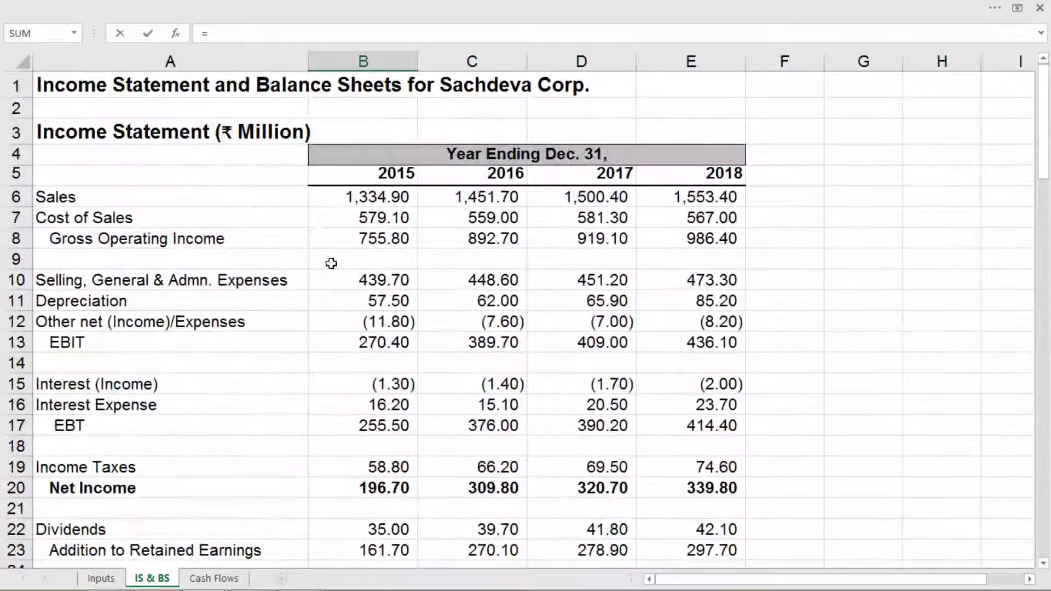
pyautogui.click(371, 345)
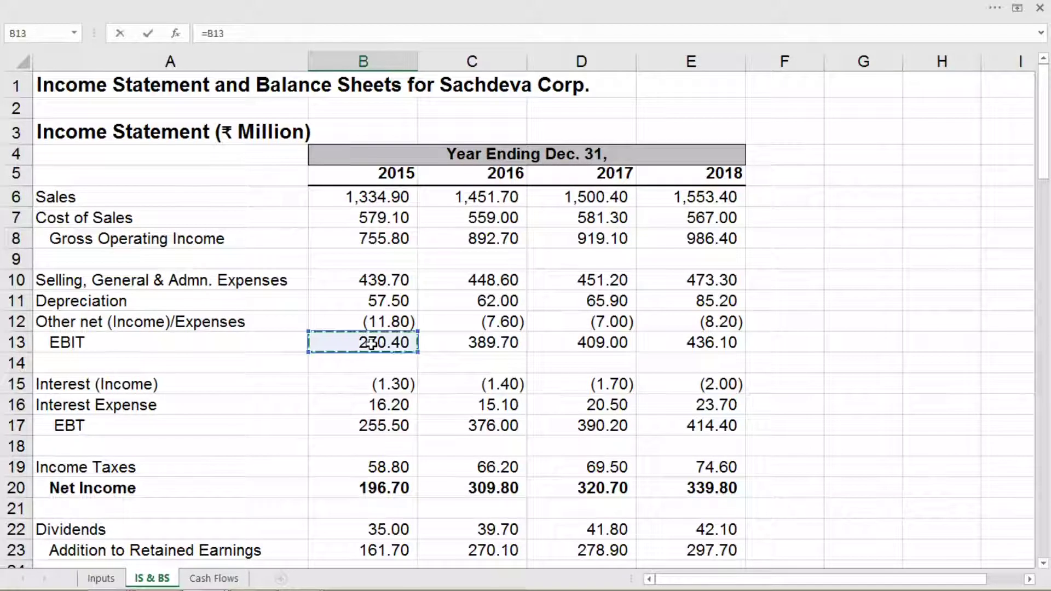
pyautogui.click(367, 29)
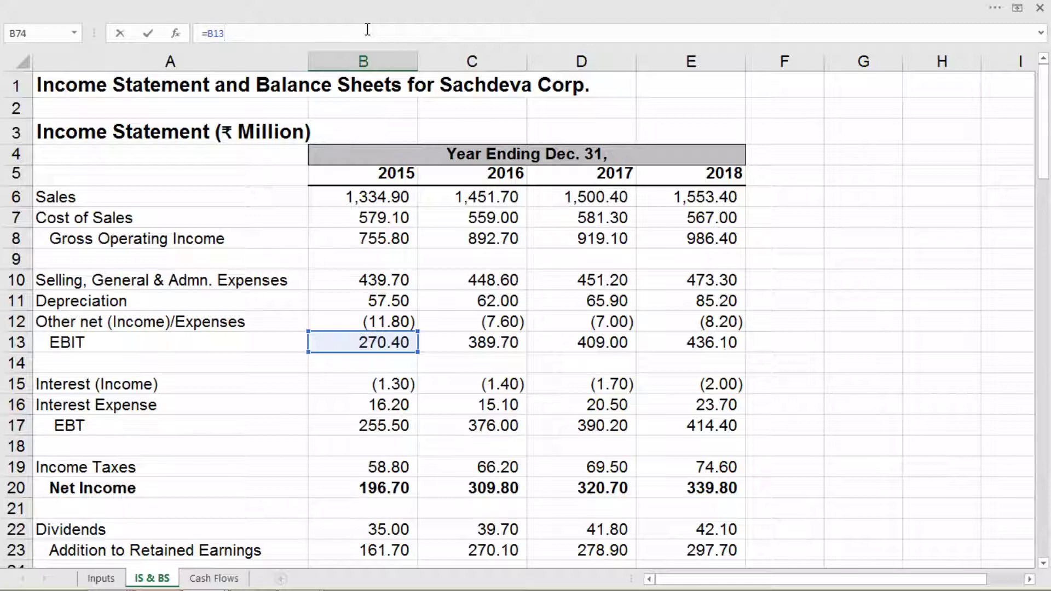
pyautogui.click(380, 198)
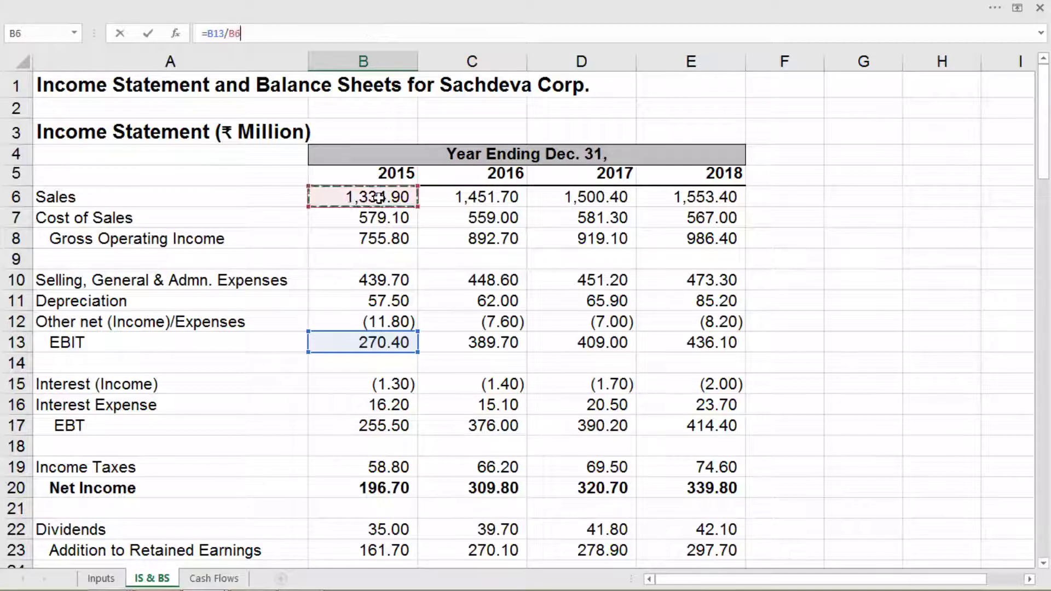
pyautogui.press('Return')
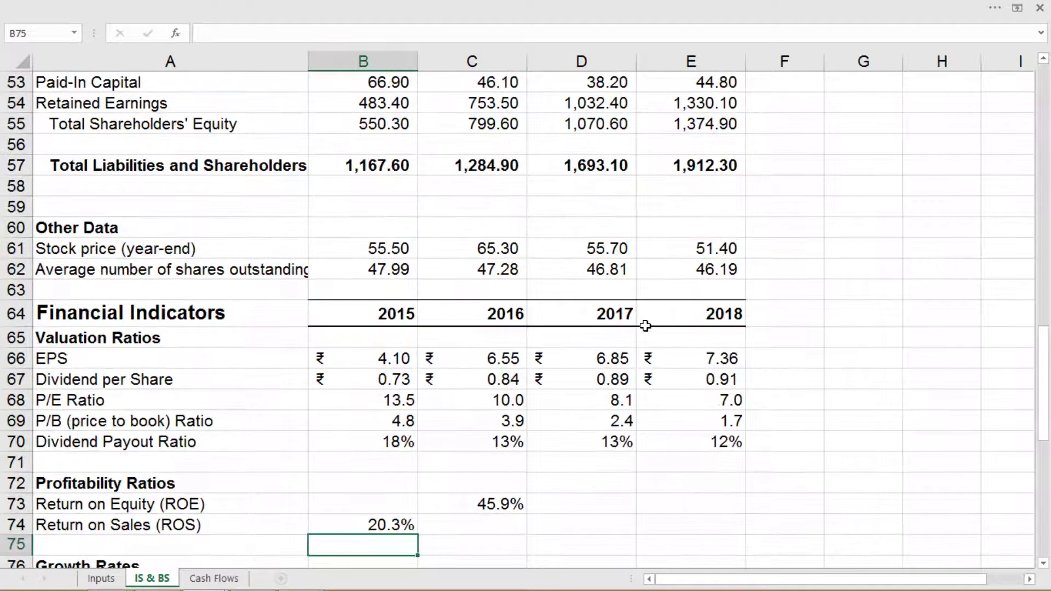
# Step: Fill the Return on Equity formula from C73 and the Return on Sales formula from B74 across to column E
pyautogui.scroll(-4, 615, 502)
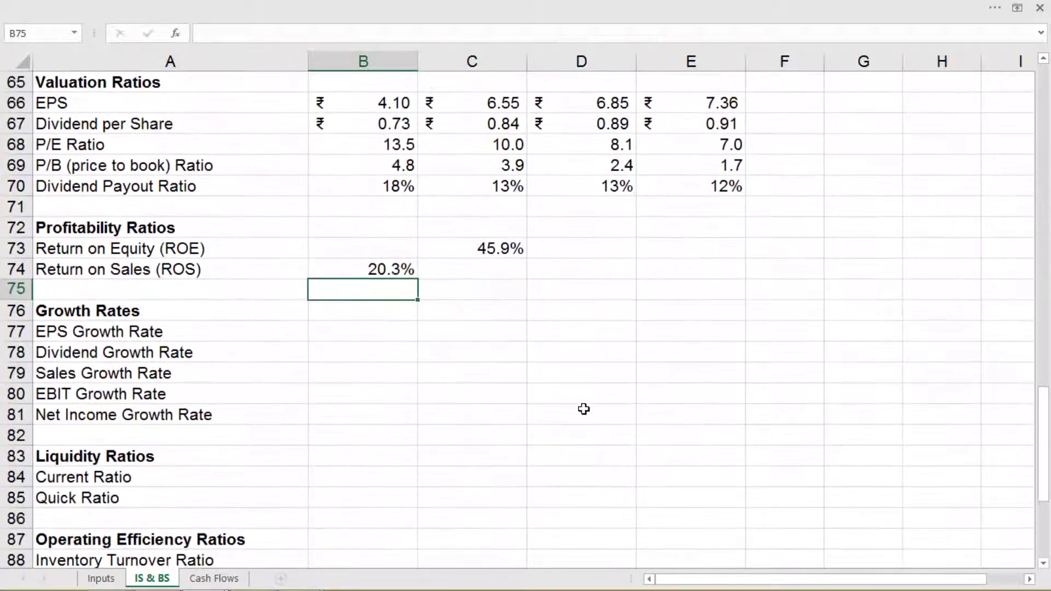
pyautogui.click(482, 247)
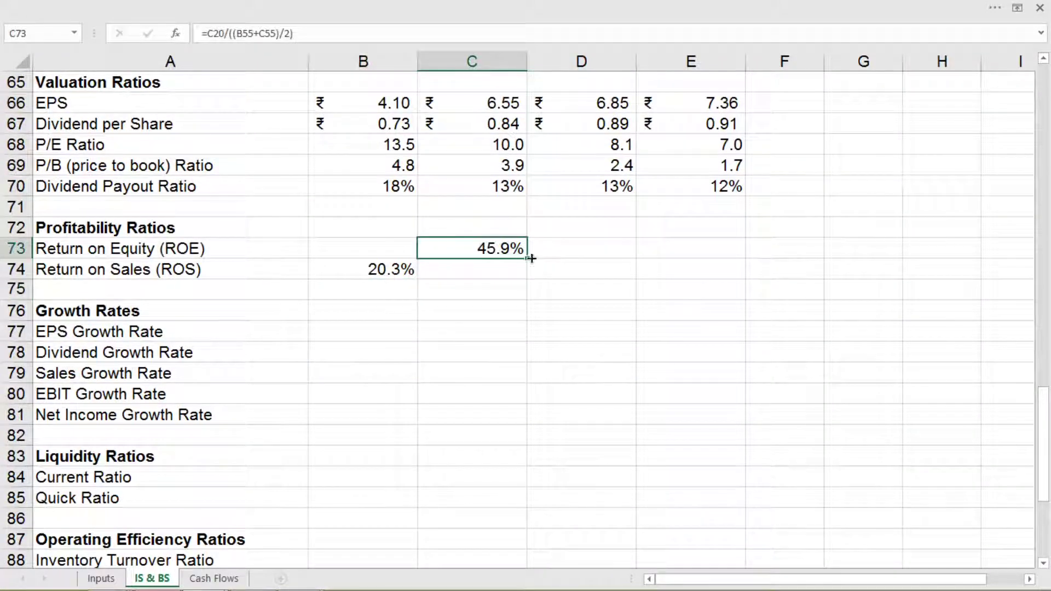
pyautogui.moveTo(531, 256); pyautogui.dragTo(707, 253)
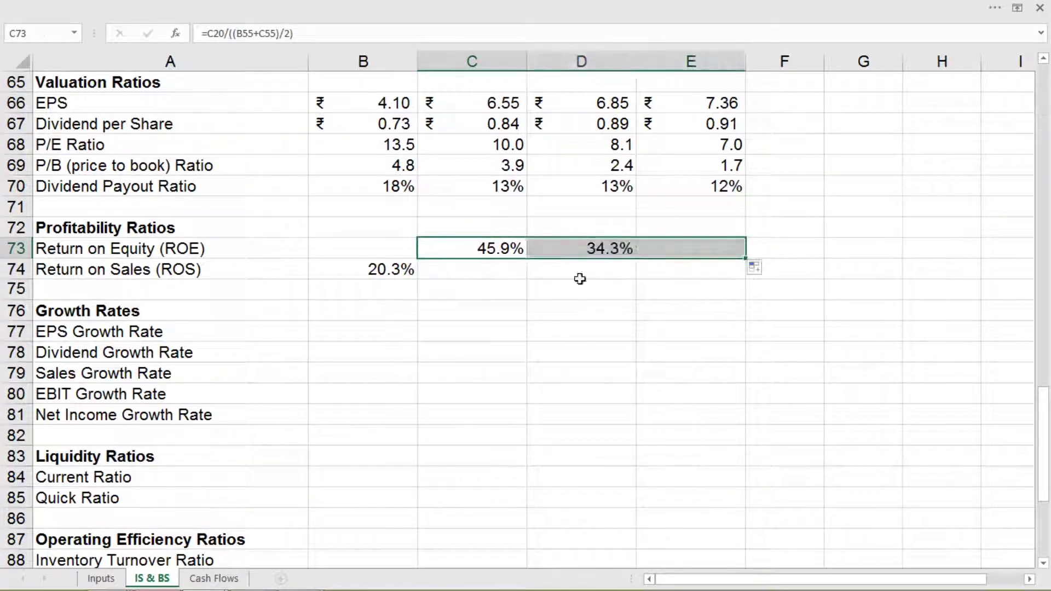
pyautogui.click(398, 268)
pyautogui.moveTo(417, 280); pyautogui.dragTo(706, 298)
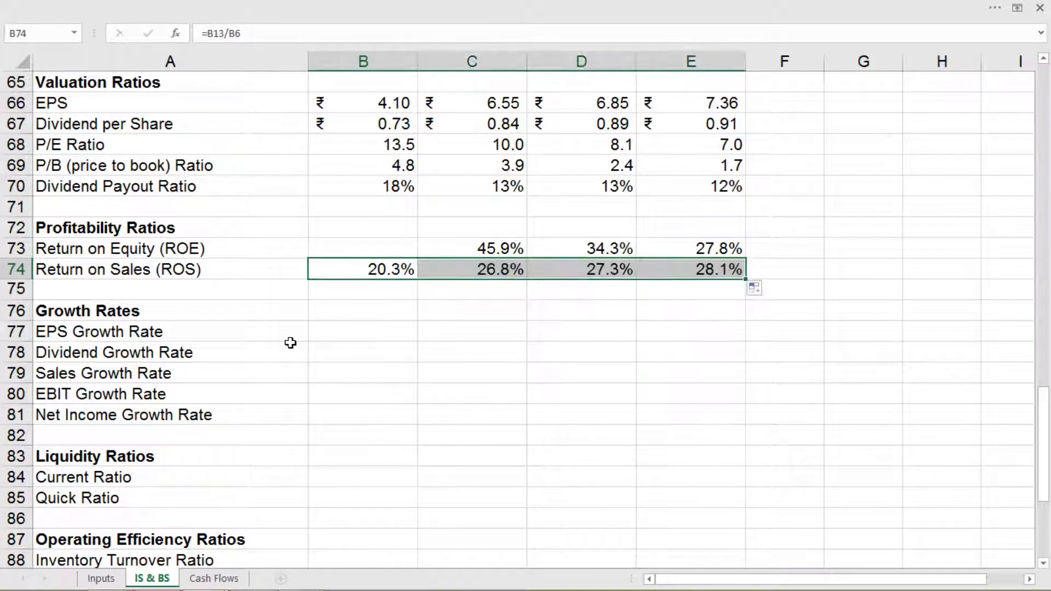
# Step: Calculate the 2016 EPS Growth Rate in C77 from the 2016 and 2015 EPS, using =C66/B66-1
pyautogui.scroll(-2, 290, 343)
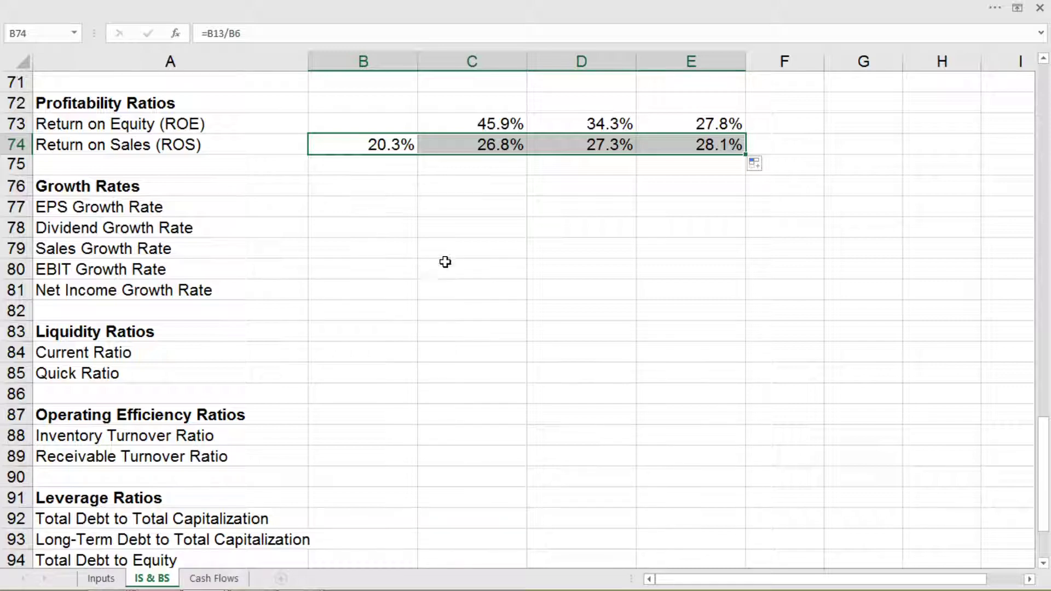
pyautogui.scroll(4, 443, 260)
pyautogui.click(389, 186)
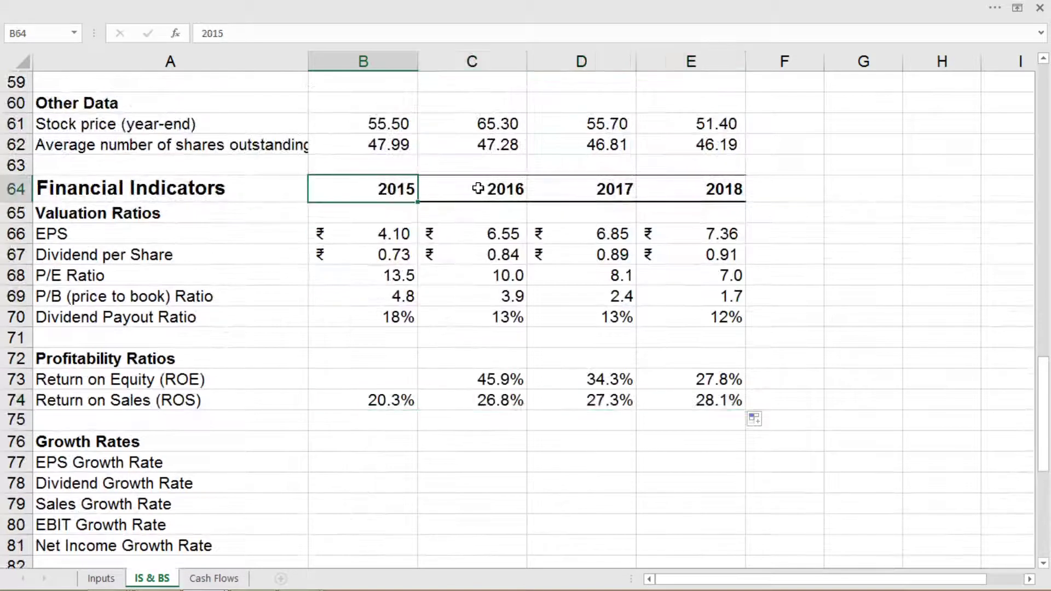
pyautogui.click(424, 188)
pyautogui.scroll(-1, 439, 378)
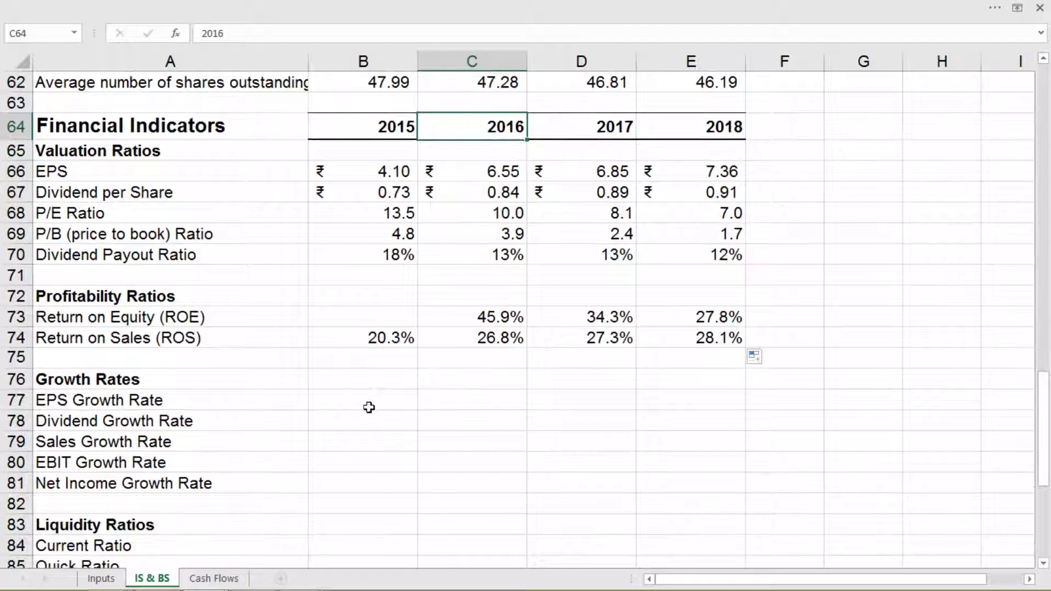
pyautogui.click(478, 399)
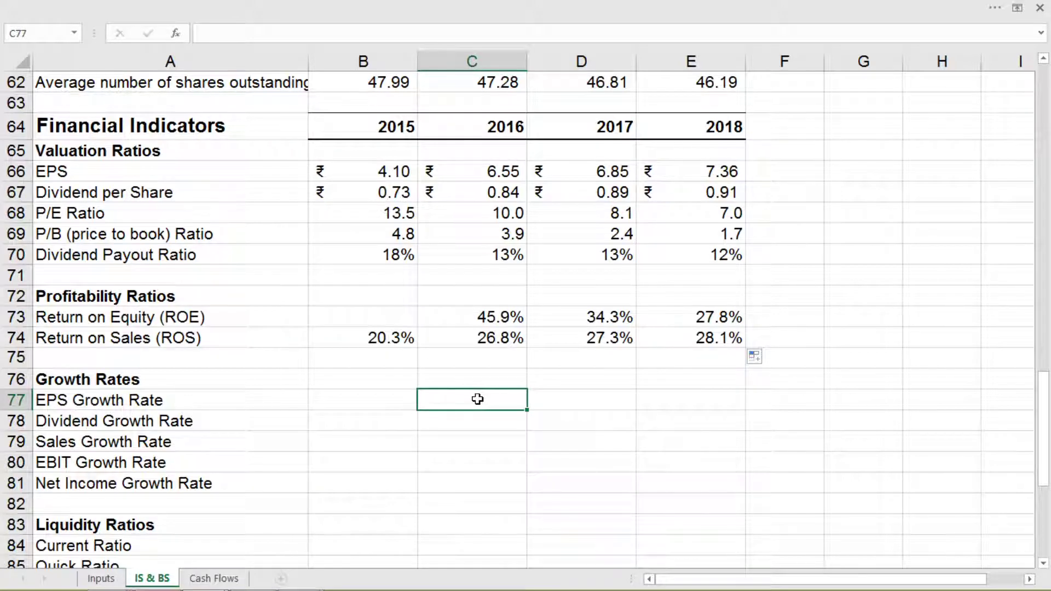
pyautogui.write('=')
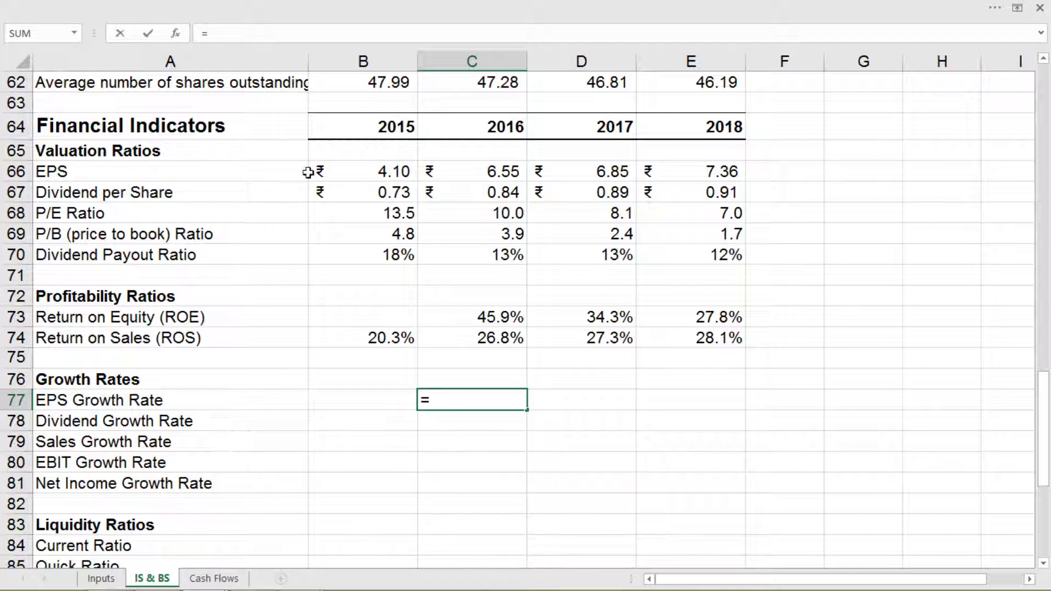
pyautogui.click(489, 171)
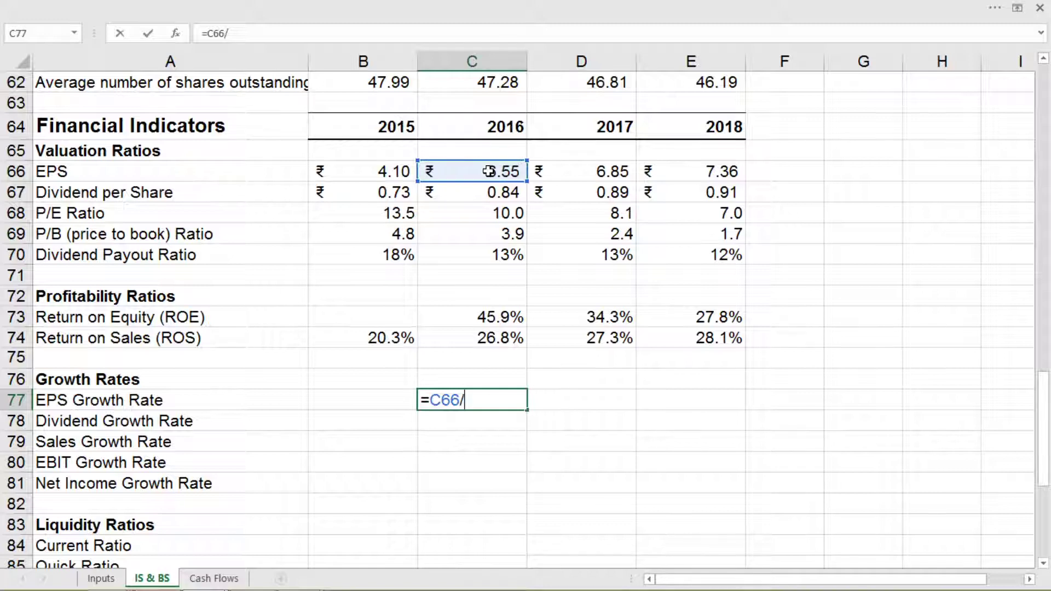
pyautogui.write('/')
pyautogui.click(391, 171)
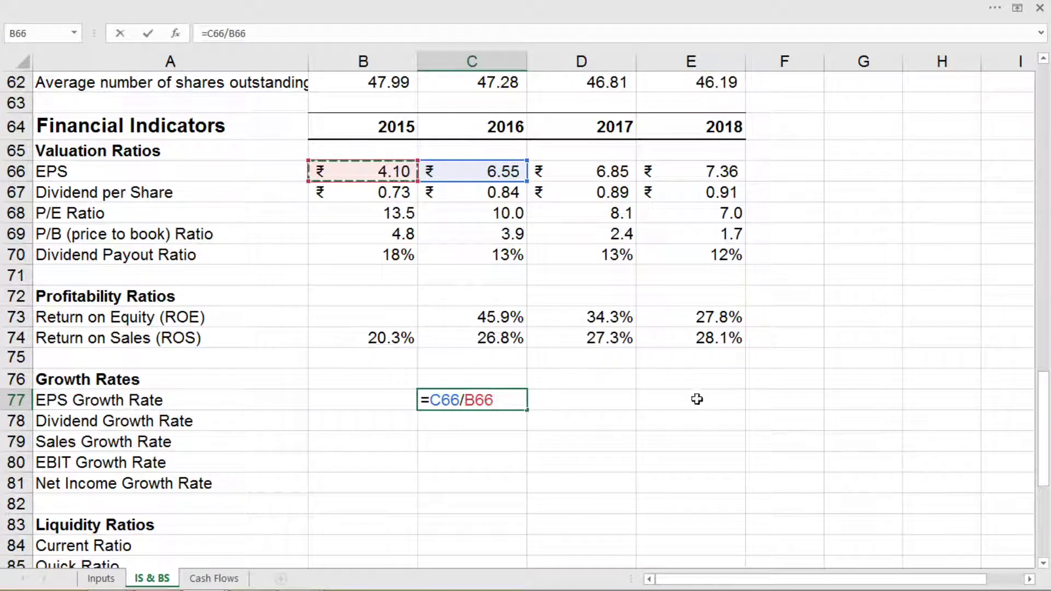
pyautogui.write('-1')
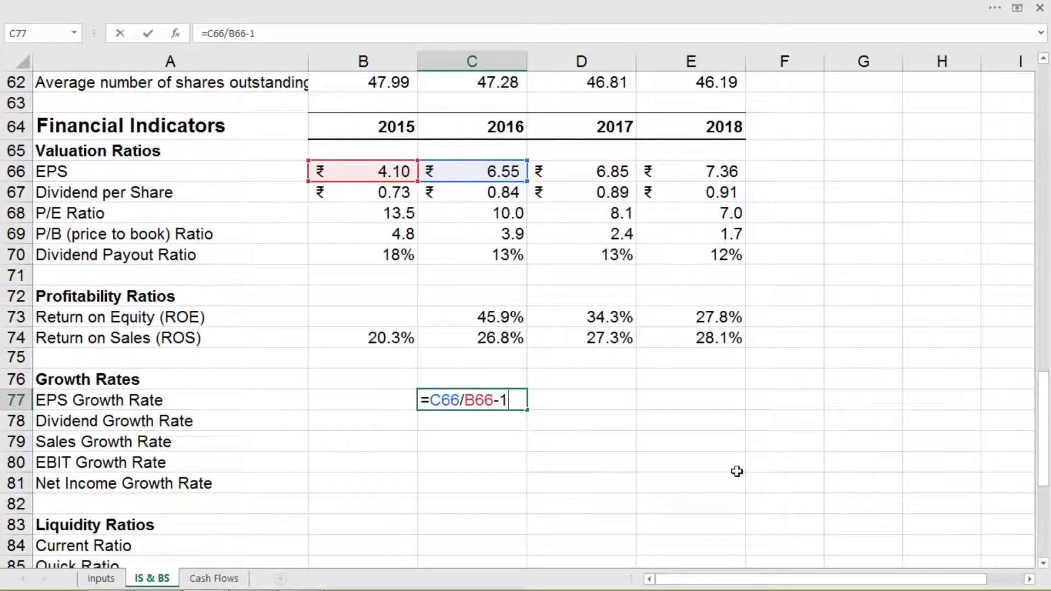
pyautogui.press('Return')
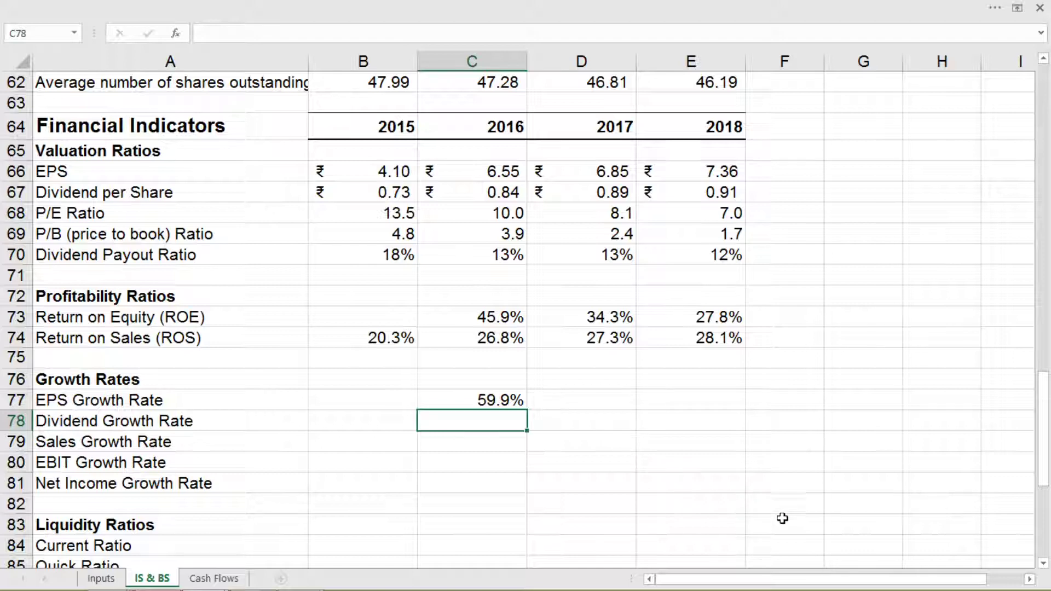
# Step: Calculate the 2016 Dividend Growth Rate in C78 from the dividends per share, using =C67/B67-1
pyautogui.write('=')
pyautogui.click(459, 191)
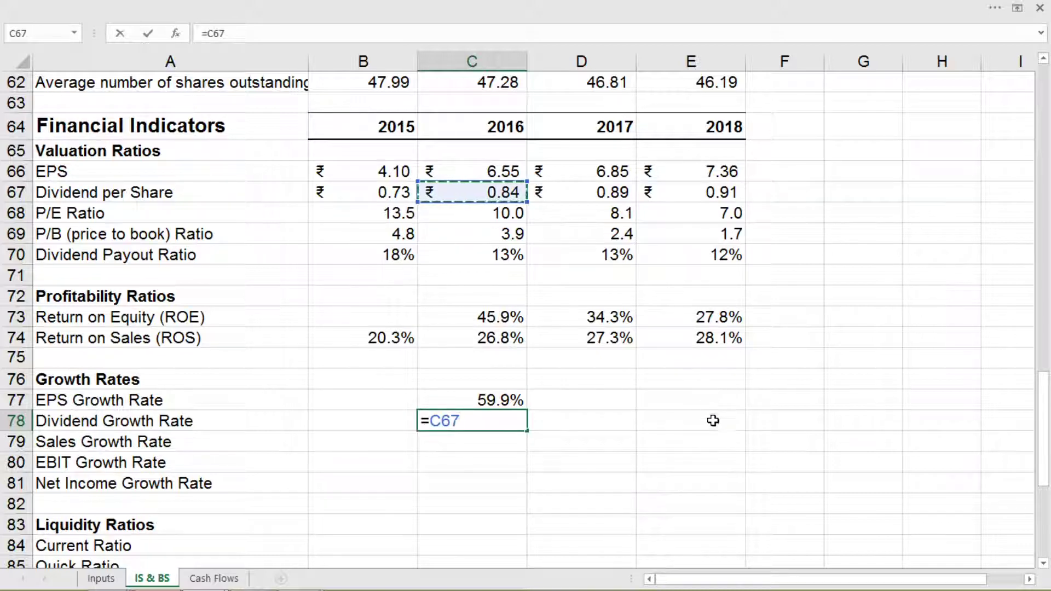
pyautogui.write('-')
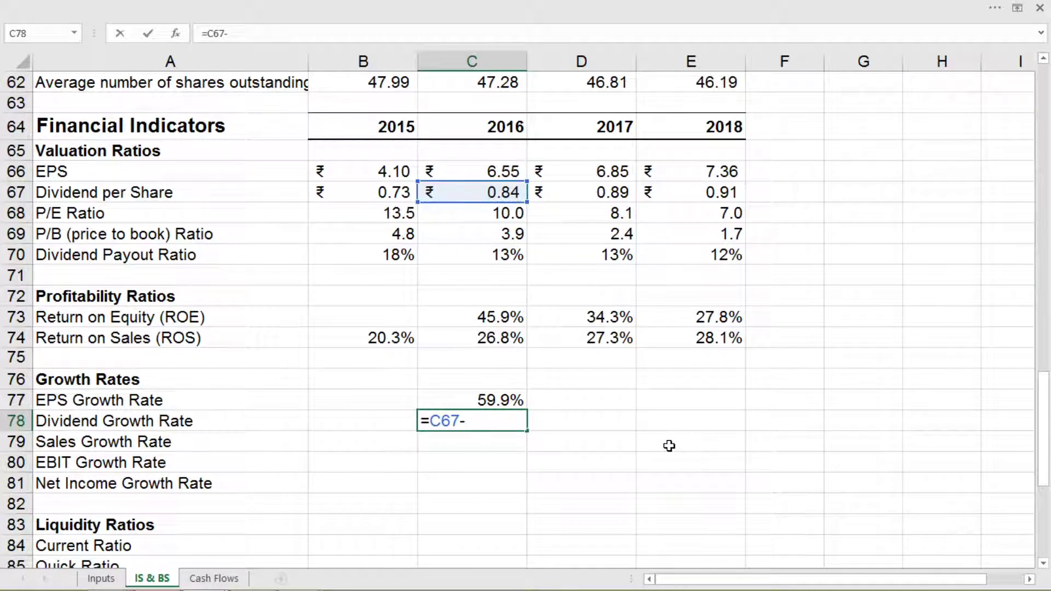
pyautogui.press('BackSpace')
pyautogui.write('/')
pyautogui.click(401, 189)
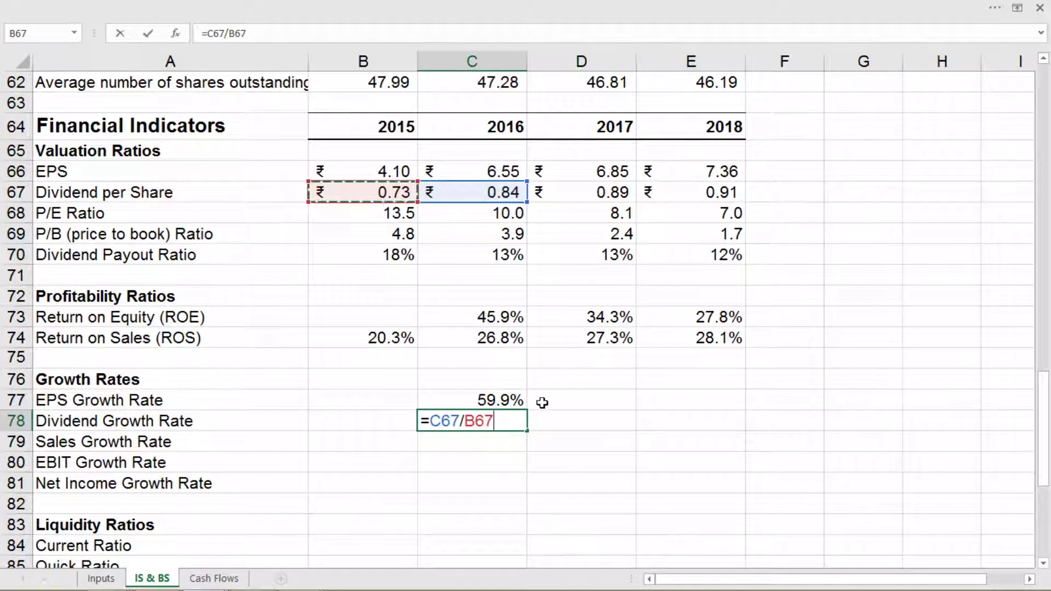
pyautogui.write('-1')
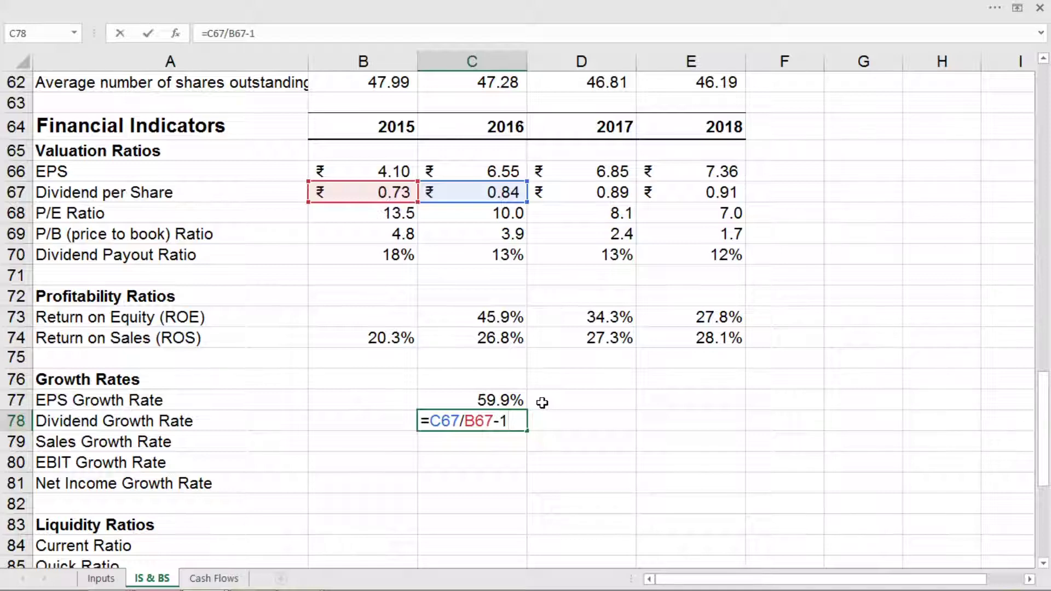
pyautogui.press('Return')
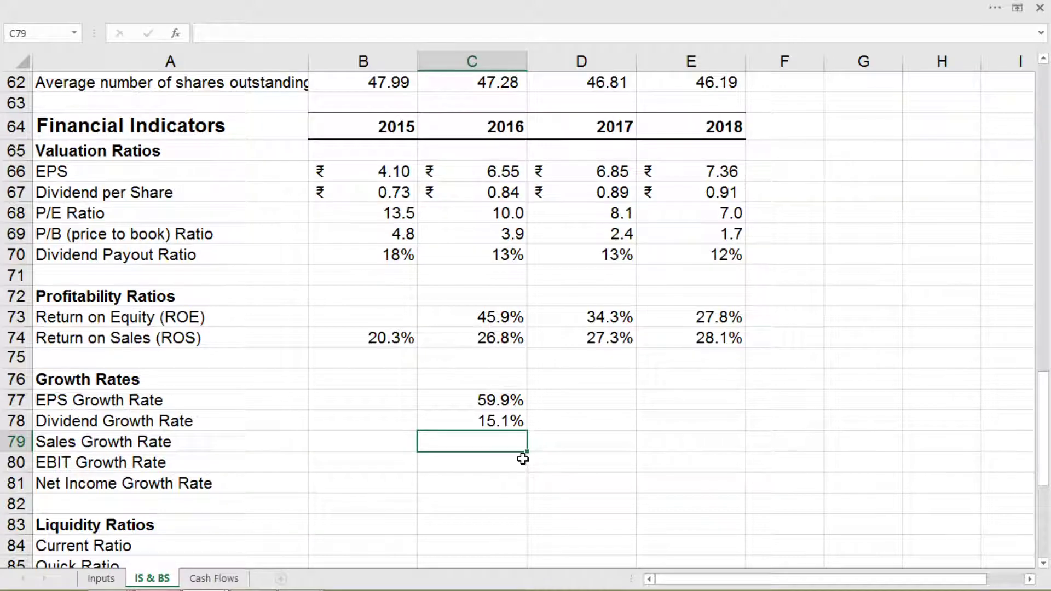
# Step: Calculate the 2016 Sales Growth Rate in C79 from the 2016 and 2015 sales, using =C6/B6-1
pyautogui.write('=')
pyautogui.scroll(16, 579, 440)
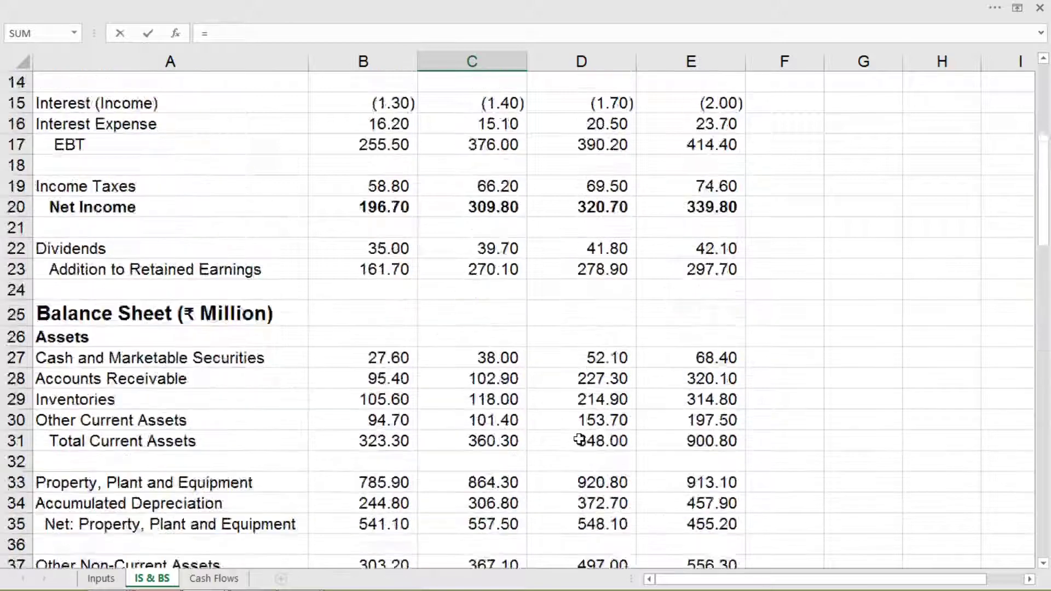
pyautogui.scroll(5, 579, 440)
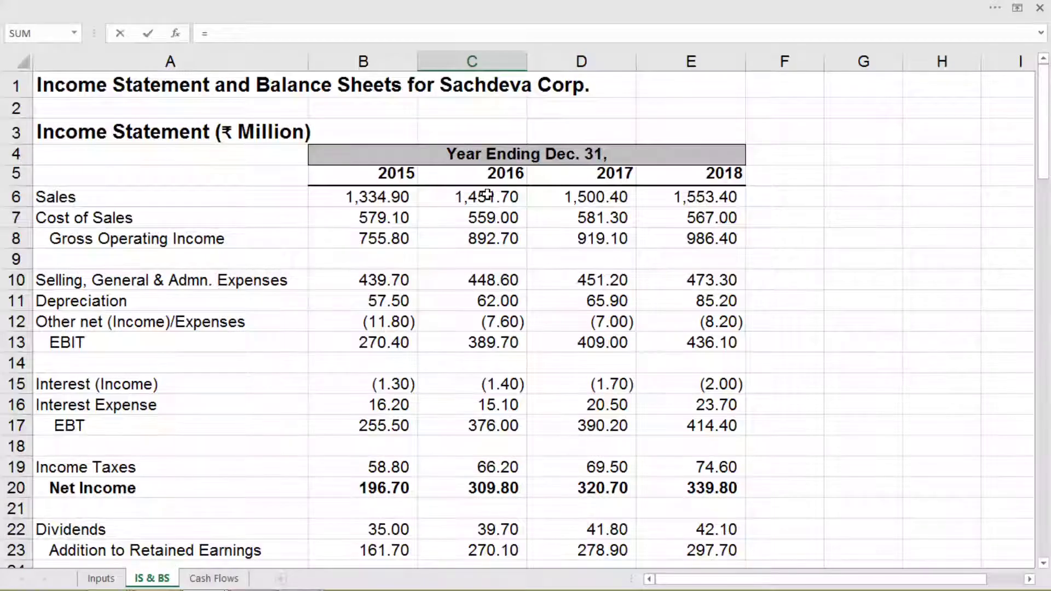
pyautogui.click(487, 195)
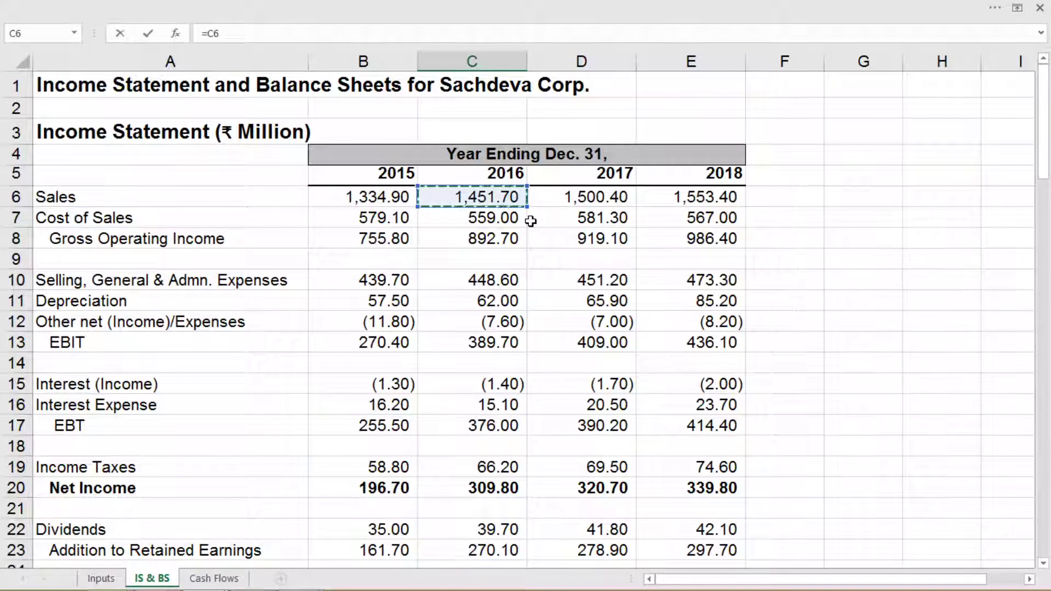
pyautogui.click(244, 34)
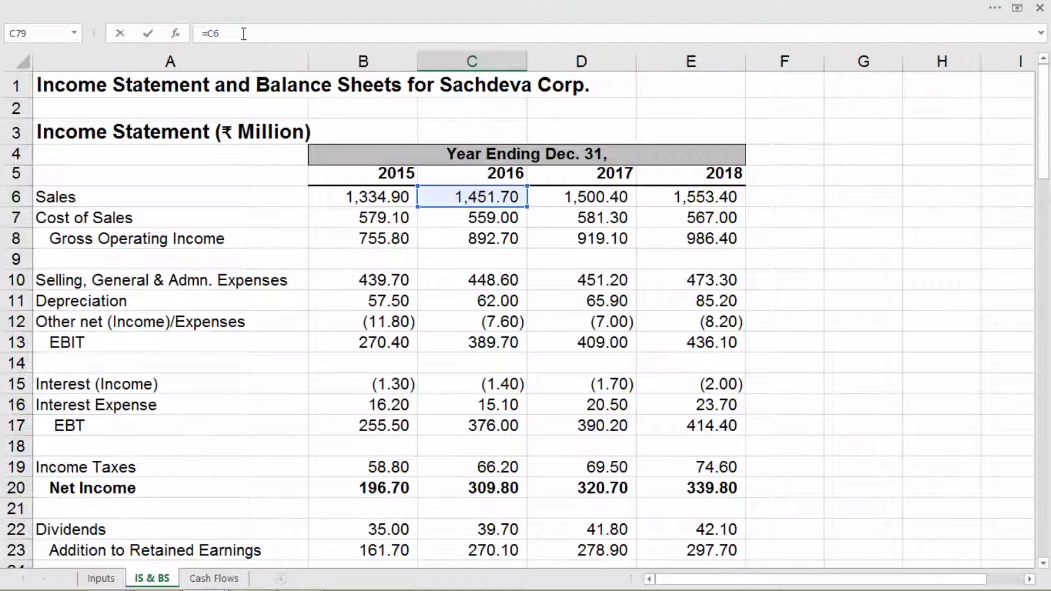
pyautogui.click(408, 193)
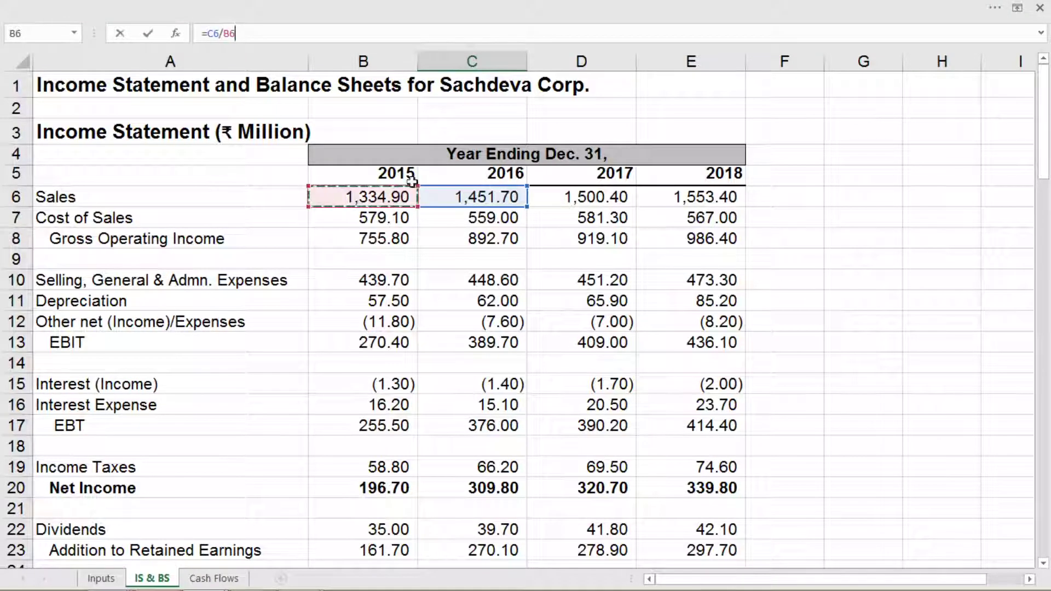
pyautogui.write('-1')
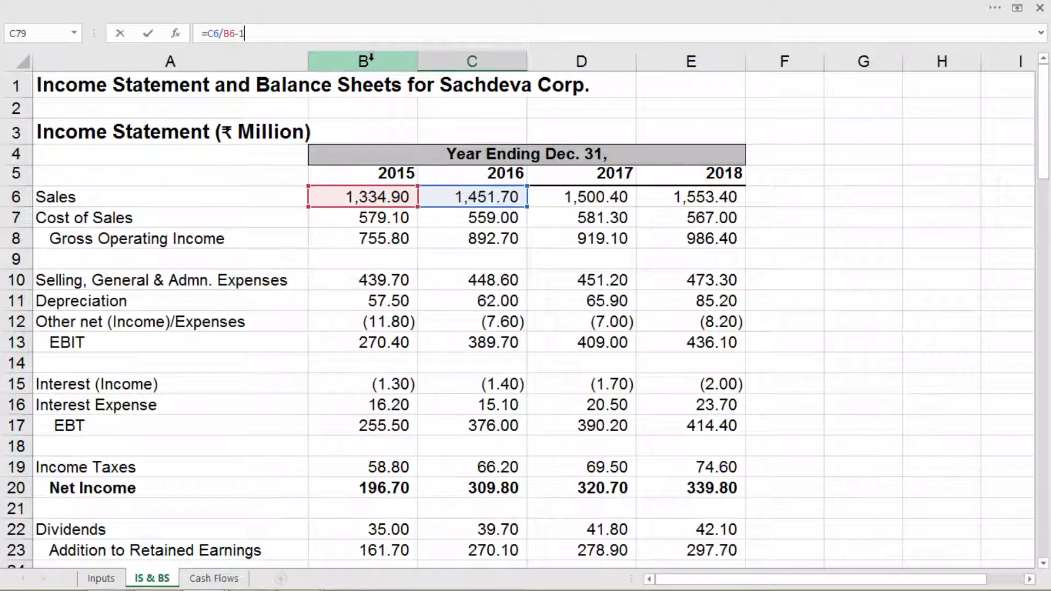
pyautogui.press('Return')
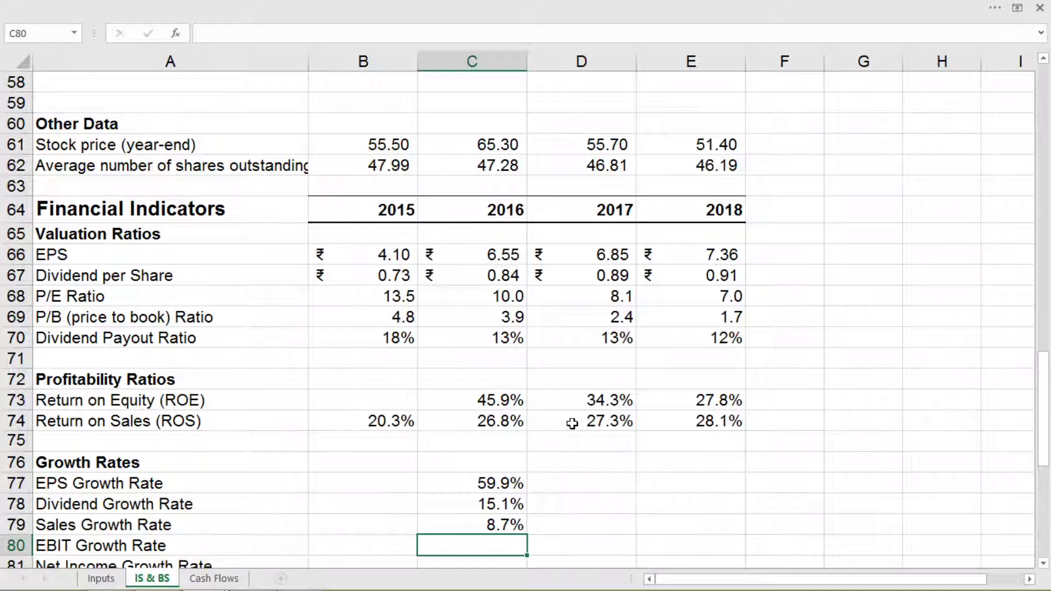
# Step: Calculate the 2016 EBIT Growth Rate in C80 from the 2016 and 2015 EBIT, using =C13/B13-1
pyautogui.scroll(-1, 572, 423)
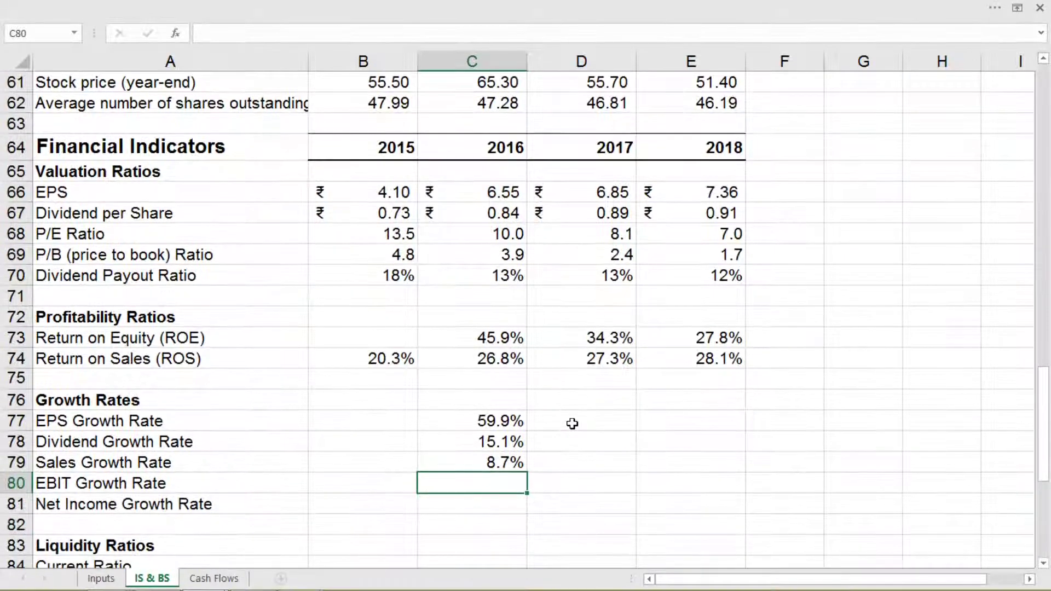
pyautogui.write('=')
pyautogui.scroll(9, 572, 423)
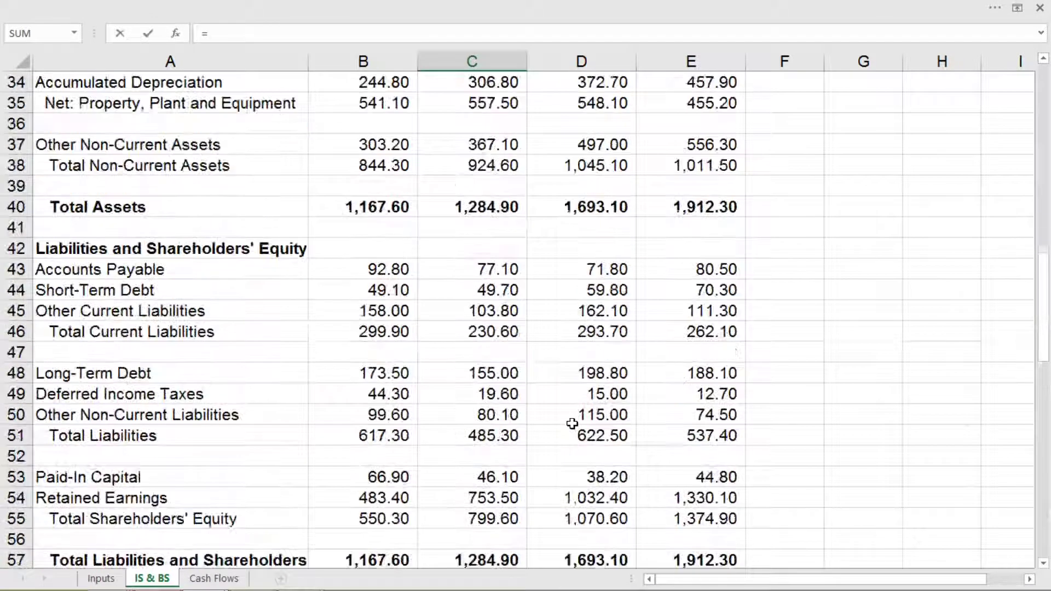
pyautogui.scroll(9, 572, 423)
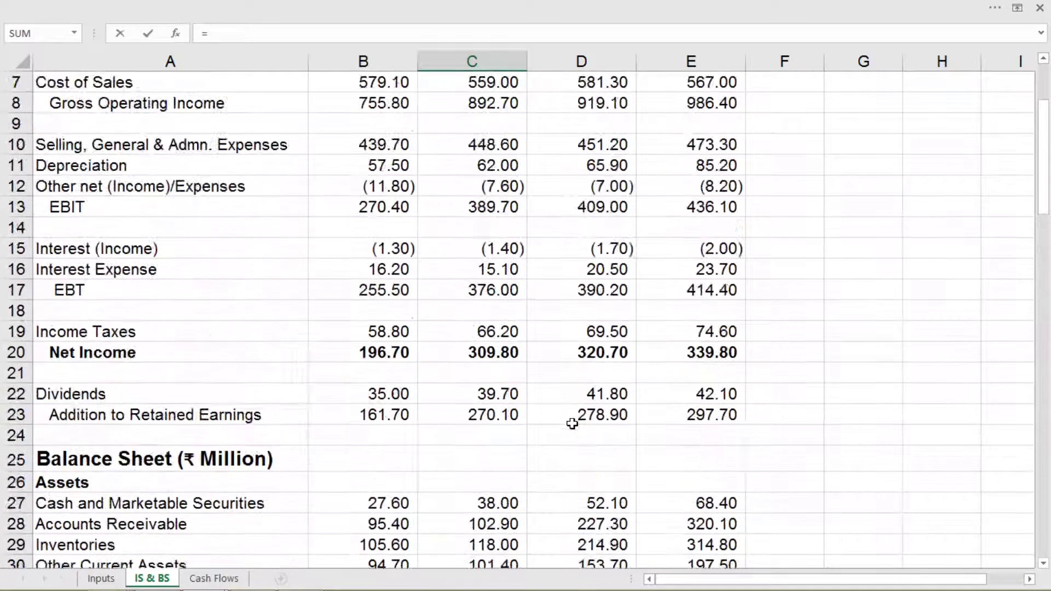
pyautogui.click(470, 209)
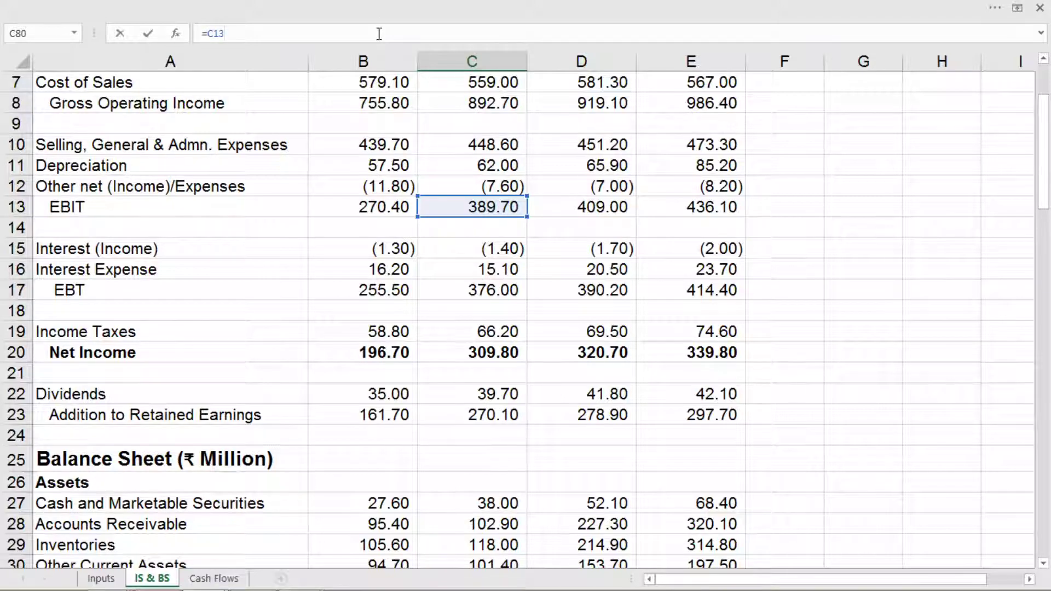
pyautogui.write('/')
pyautogui.click(383, 211)
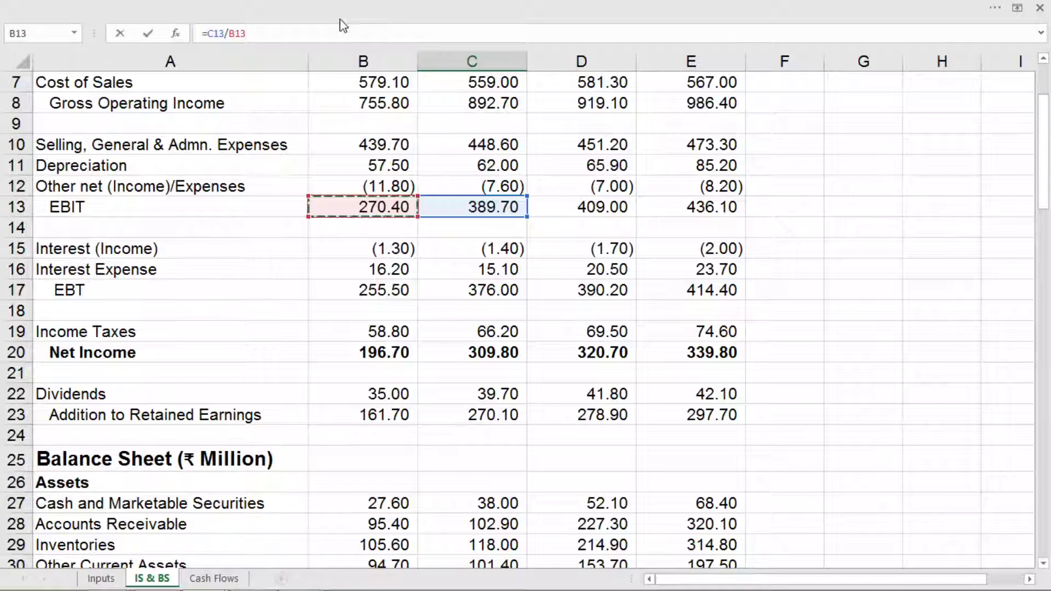
pyautogui.write('-1')
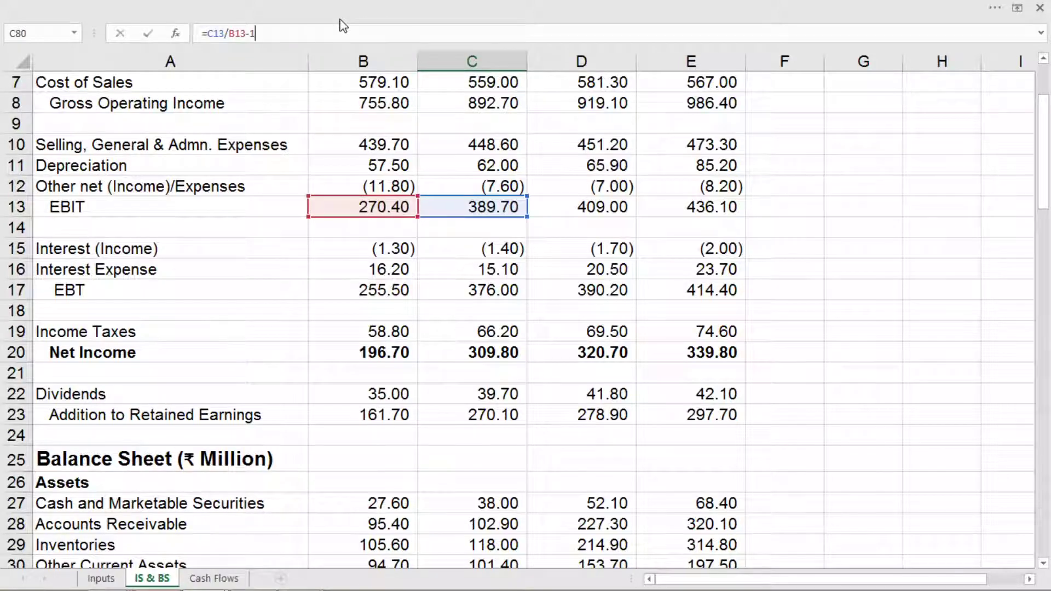
pyautogui.press('Return')
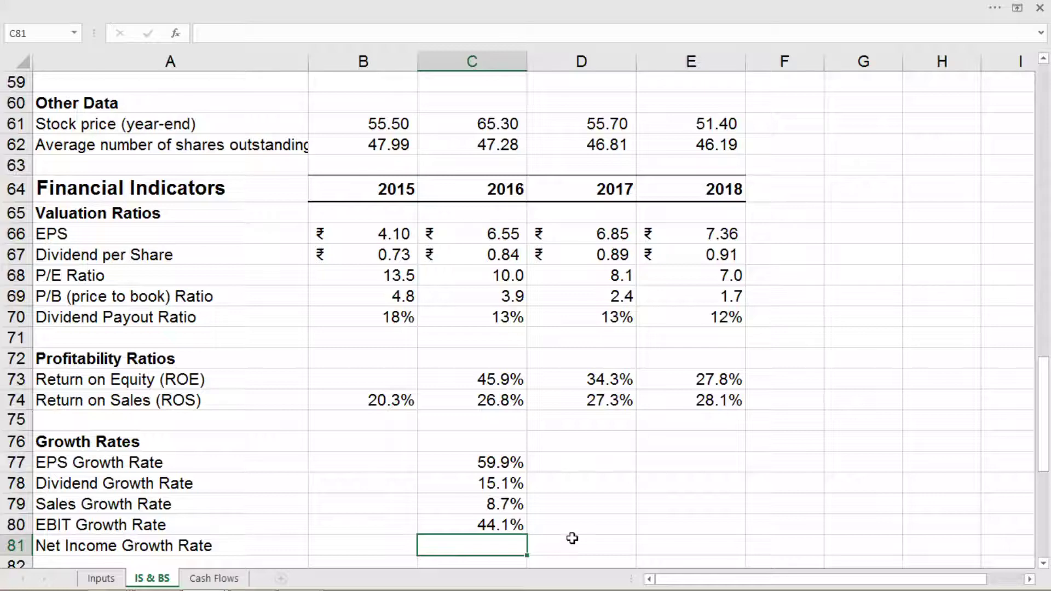
# Step: Calculate the 2016 Net Income Growth Rate in C81 from the 2016 and 2015 net income, using =C20/B20-1
pyautogui.write('=')
pyautogui.scroll(2, 572, 538)
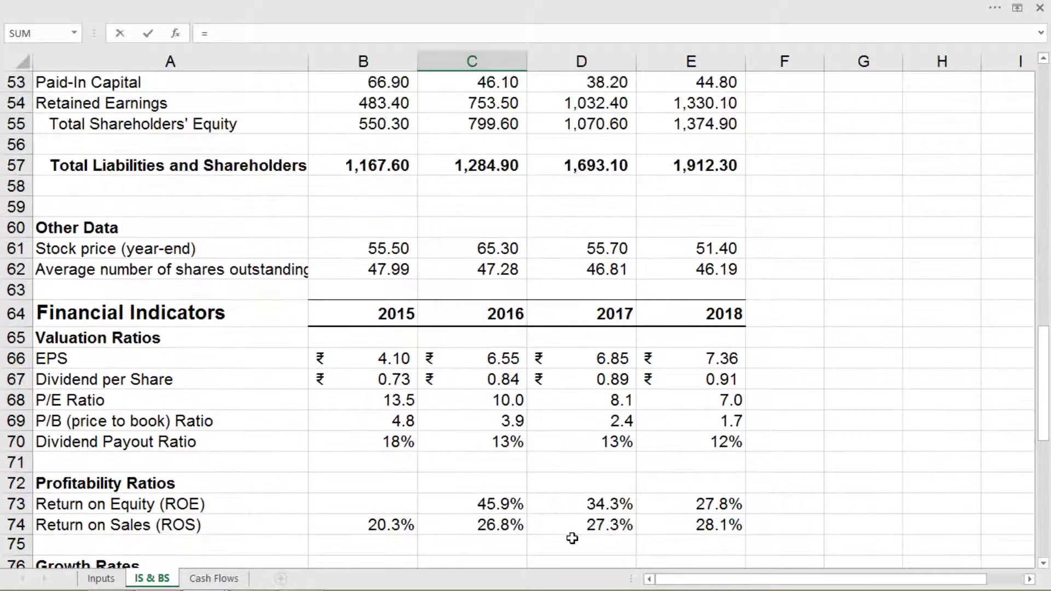
pyautogui.scroll(-2, 572, 538)
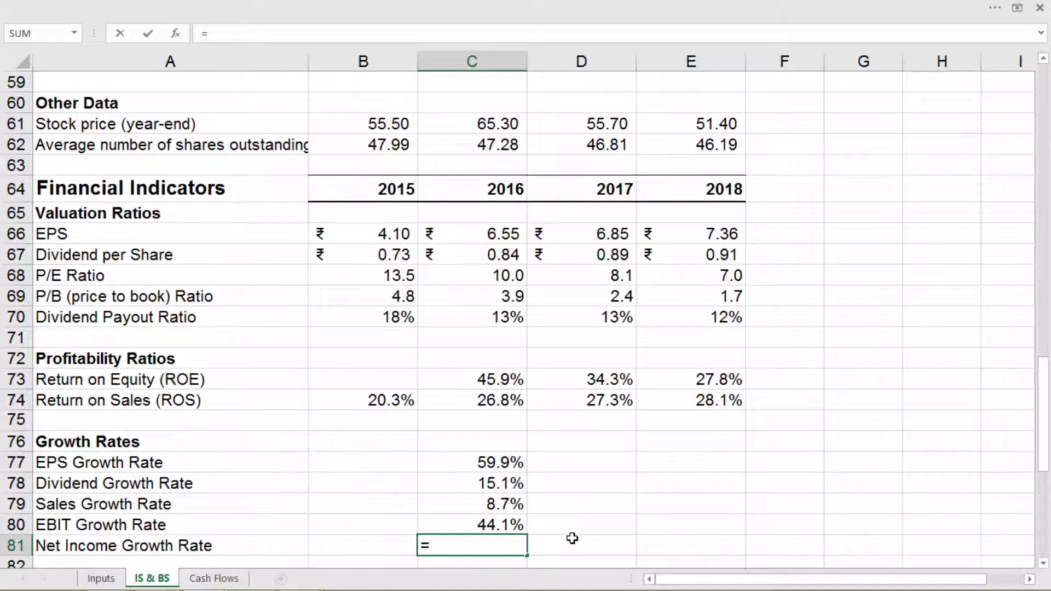
pyautogui.scroll(11, 572, 538)
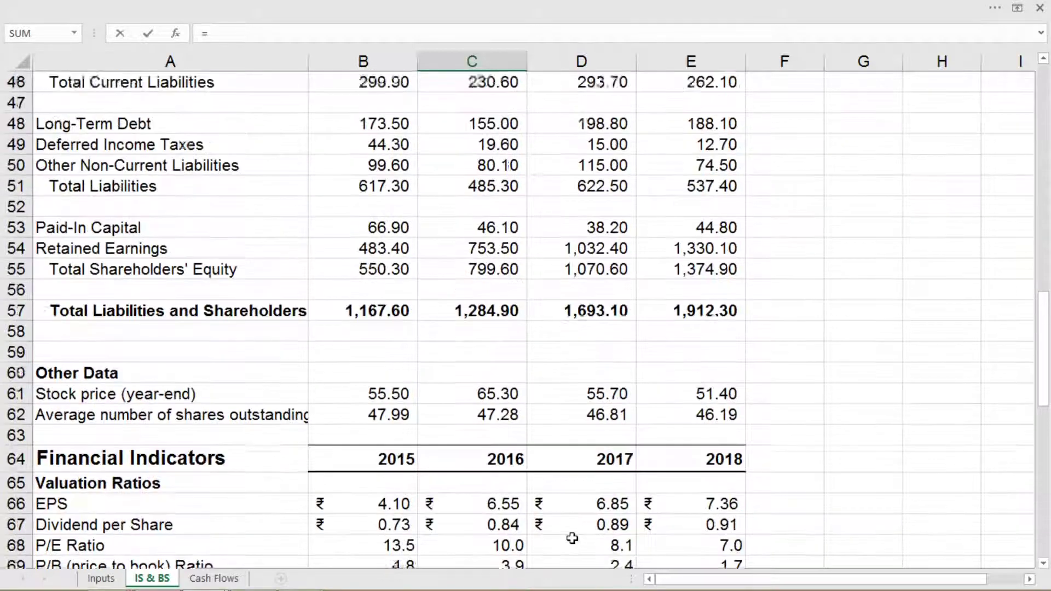
pyautogui.scroll(1, 572, 538)
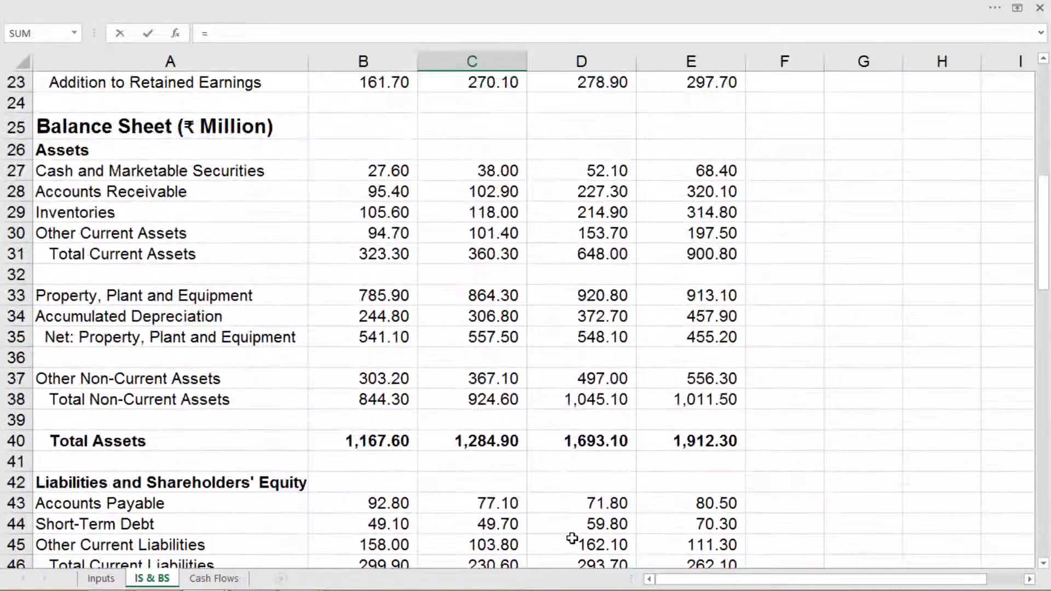
pyautogui.scroll(2, 572, 538)
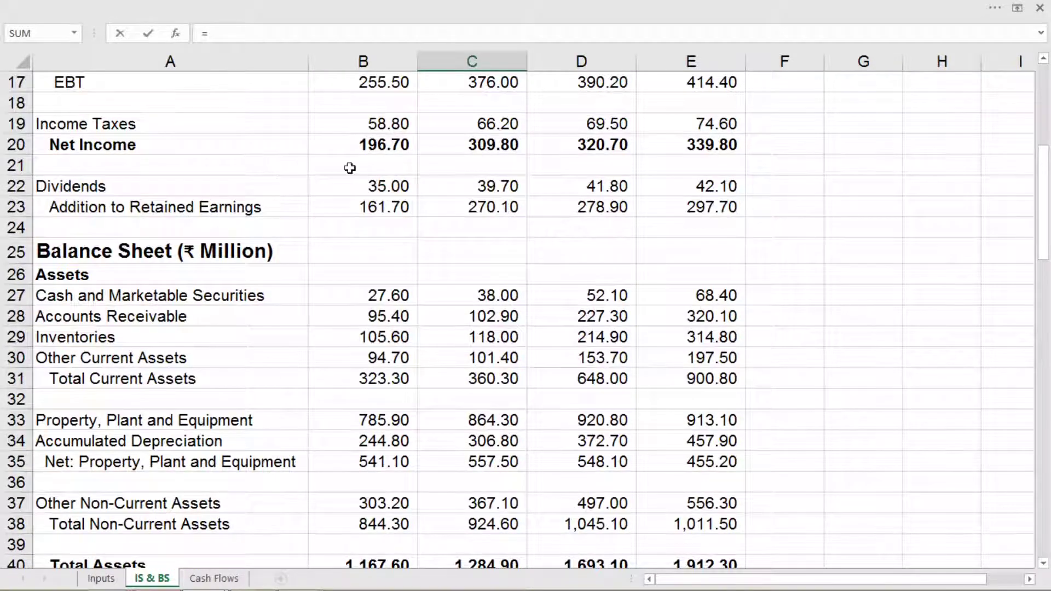
pyautogui.click(501, 143)
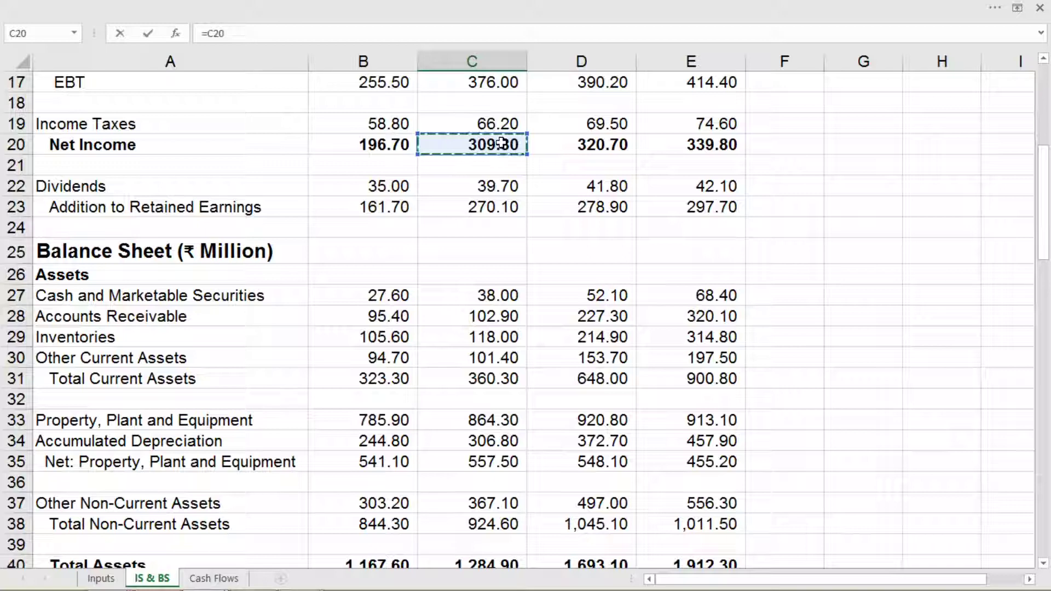
pyautogui.click(351, 25)
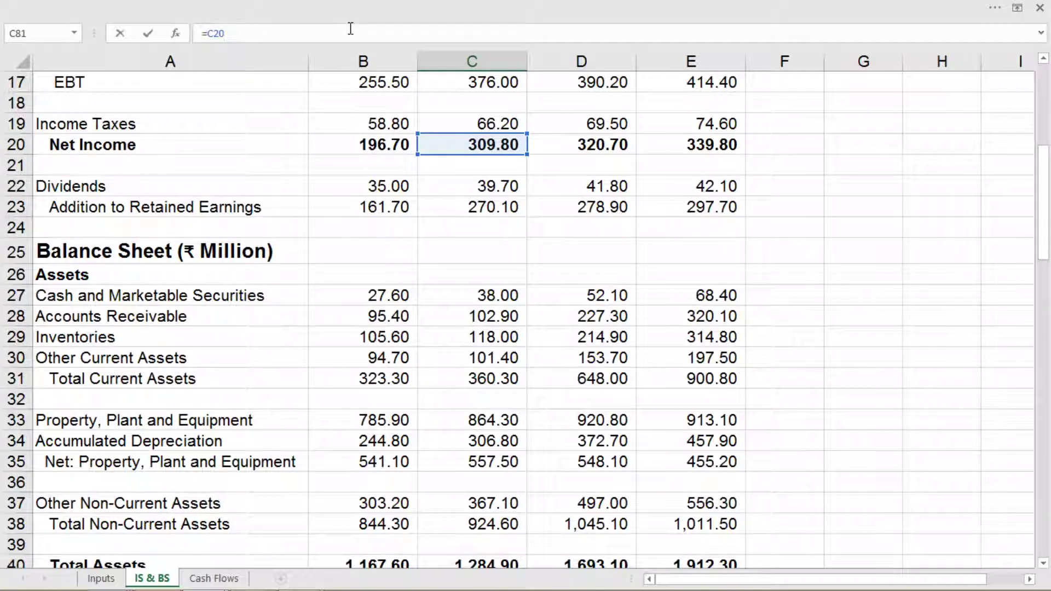
pyautogui.write('/')
pyautogui.click(347, 145)
pyautogui.write('-1')
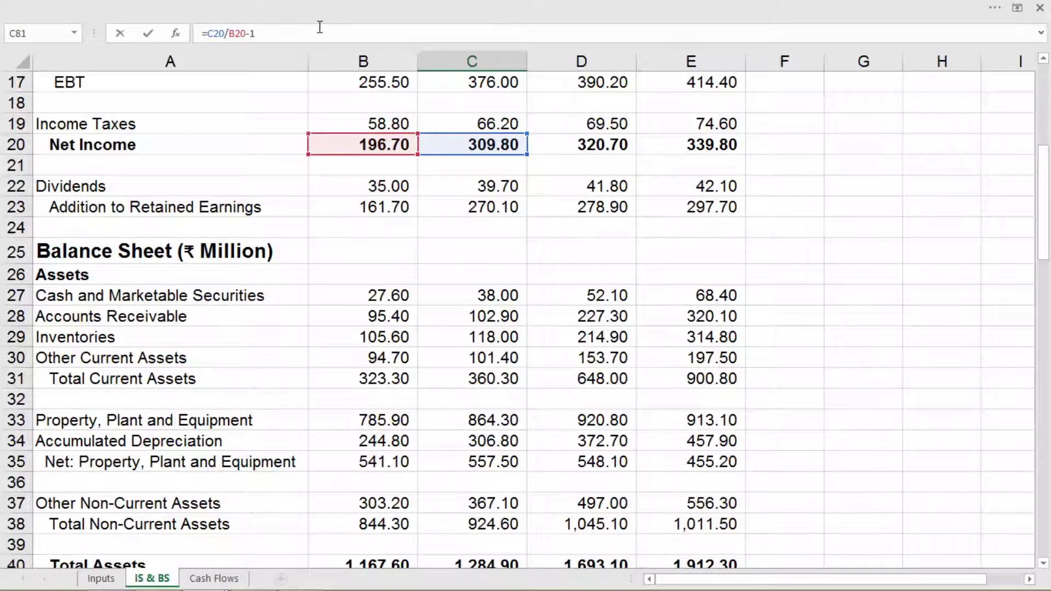
pyautogui.press('Return')
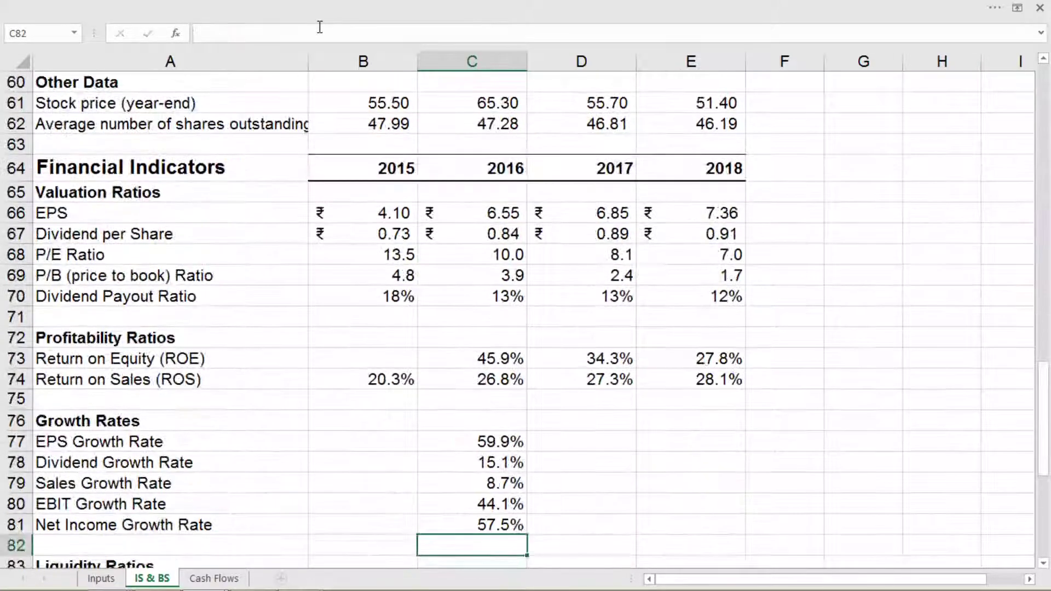
# Step: Fill the five growth rate formulas in C77:C81 across to column E
pyautogui.scroll(-2, 486, 208)
pyautogui.click(491, 306)
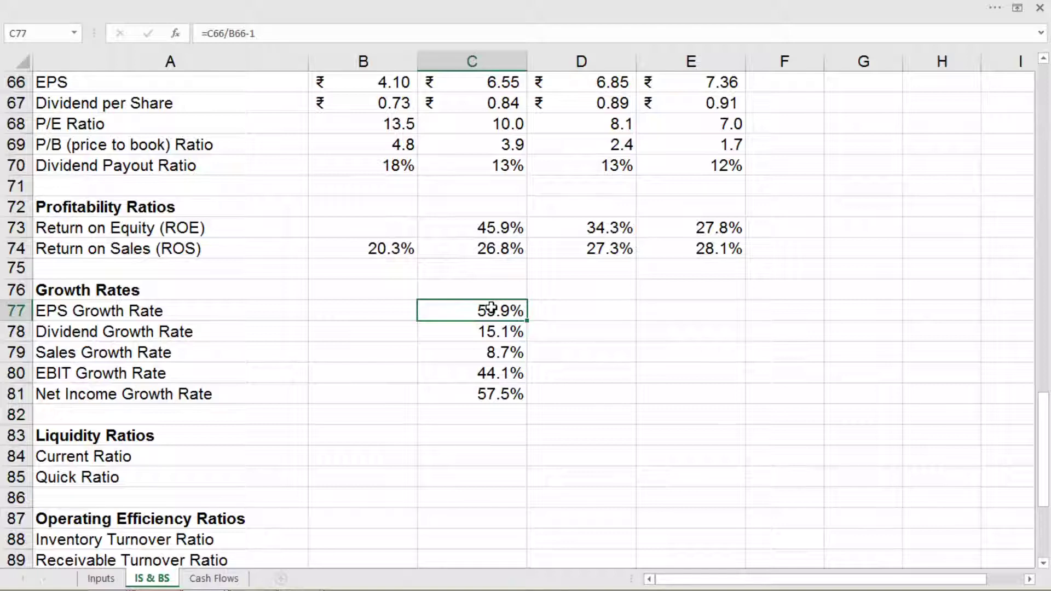
pyautogui.moveTo(491, 308); pyautogui.dragTo(712, 399)
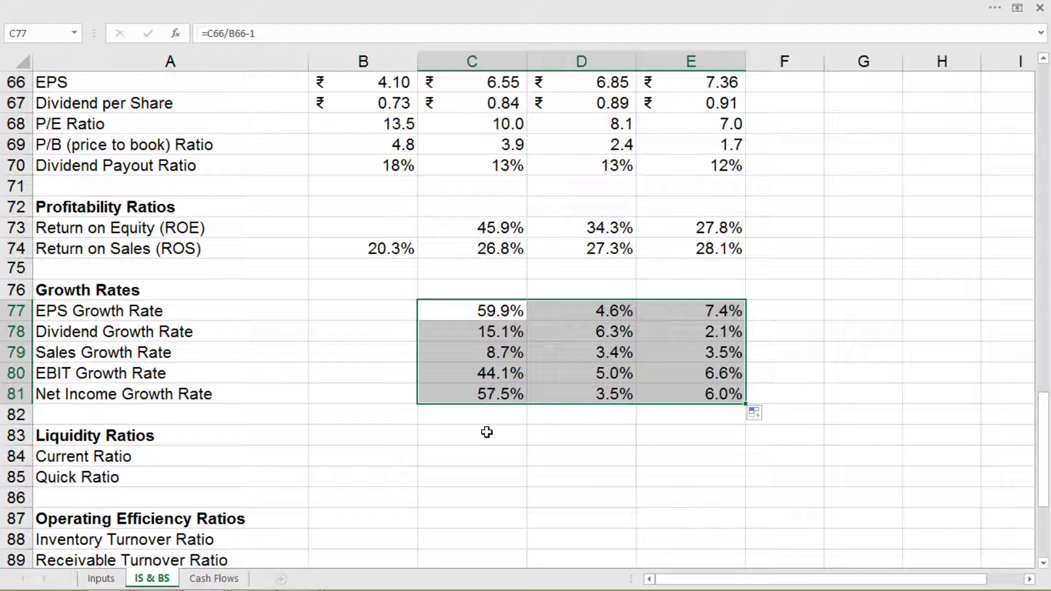
# Step: Calculate the 2015 Current Ratio in B84 as total current assets divided by total current liabilities, using =B31/B46
pyautogui.scroll(-2, 486, 430)
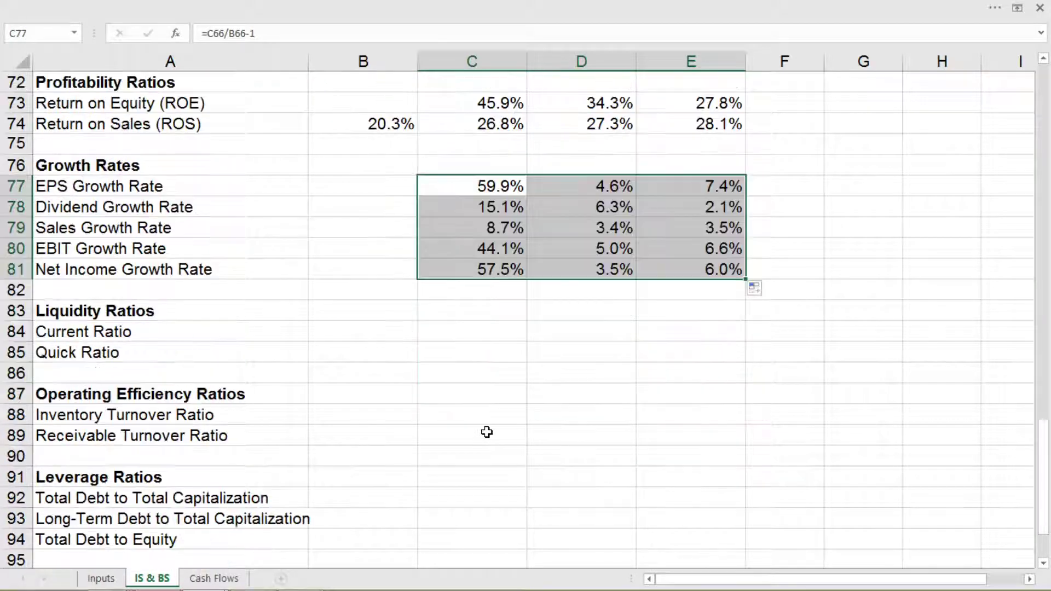
pyautogui.click(388, 316)
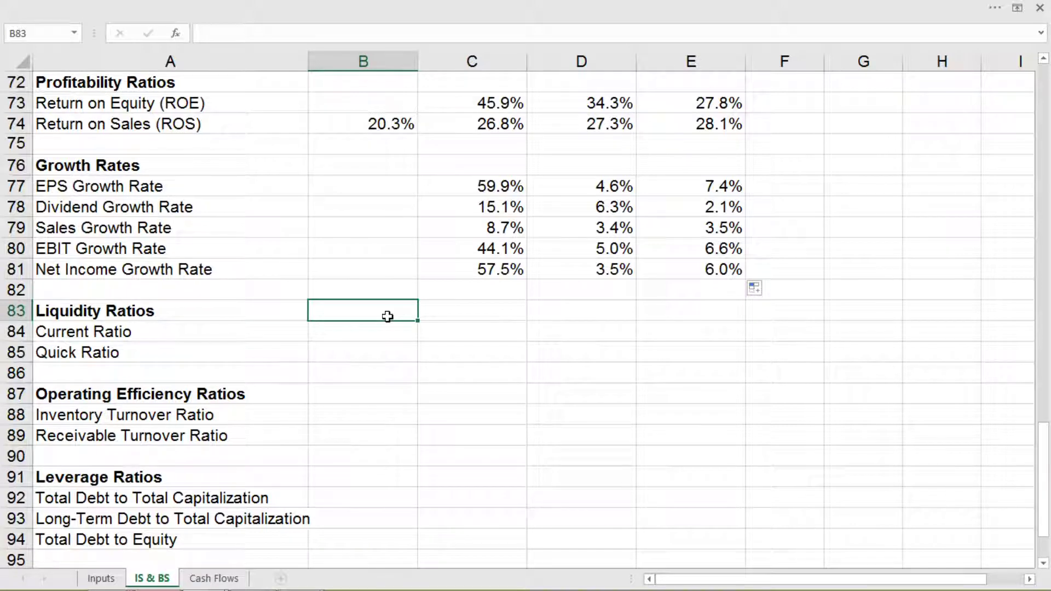
pyautogui.click(189, 333)
pyautogui.click(186, 350)
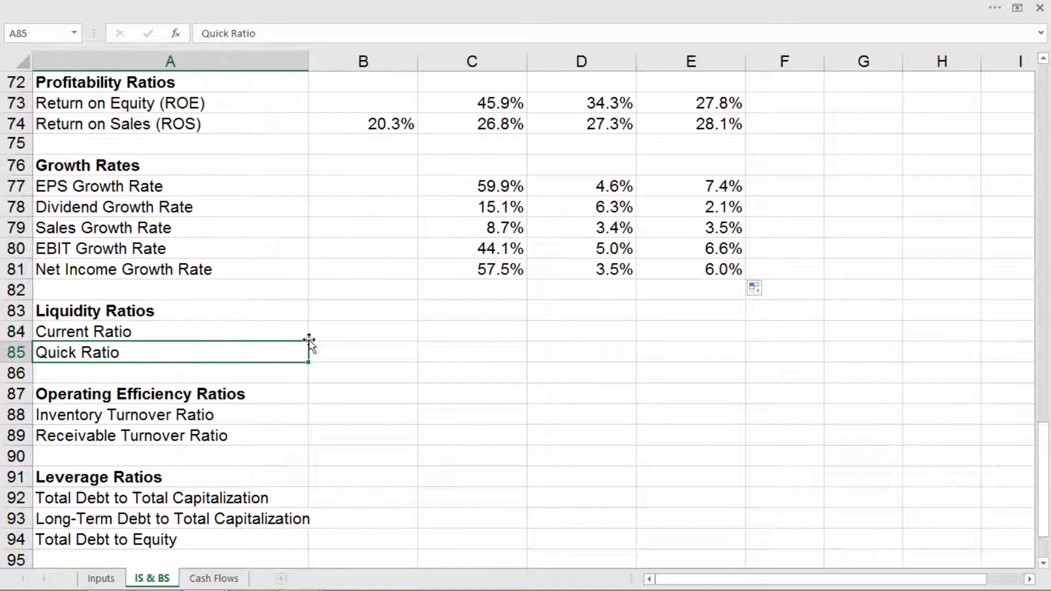
pyautogui.click(352, 338)
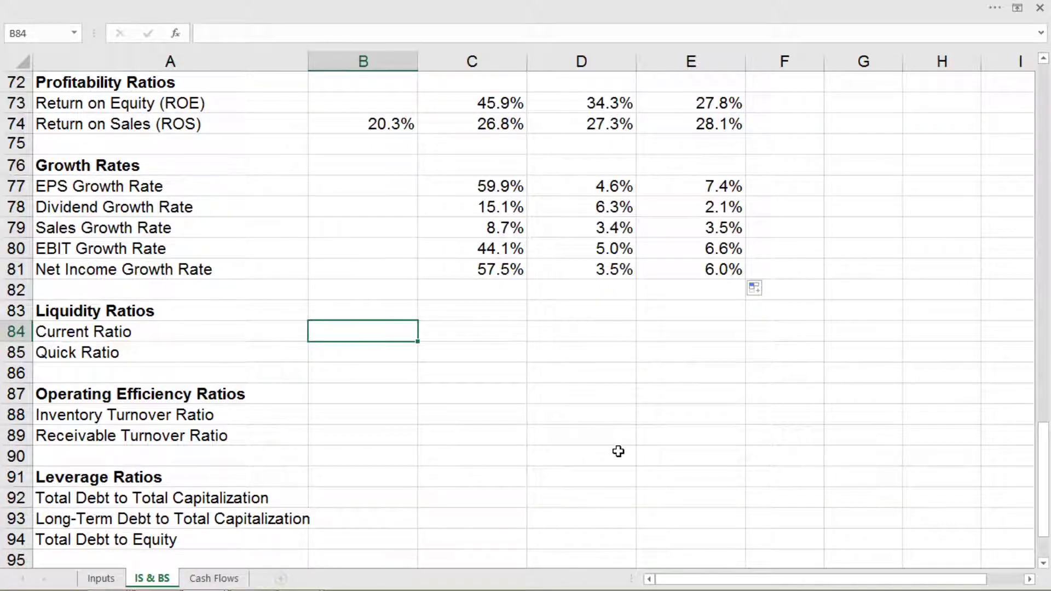
pyautogui.write('=')
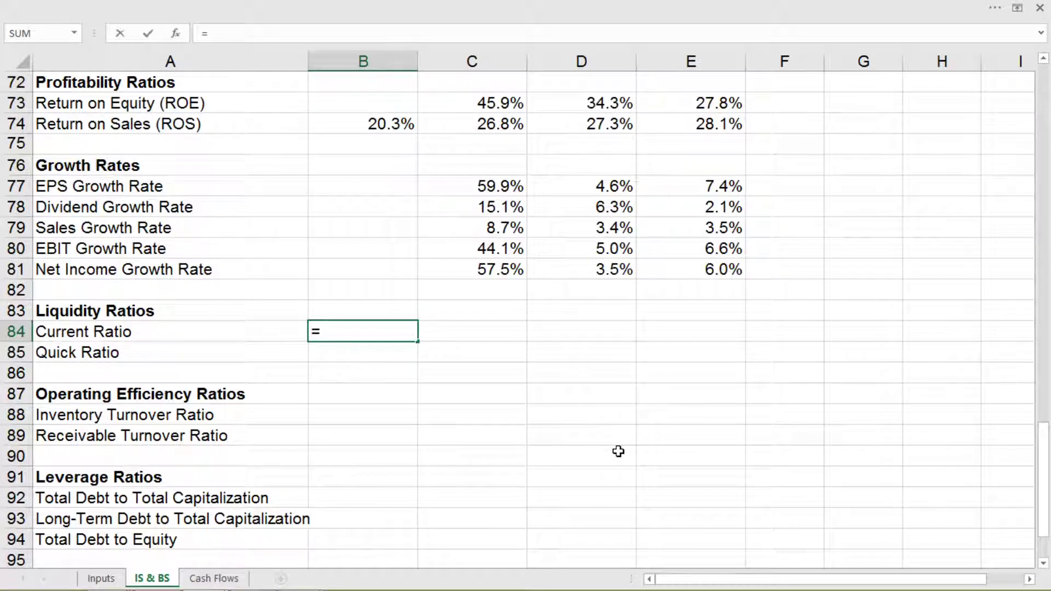
pyautogui.scroll(10, 619, 451)
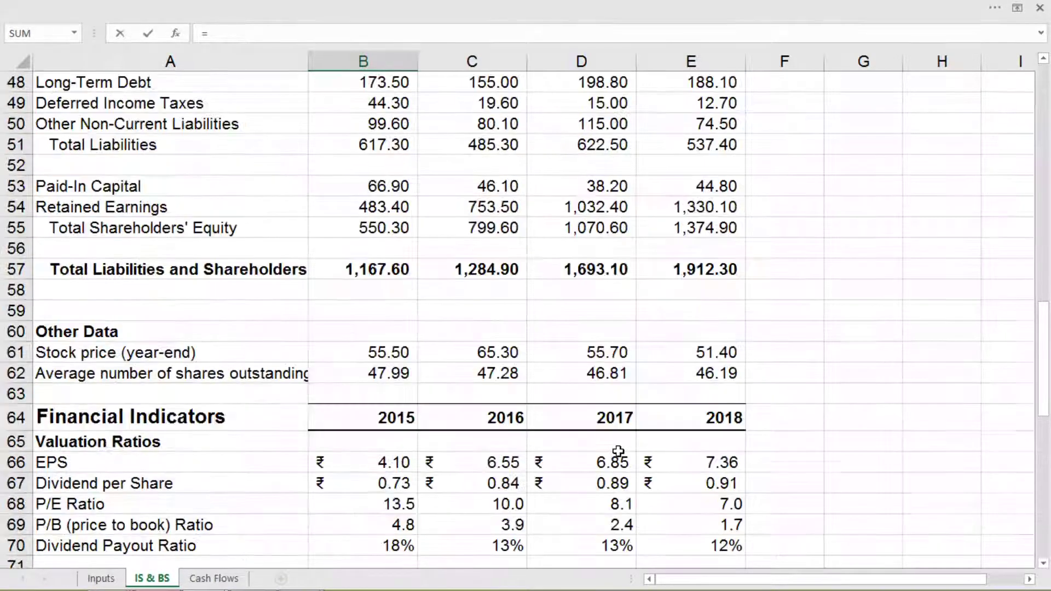
pyautogui.scroll(5, 619, 451)
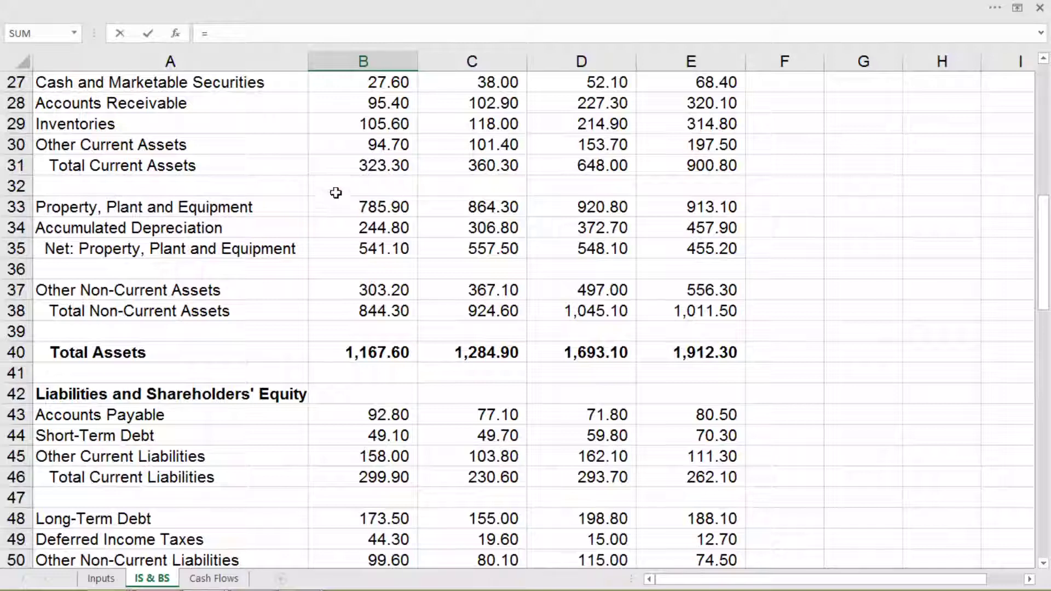
pyautogui.click(357, 167)
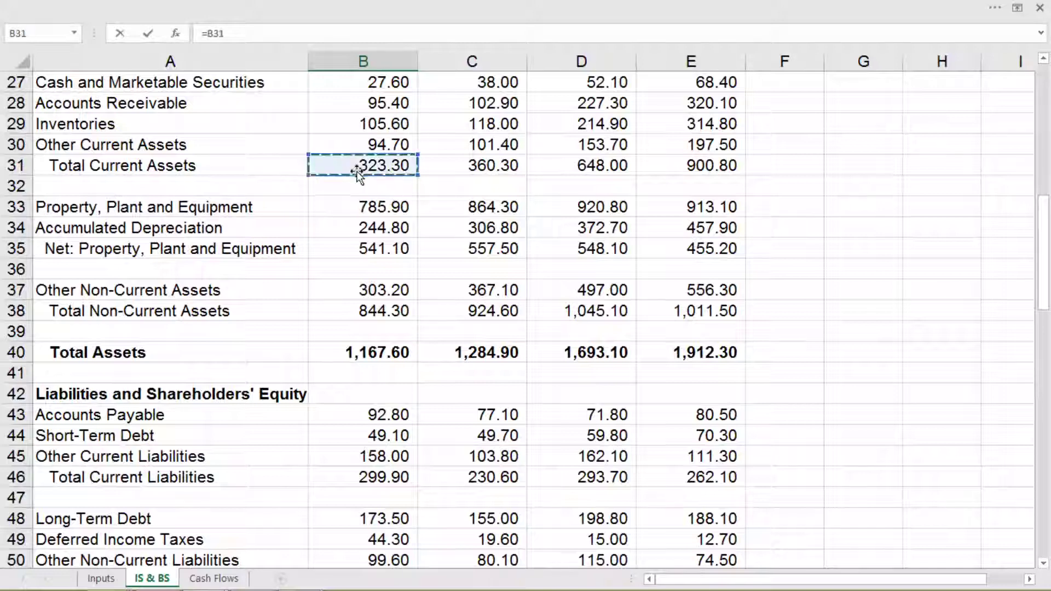
pyautogui.click(334, 31)
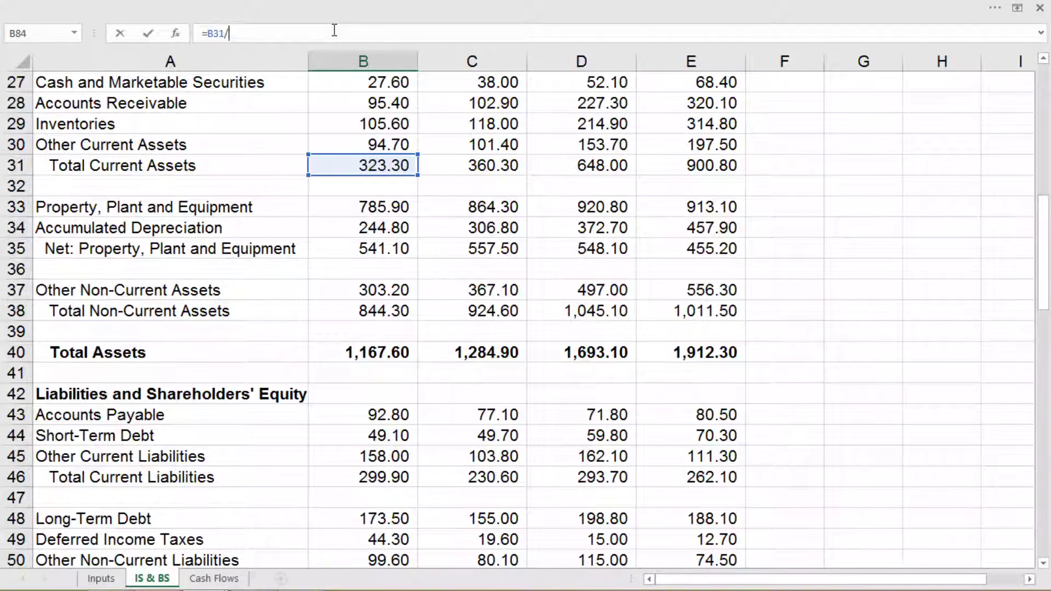
pyautogui.click(369, 478)
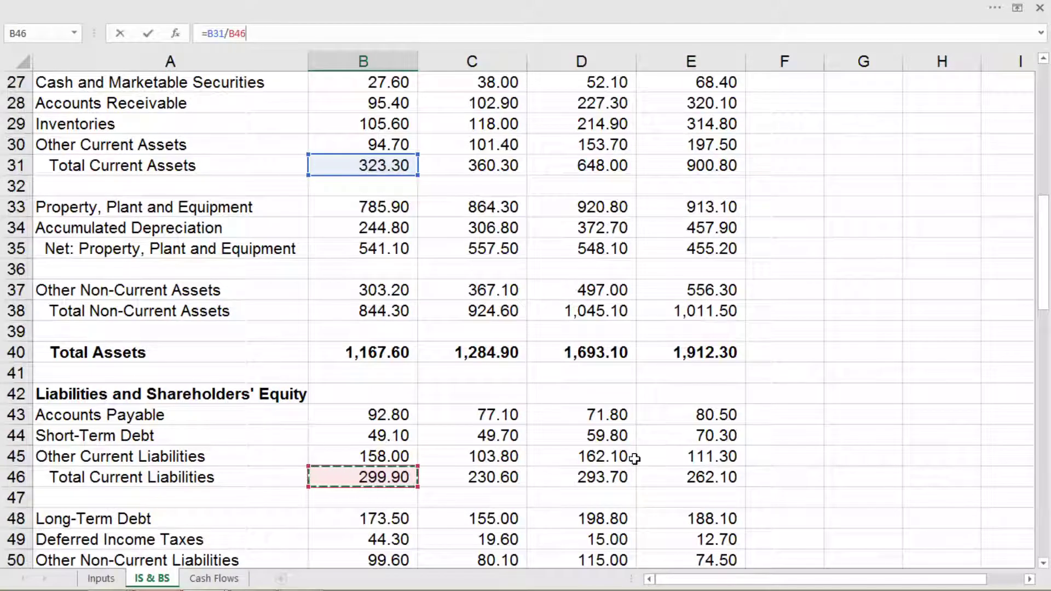
pyautogui.press('Return')
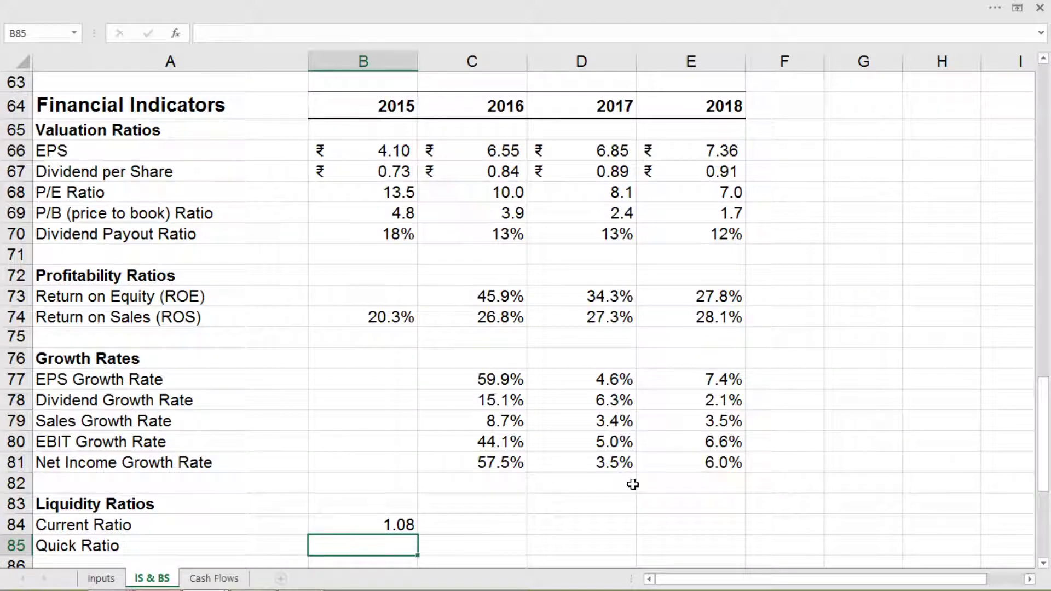
# Step: Calculate the 2015 Quick Ratio in B85 as cash plus accounts receivable divided by total current liabilities, using =(B27+B28)/B46
pyautogui.write('=(')
pyautogui.scroll(12, 558, 397)
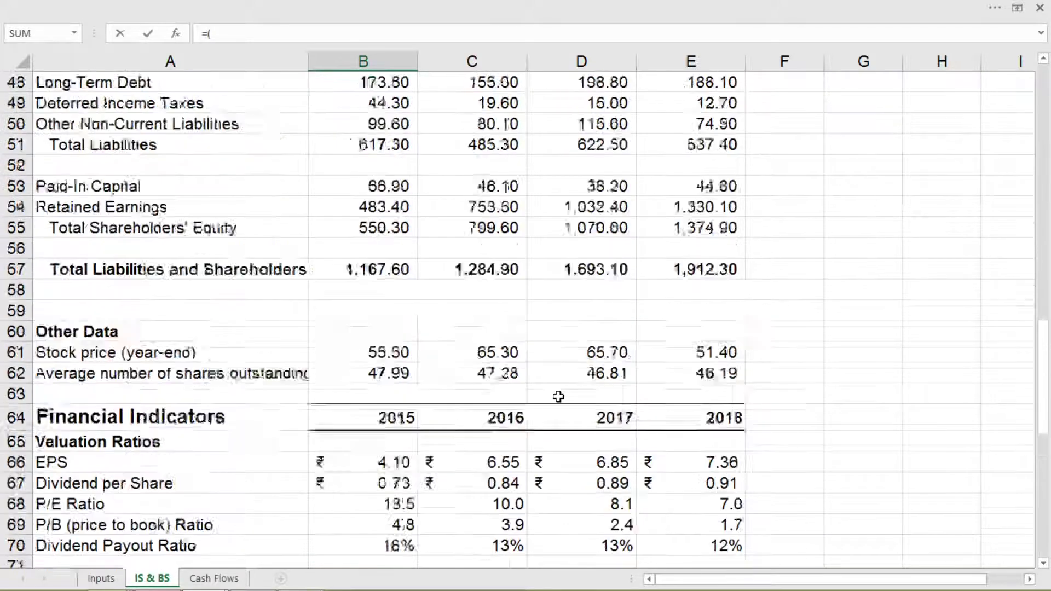
pyautogui.scroll(4, 558, 397)
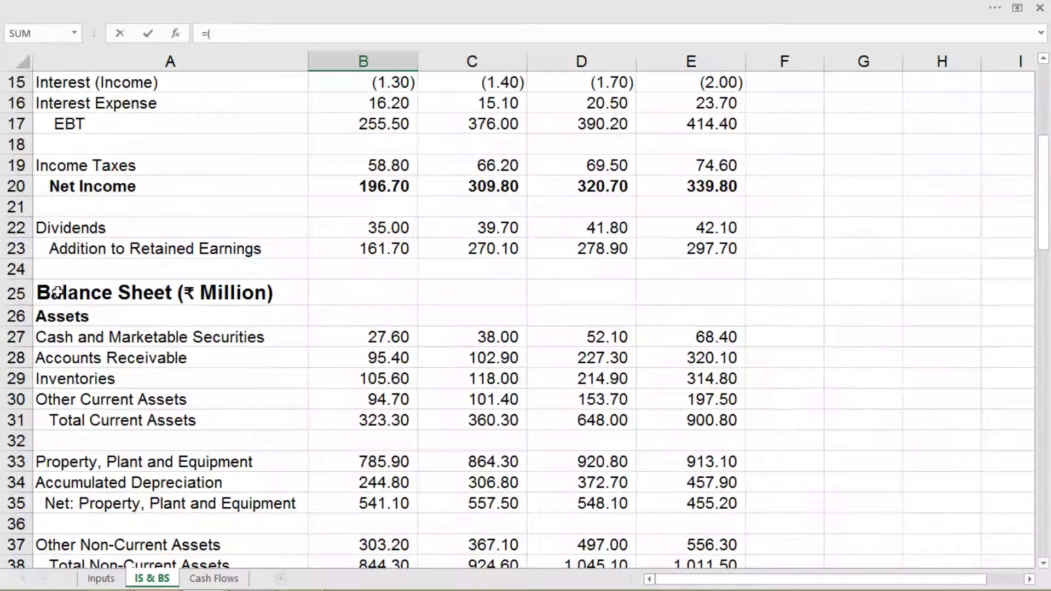
pyautogui.click(369, 336)
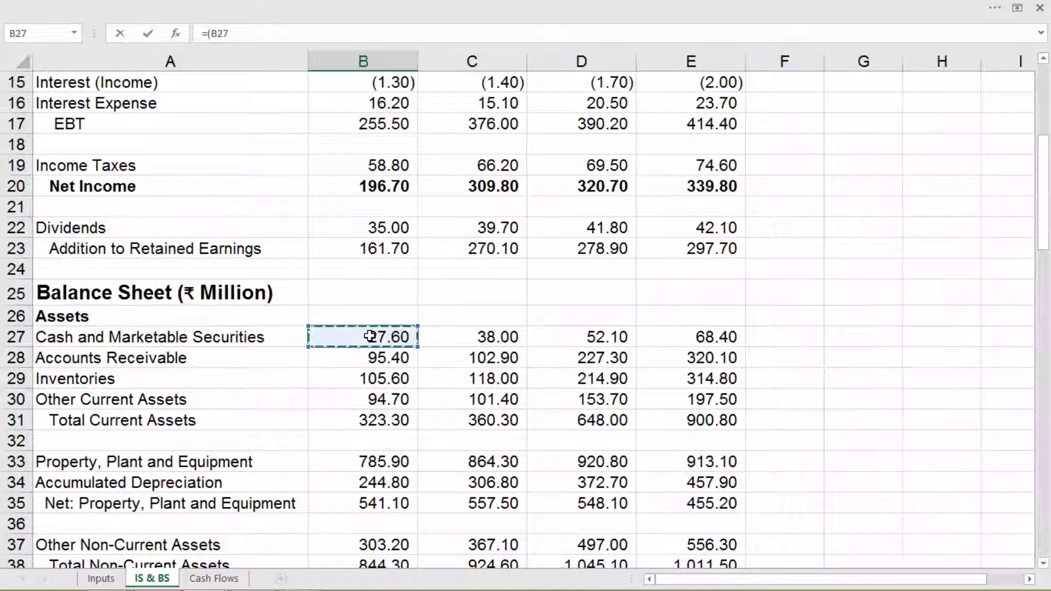
pyautogui.click(289, 34)
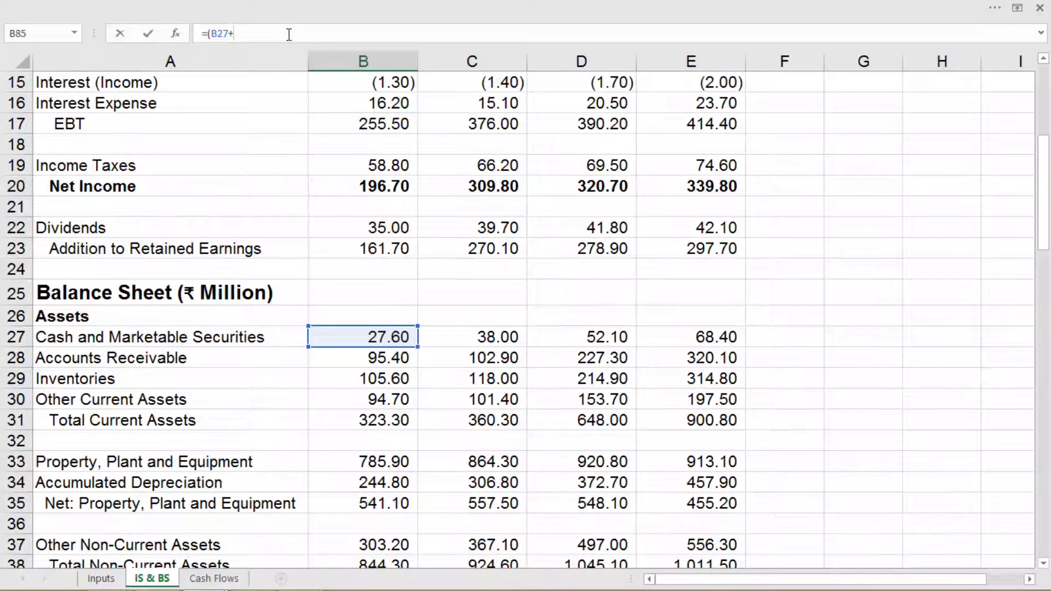
pyautogui.click(360, 358)
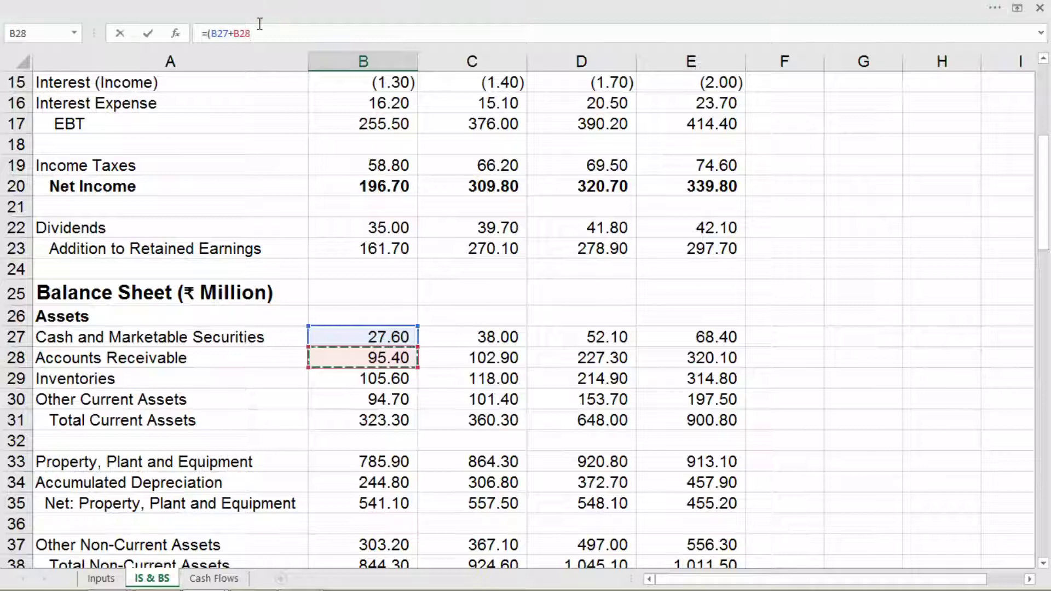
pyautogui.write(')/')
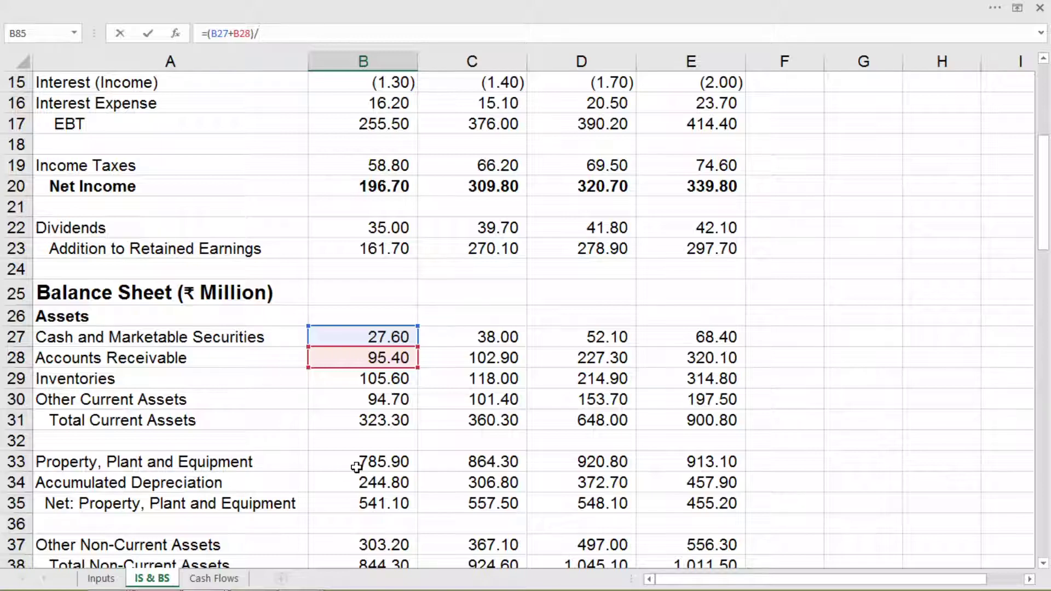
pyautogui.moveTo(1045, 238); pyautogui.dragTo(1046, 293)
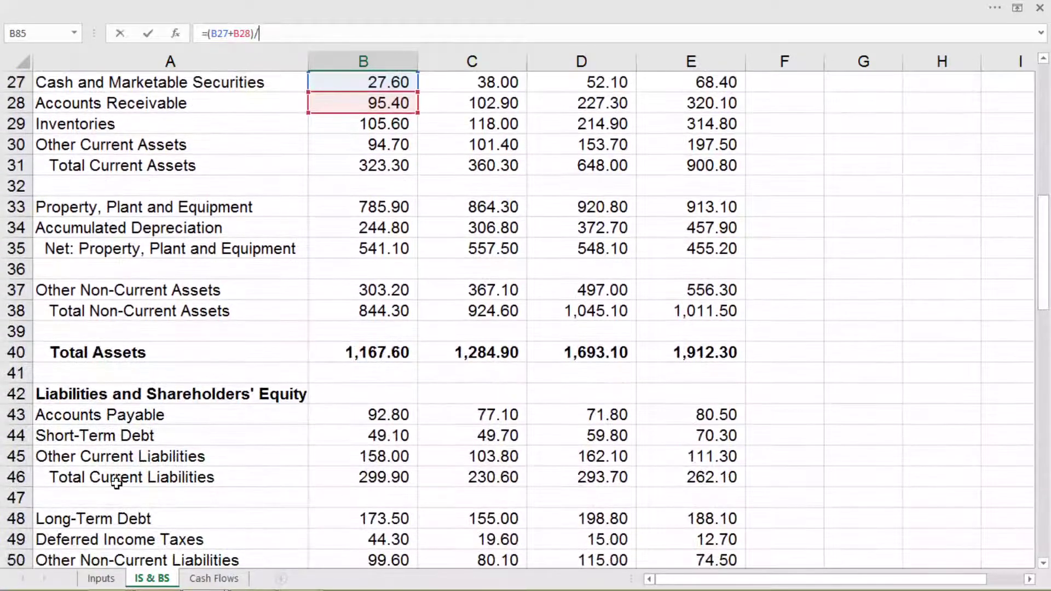
pyautogui.click(367, 484)
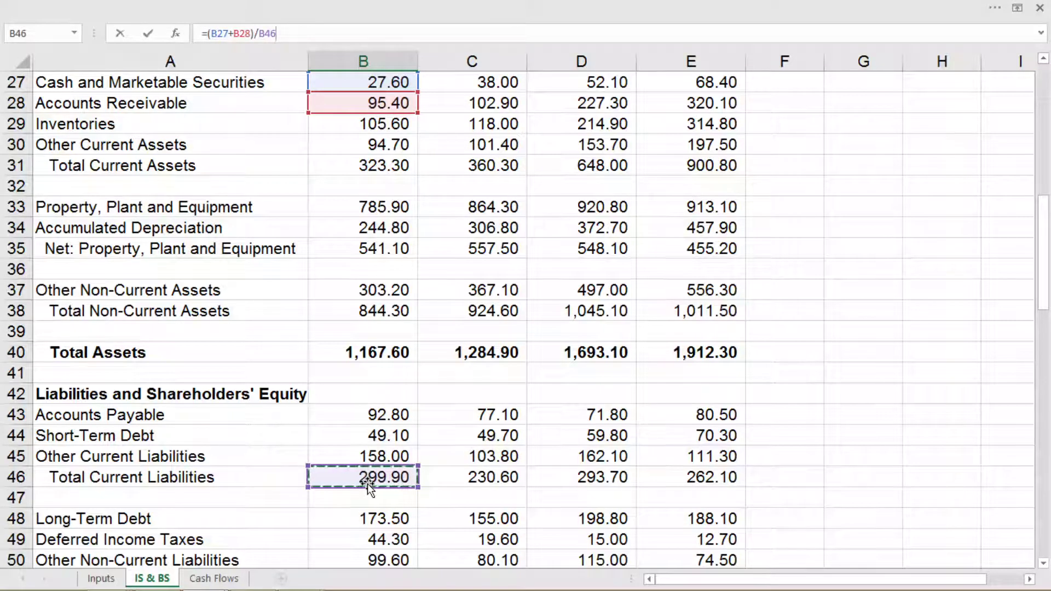
pyautogui.press('Return')
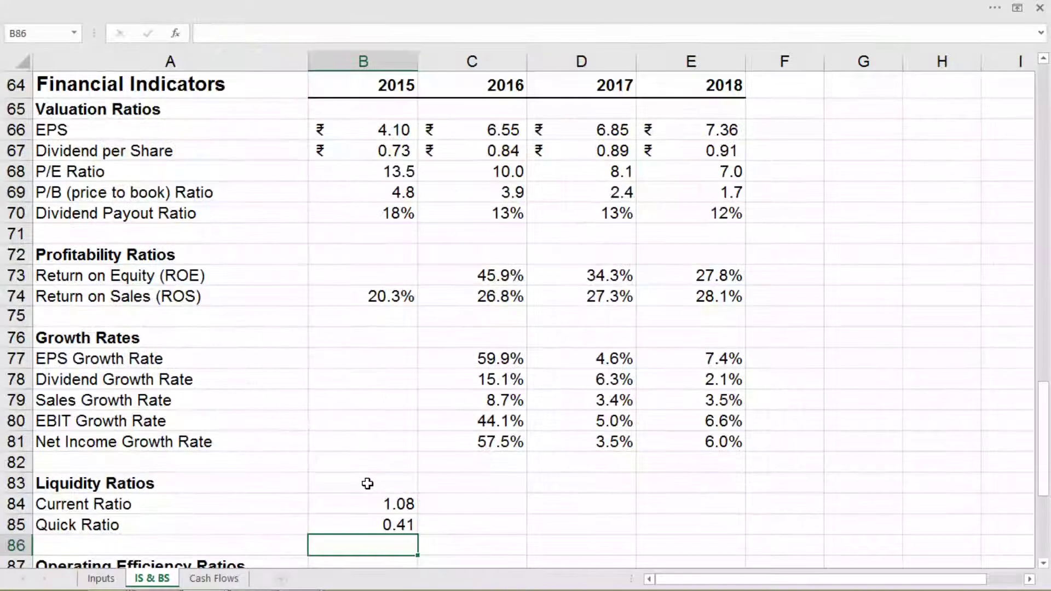
# Step: Fill the Current Ratio and Quick Ratio formulas in B84:B85 across to column E
pyautogui.scroll(-2, 366, 483)
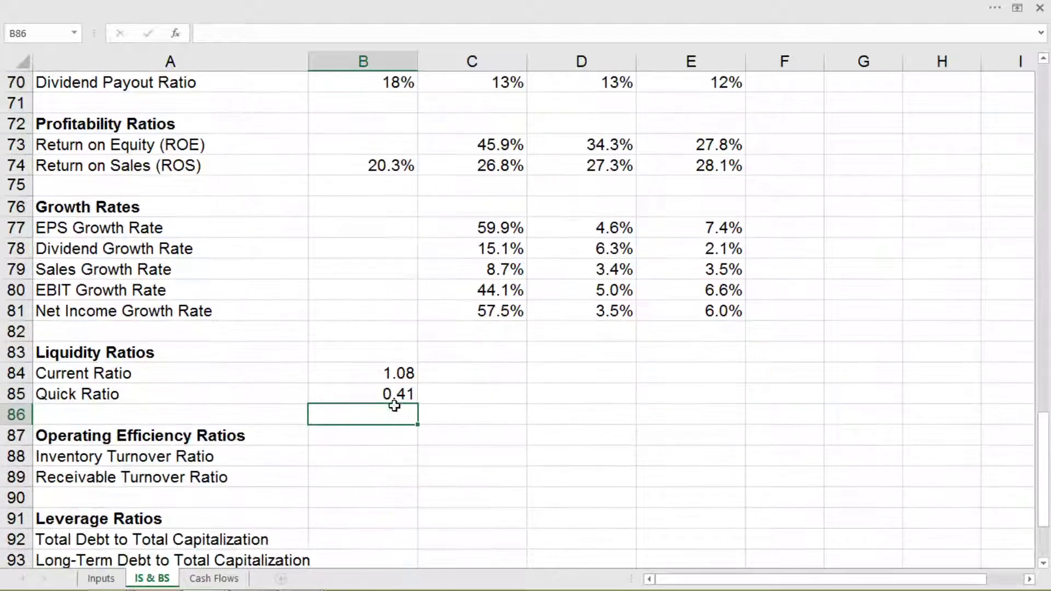
pyautogui.moveTo(397, 371); pyautogui.dragTo(395, 391)
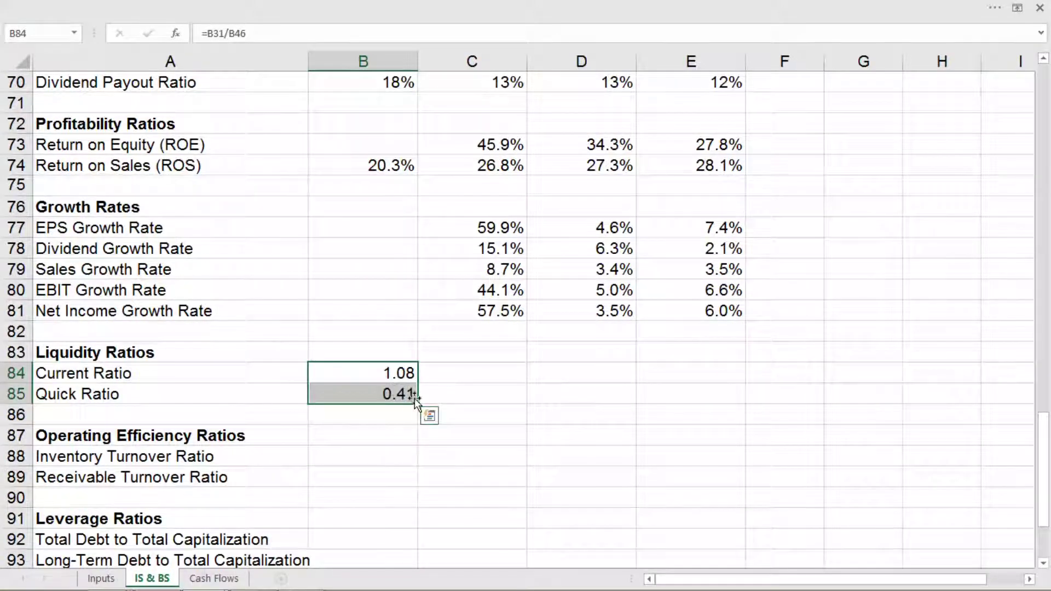
pyautogui.moveTo(417, 404); pyautogui.dragTo(713, 383)
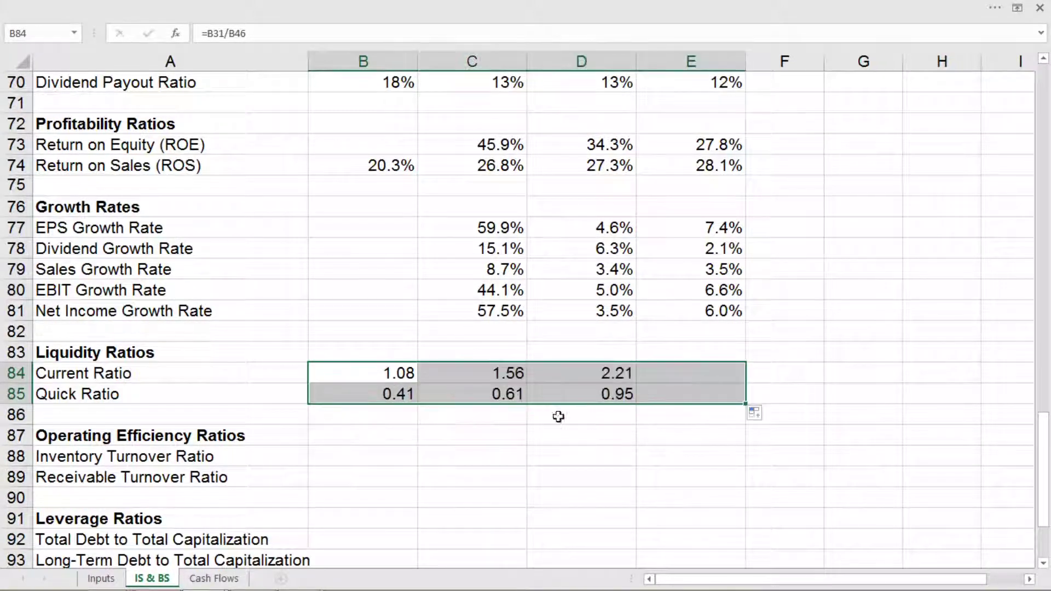
# Step: Calculate the 2015 Inventory Turnover Ratio in B88 as cost of sales divided by inventories, using =B7/B29
pyautogui.scroll(-3, 386, 457)
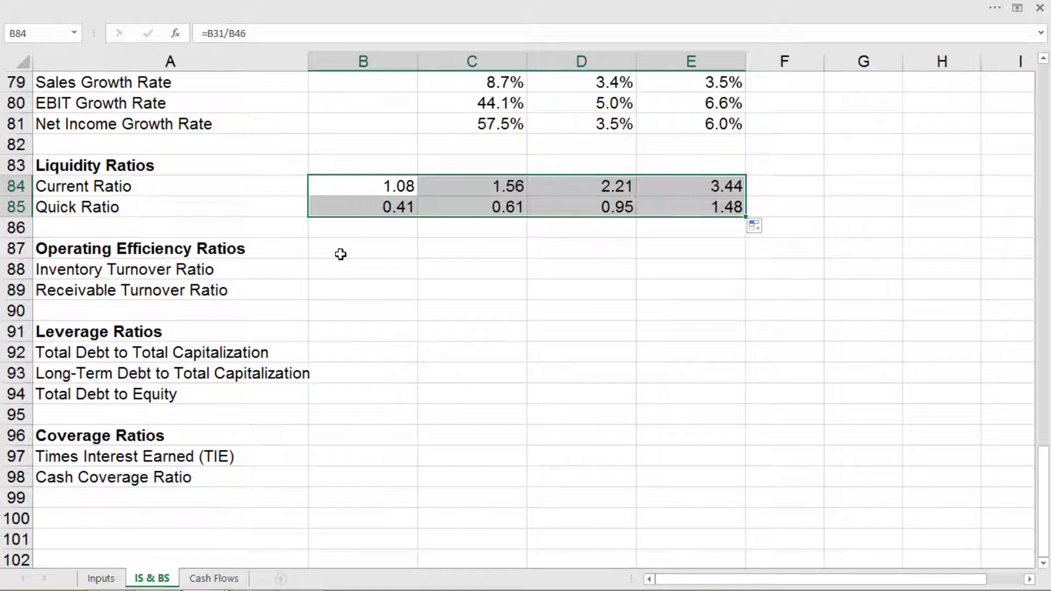
pyautogui.click(345, 272)
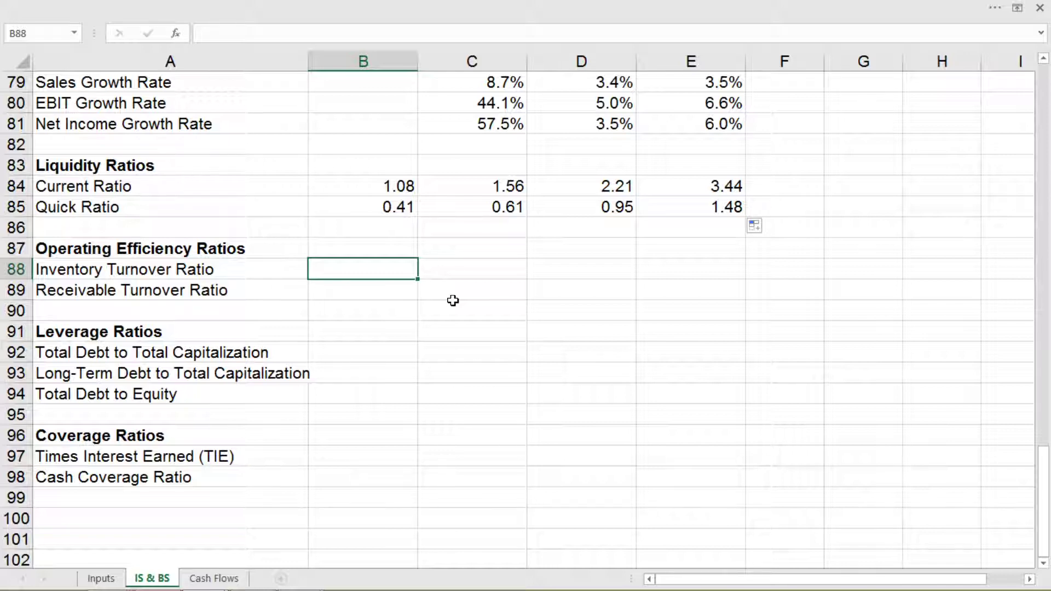
pyautogui.write('=')
pyautogui.scroll(15, 504, 341)
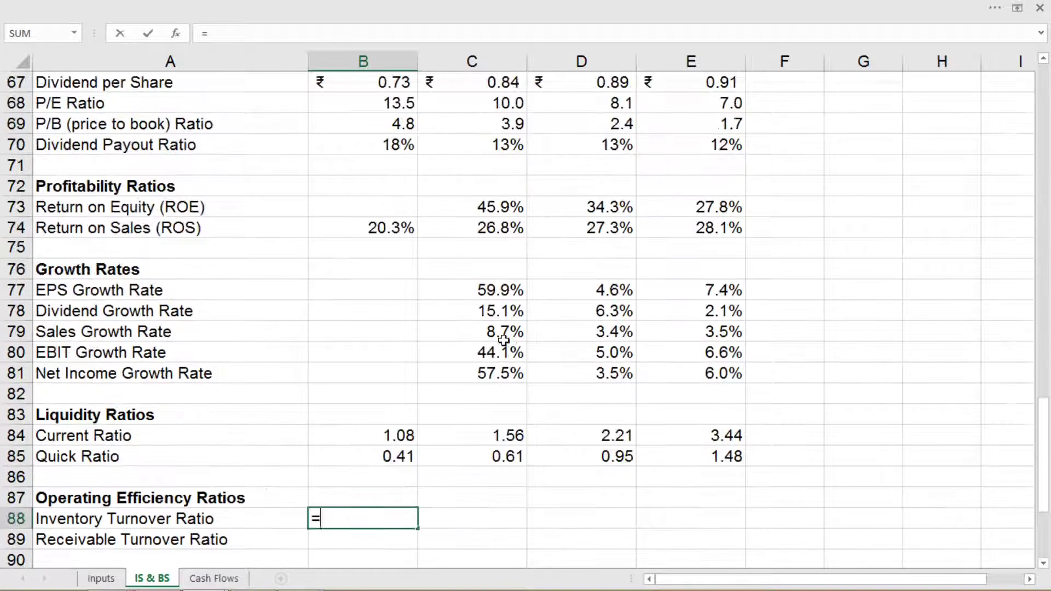
pyautogui.scroll(9, 504, 341)
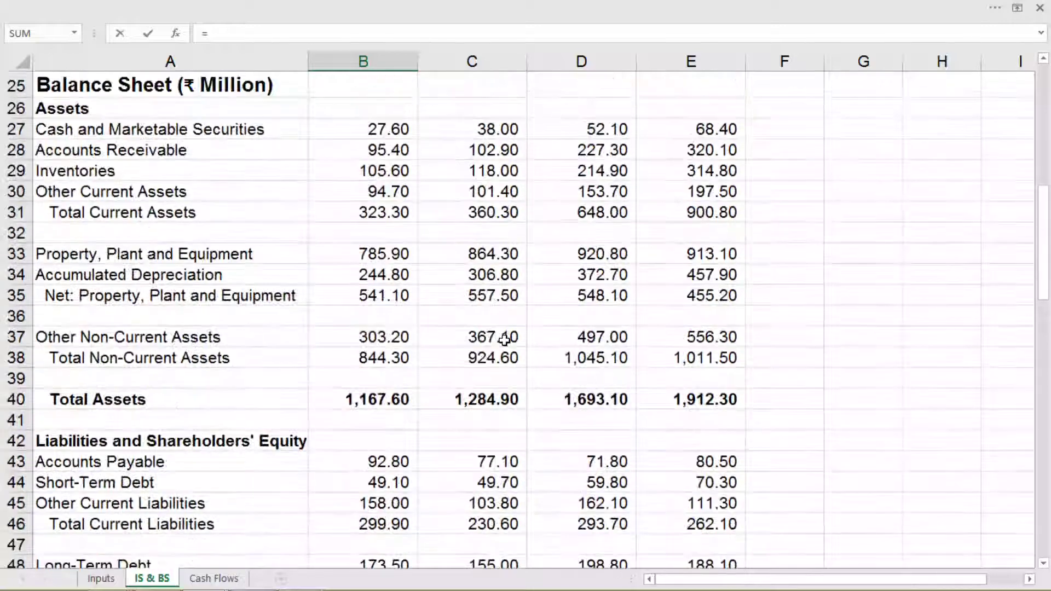
pyautogui.scroll(1, 503, 340)
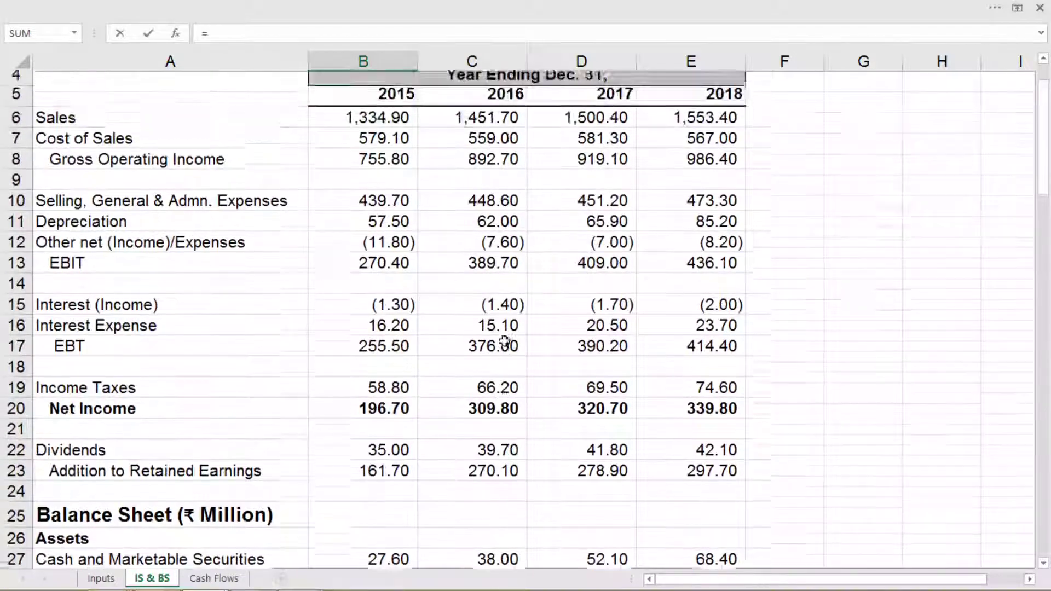
pyautogui.click(352, 148)
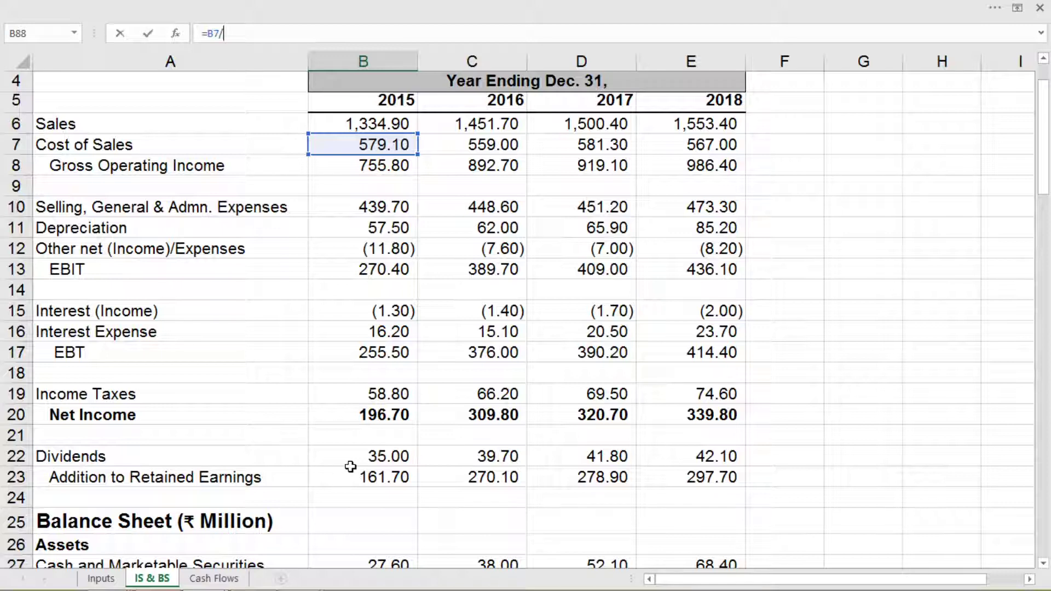
pyautogui.moveTo(1047, 186); pyautogui.dragTo(1048, 213)
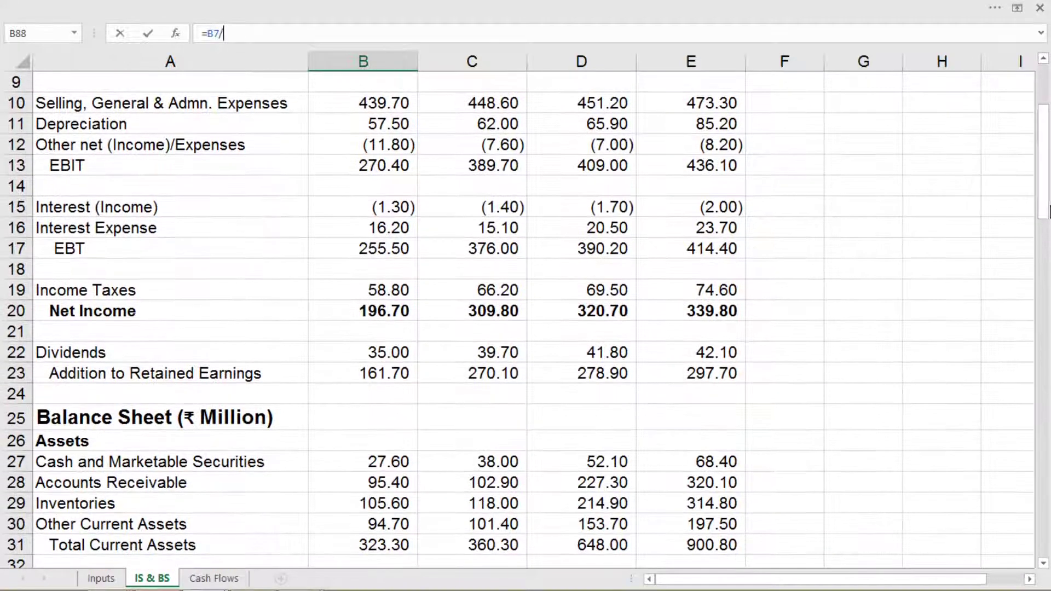
pyautogui.click(397, 503)
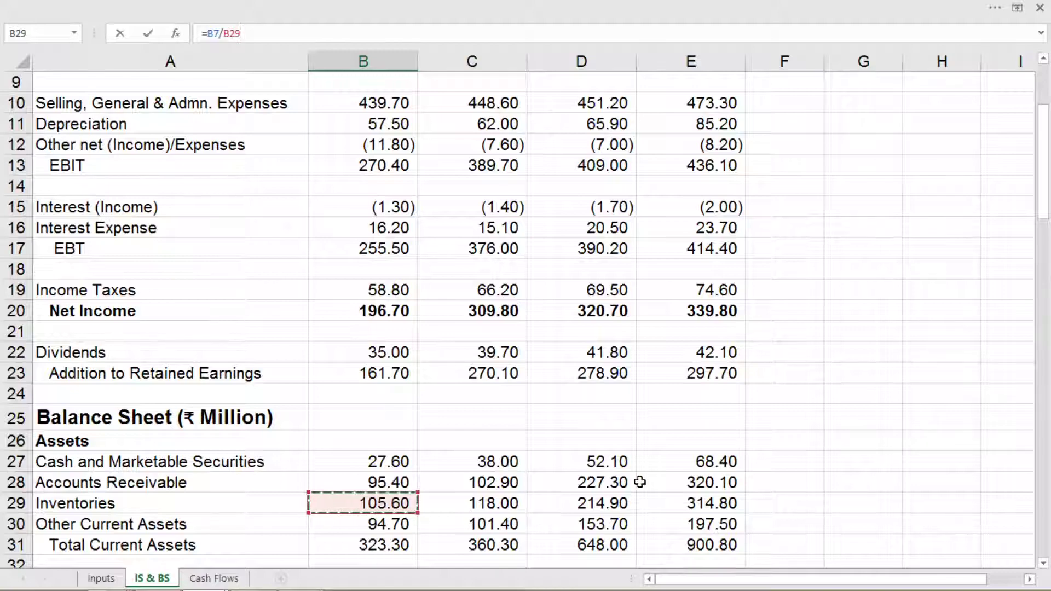
pyautogui.press('Return')
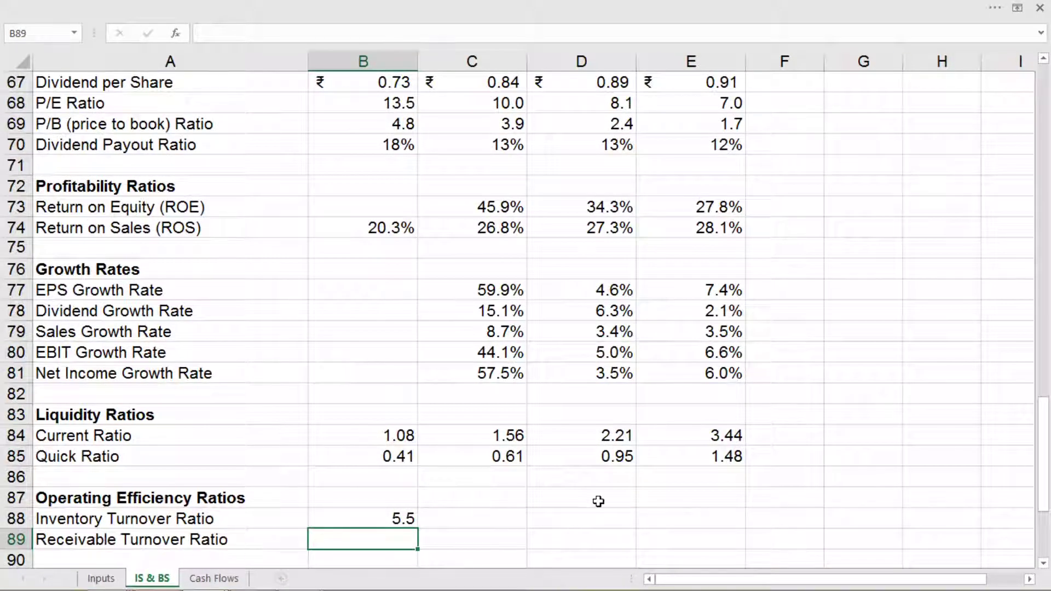
# Step: Calculate the 2015 Receivable Turnover Ratio in B89 as sales divided by accounts receivable, using =B6/B28
pyautogui.write('=')
pyautogui.moveTo(1043, 433); pyautogui.dragTo(1043, 159)
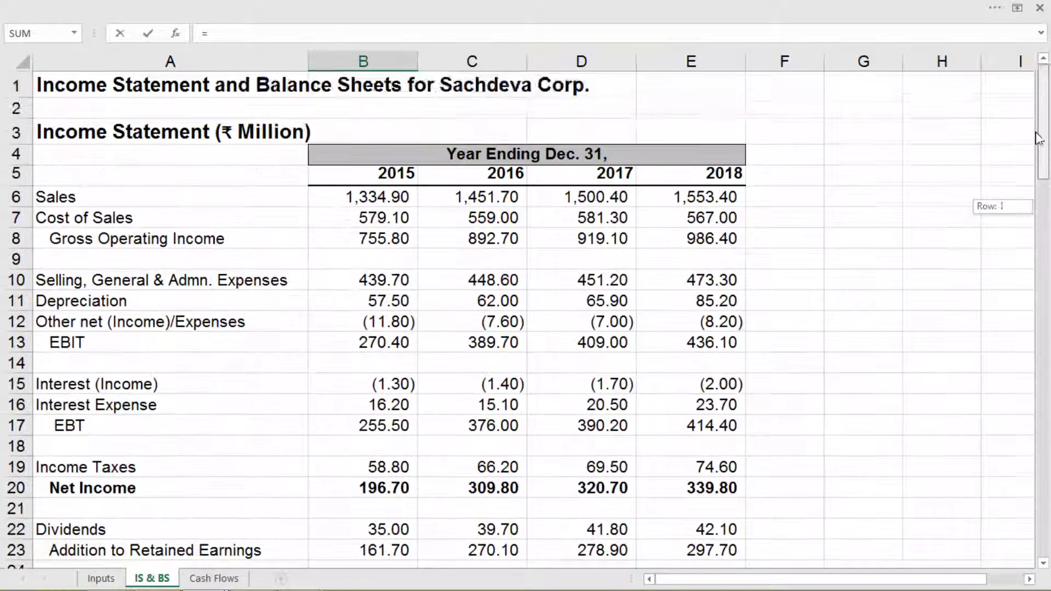
pyautogui.click(328, 194)
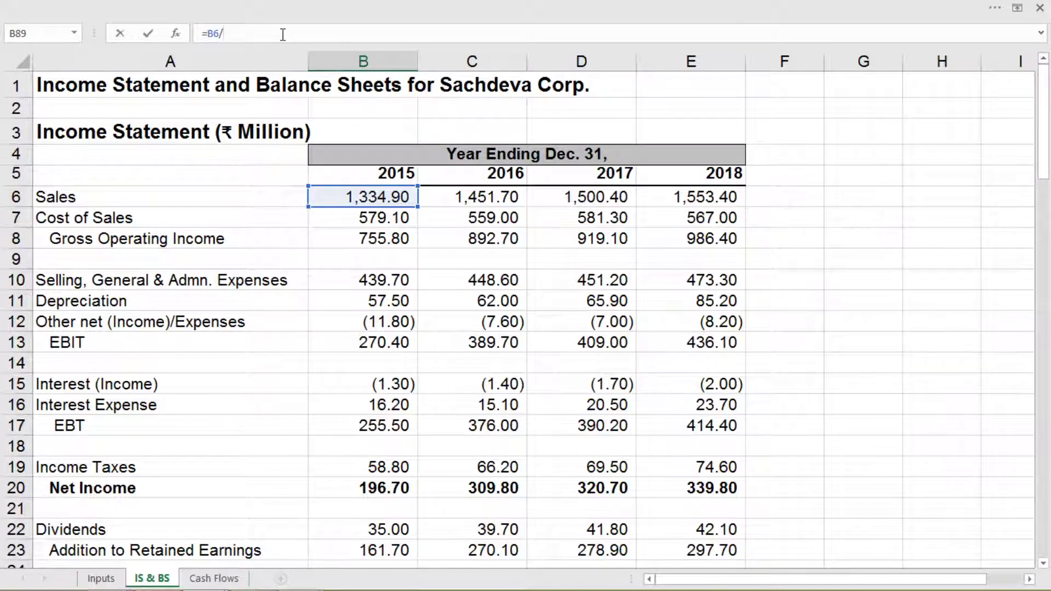
pyautogui.moveTo(1043, 163); pyautogui.dragTo(1045, 247)
pyautogui.click(388, 295)
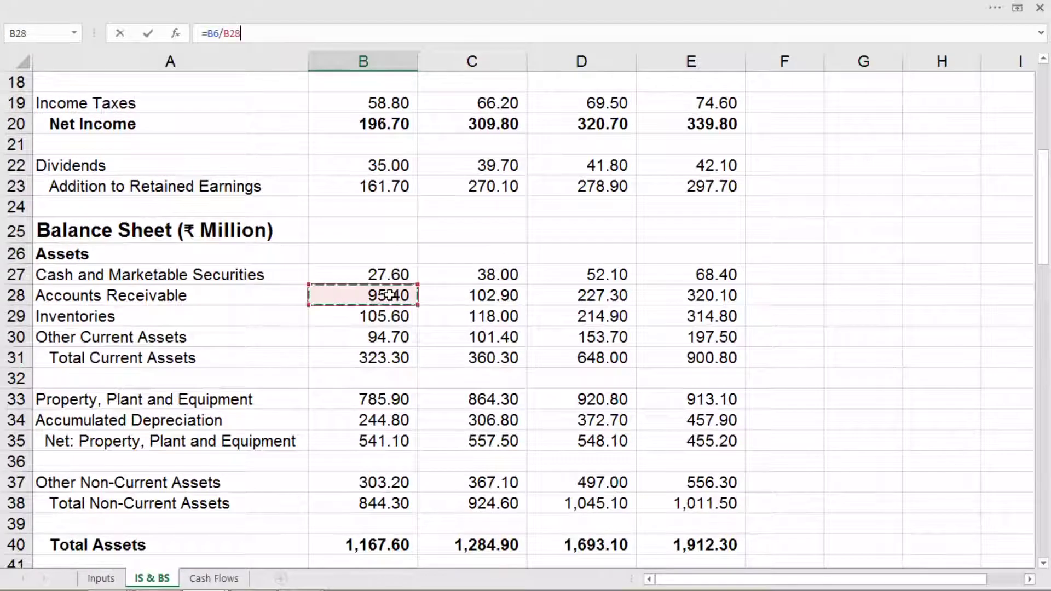
pyautogui.press('Return')
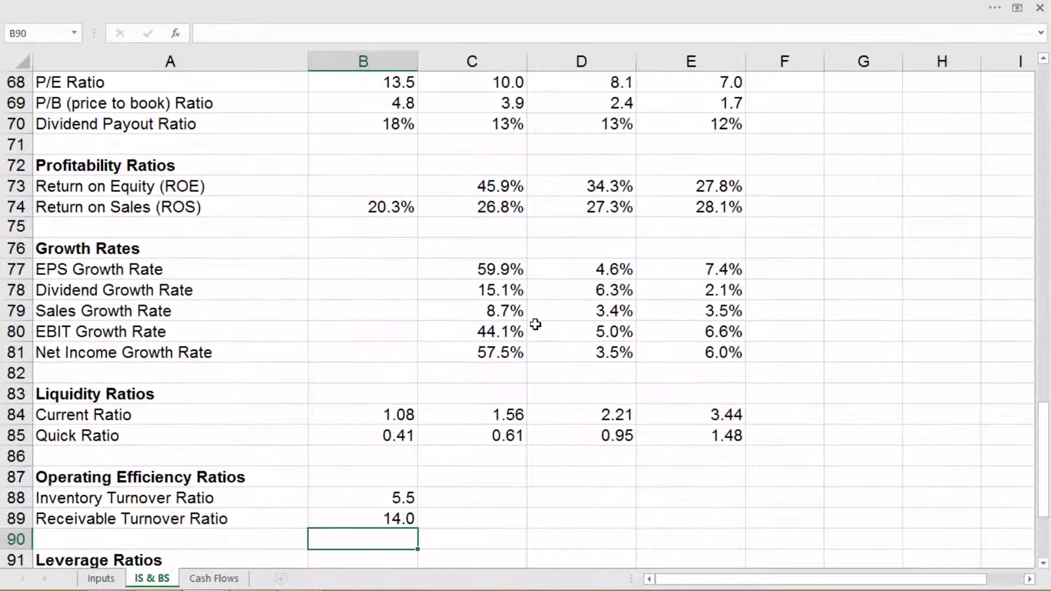
# Step: Fill the Inventory Turnover and Receivable Turnover formulas in B88:B89 across to column E
pyautogui.scroll(-2, 535, 325)
pyautogui.click(411, 373)
pyautogui.moveTo(418, 383); pyautogui.dragTo(712, 425)
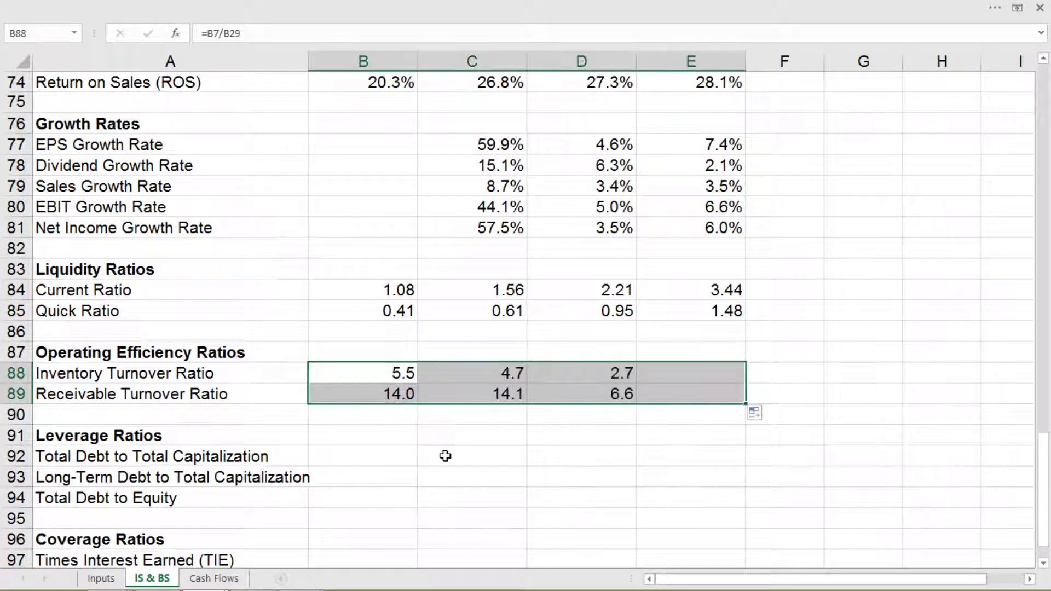
# Step: Calculate the 2015 Total Debt to Total Capitalization in B92 from short-term debt, long-term debt and shareholders' equity, using =(B44+B48)/(B44+B48+B55)
pyautogui.scroll(-2, 446, 456)
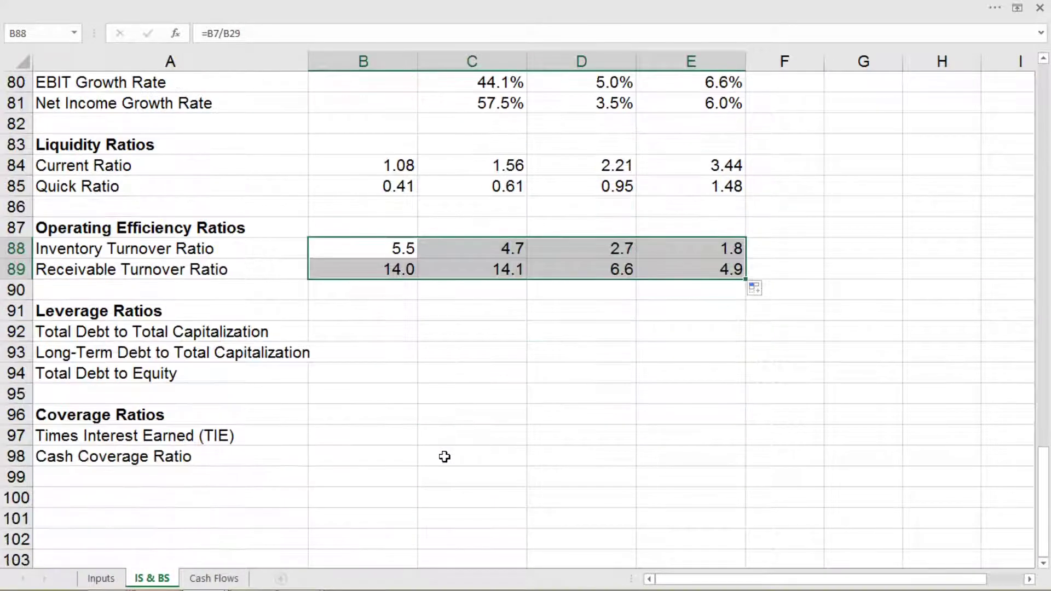
pyautogui.click(357, 326)
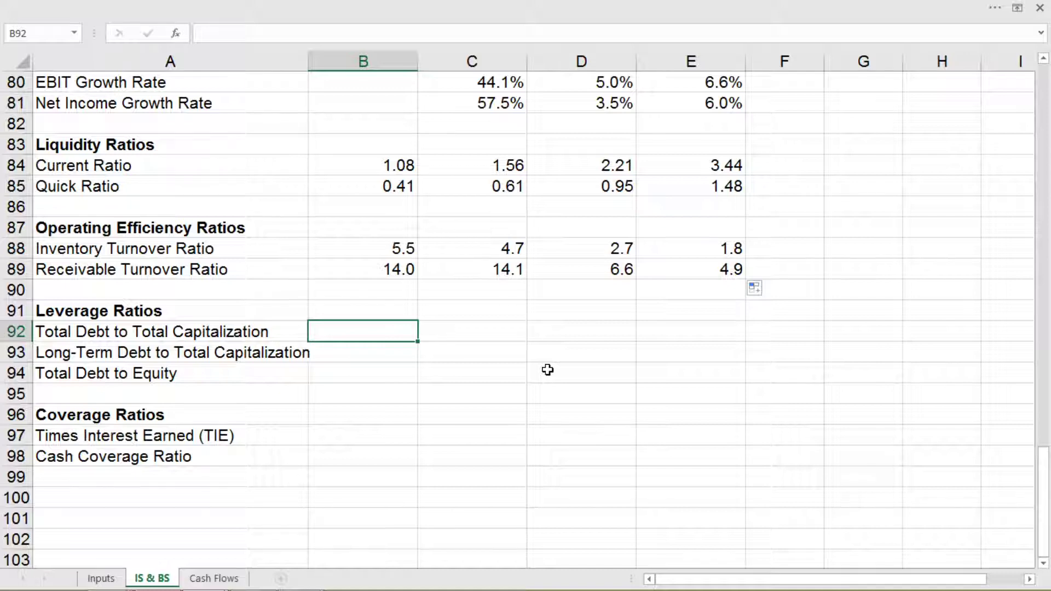
pyautogui.write('=')
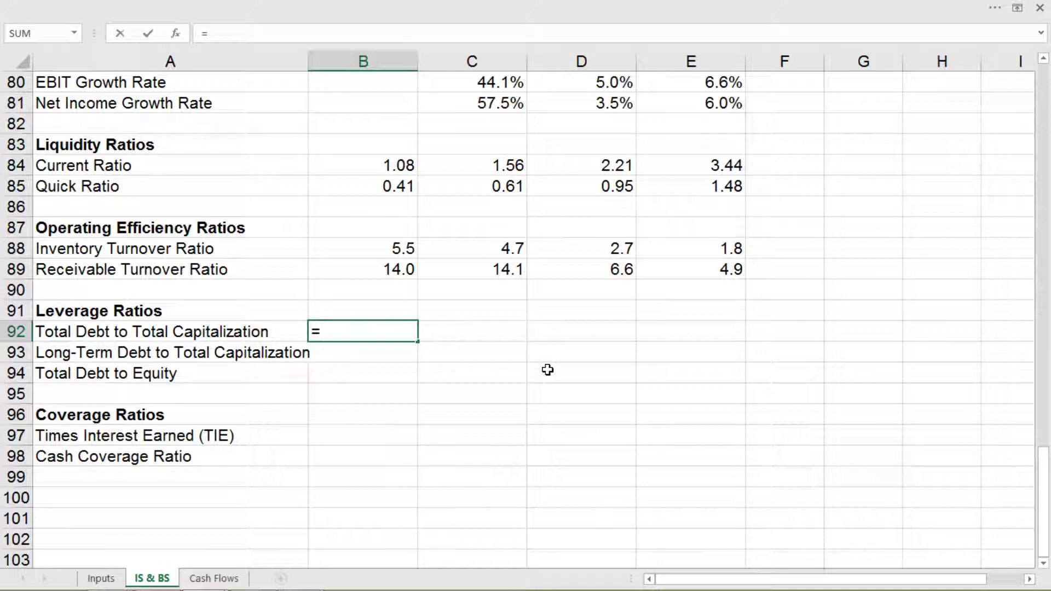
pyautogui.write('(')
pyautogui.moveTo(1047, 487); pyautogui.dragTo(1042, 290)
pyautogui.click(357, 182)
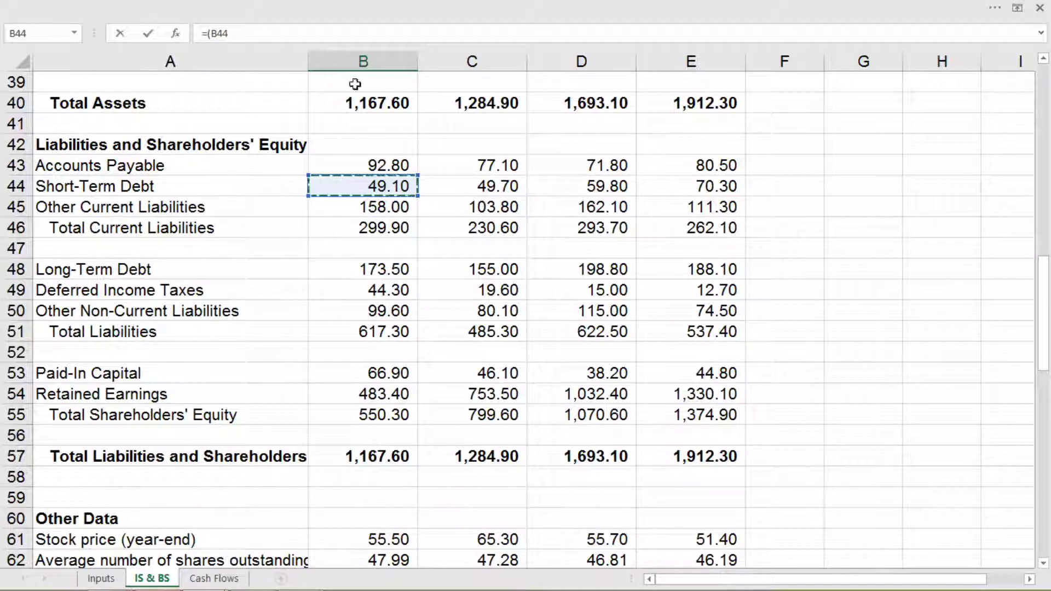
pyautogui.click(322, 32)
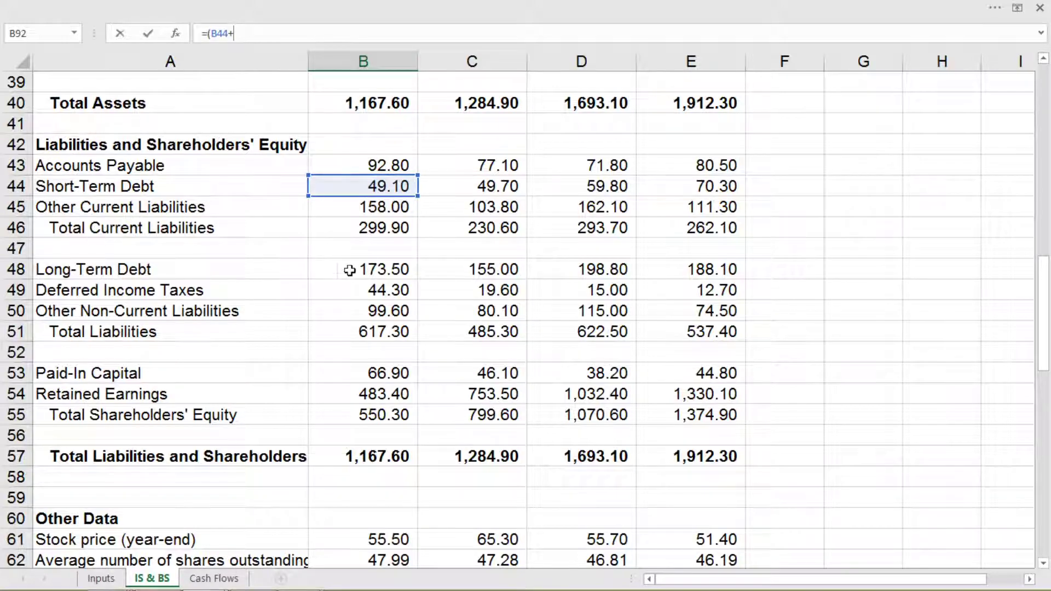
pyautogui.click(374, 270)
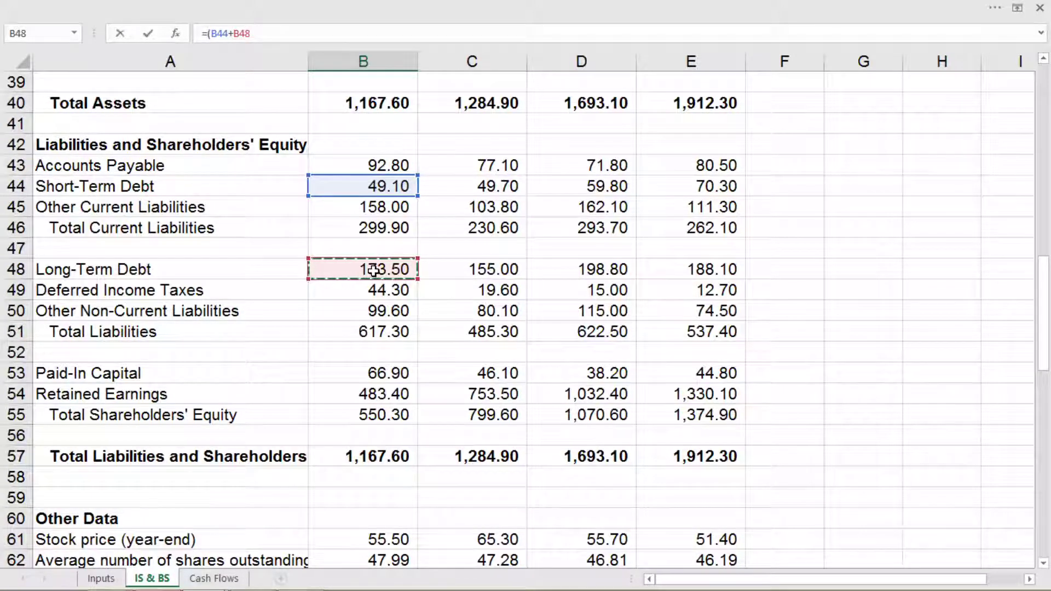
pyautogui.write(')/')
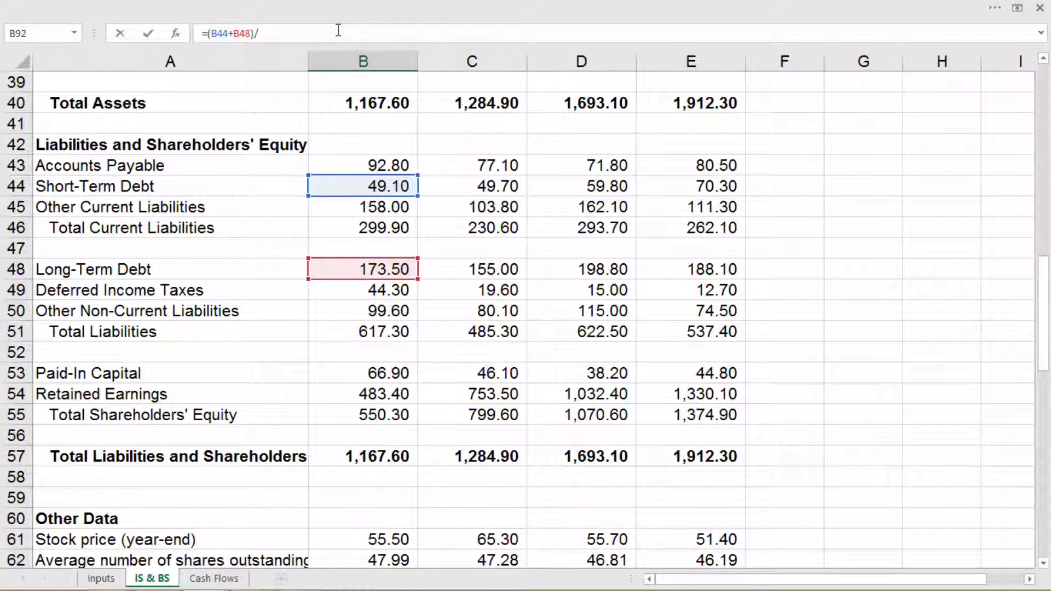
pyautogui.write('(')
pyautogui.click(326, 187)
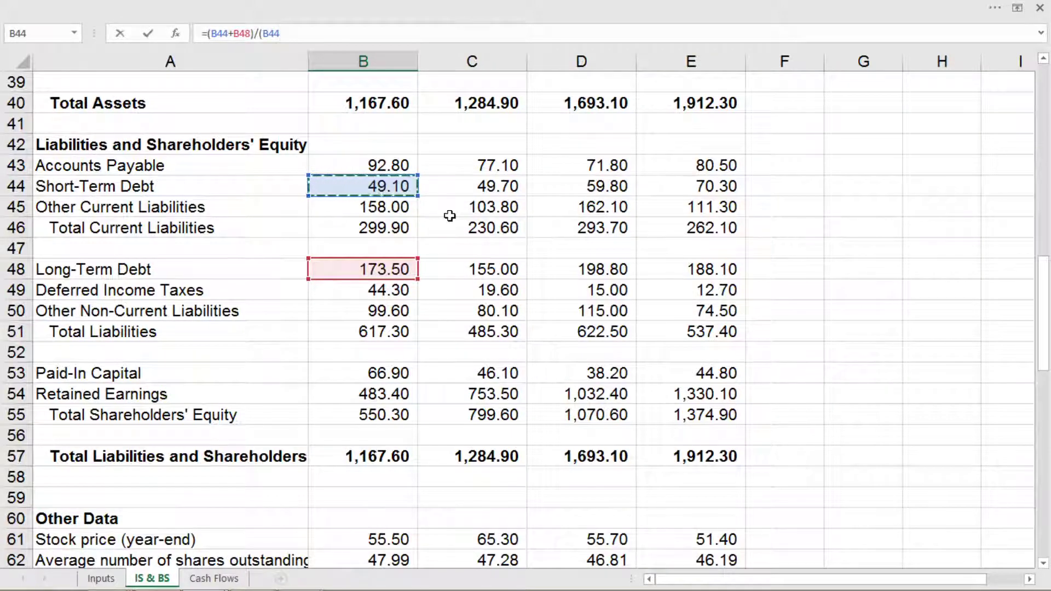
pyautogui.write('+')
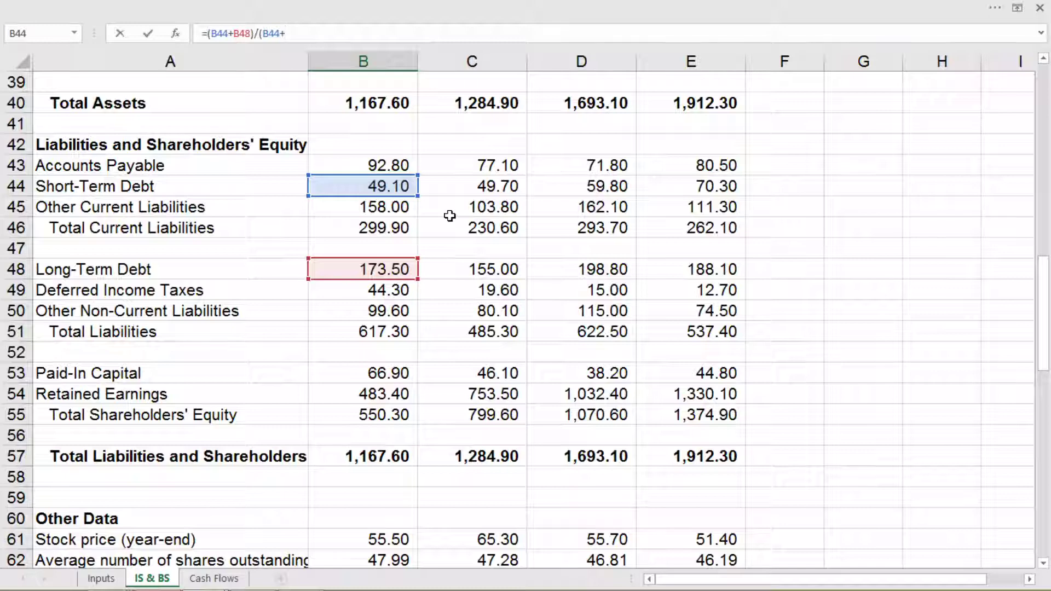
pyautogui.click(371, 271)
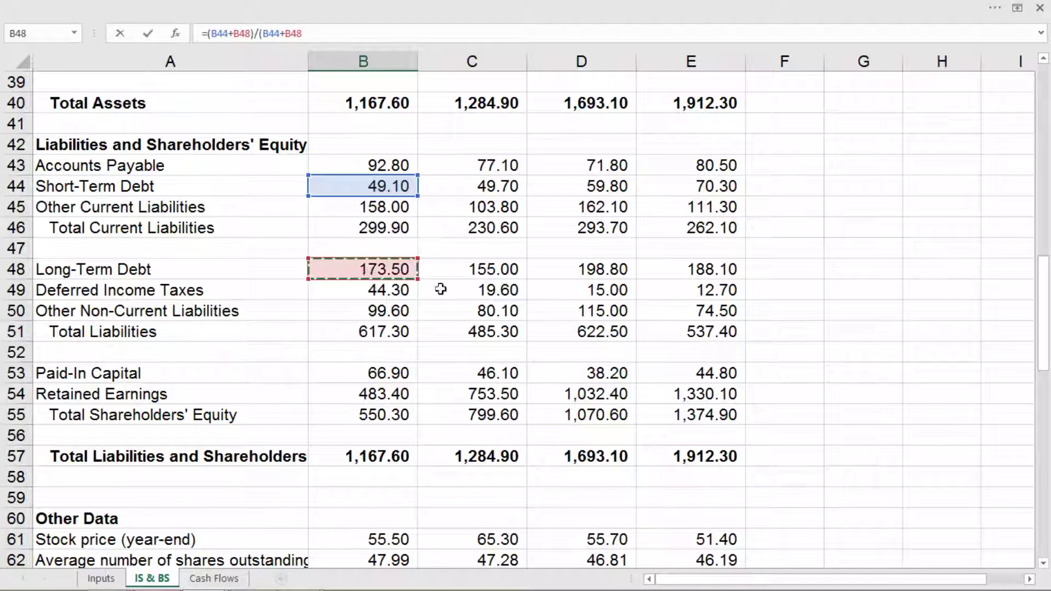
pyautogui.write('+')
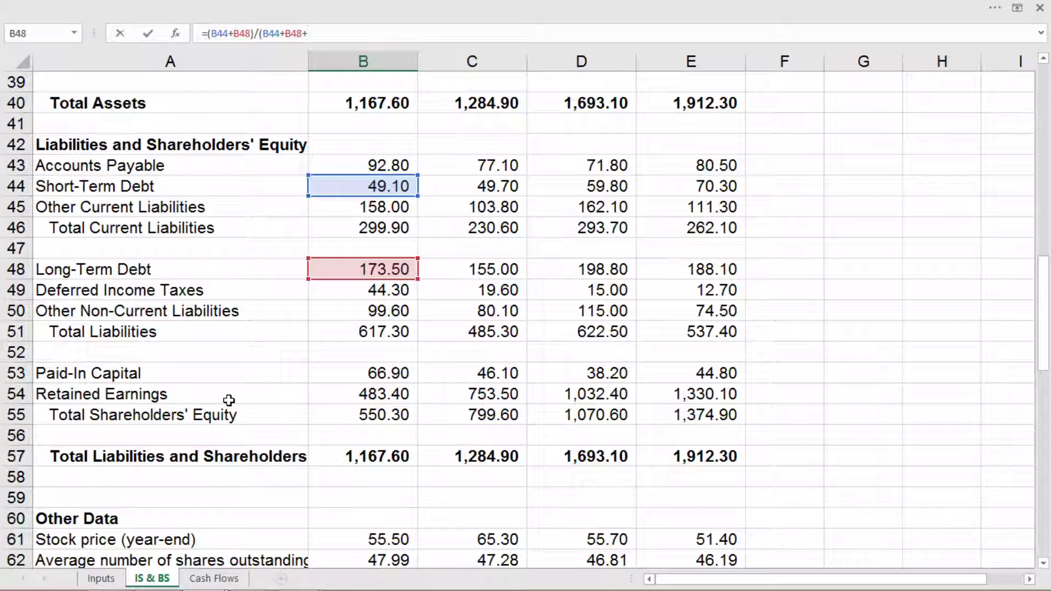
pyautogui.click(348, 418)
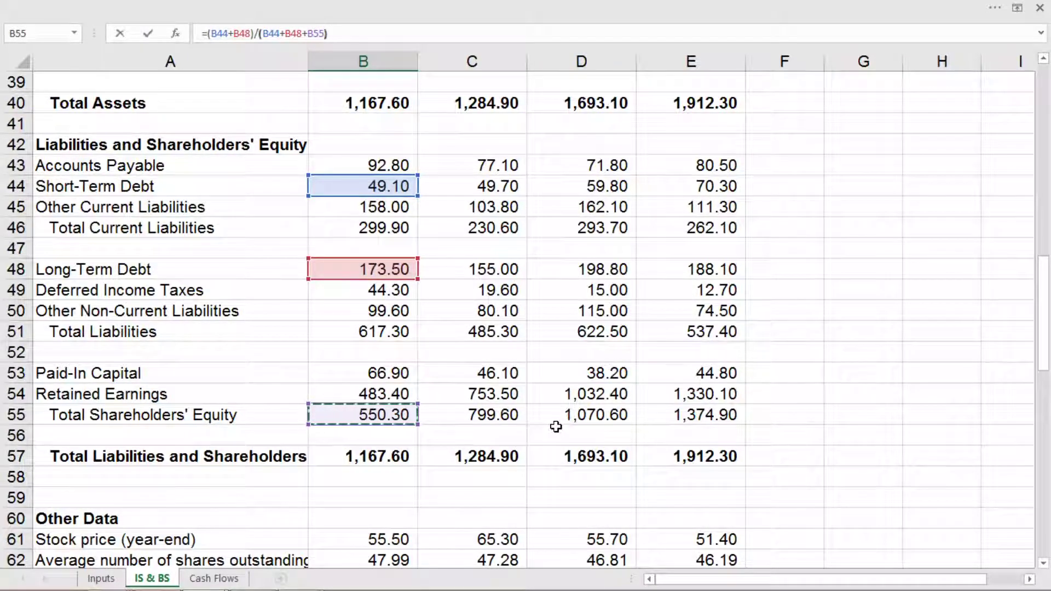
pyautogui.write(')')
pyautogui.press('Return')
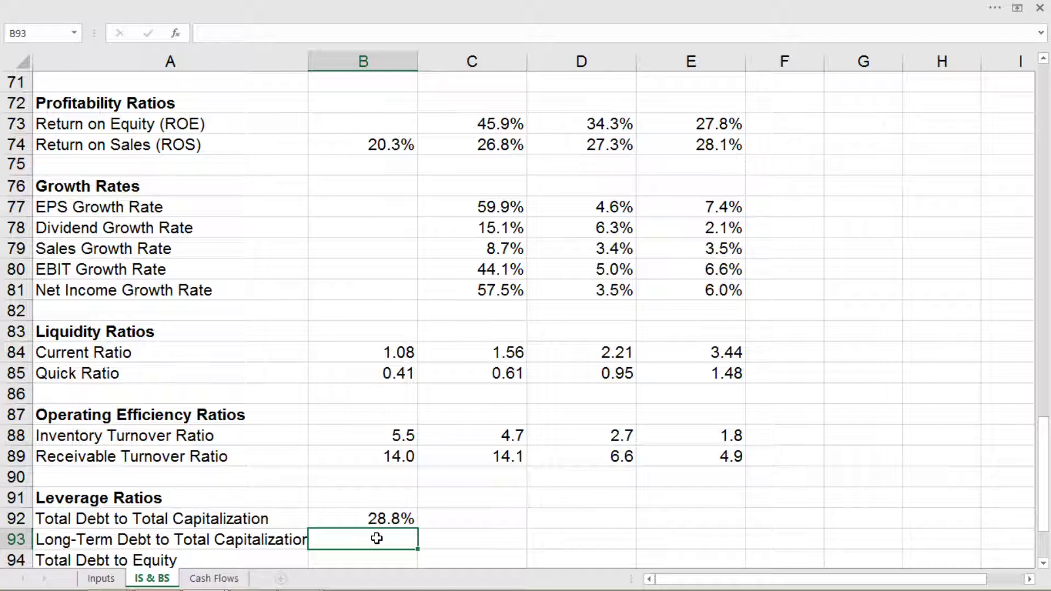
# Step: Calculate the 2015 Long-Term Debt to Total Capitalization in B93 as long-term debt divided by total capitalization, using =B48/(B44+B48+B55)
pyautogui.scroll(-1, 531, 512)
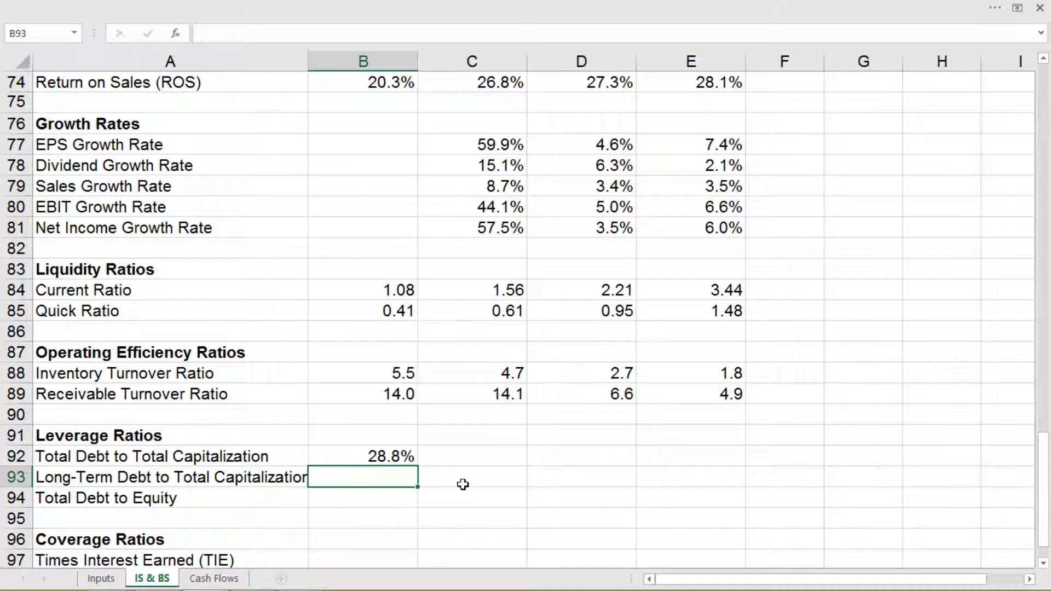
pyautogui.write('=')
pyautogui.scroll(6, 460, 475)
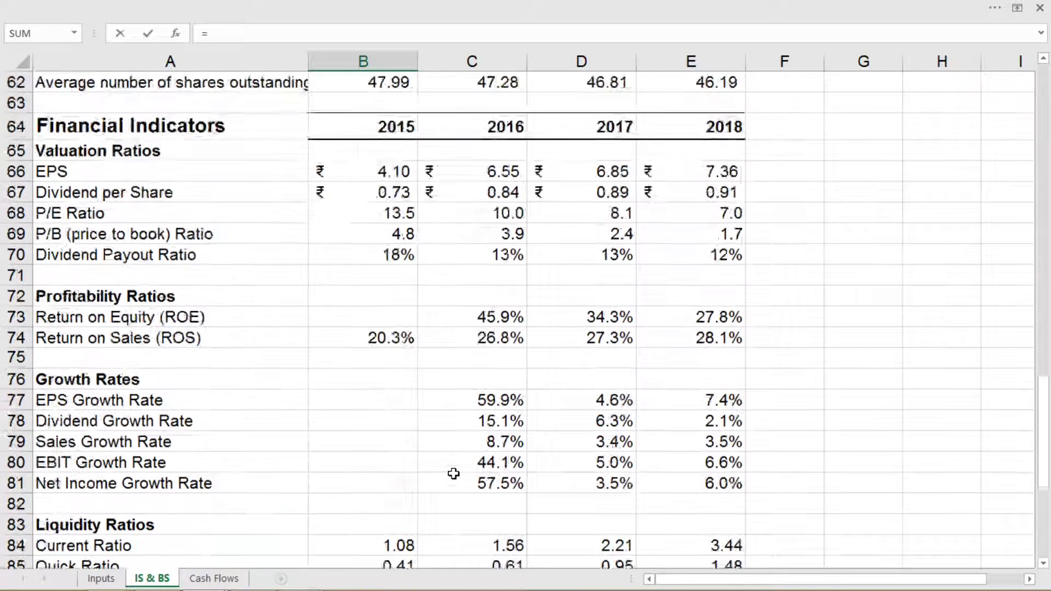
pyautogui.scroll(5, 453, 474)
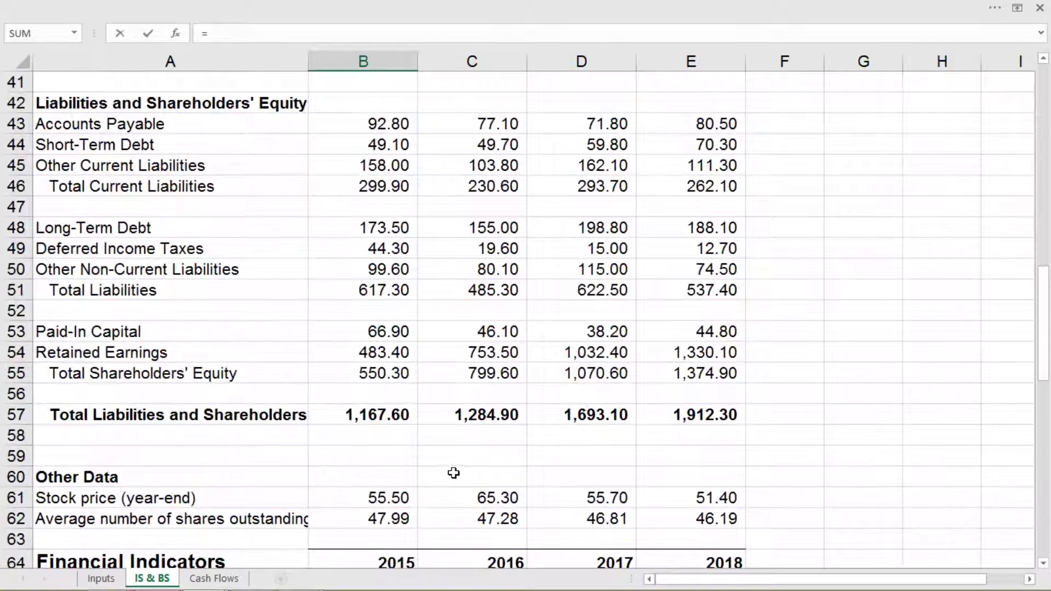
pyautogui.click(362, 229)
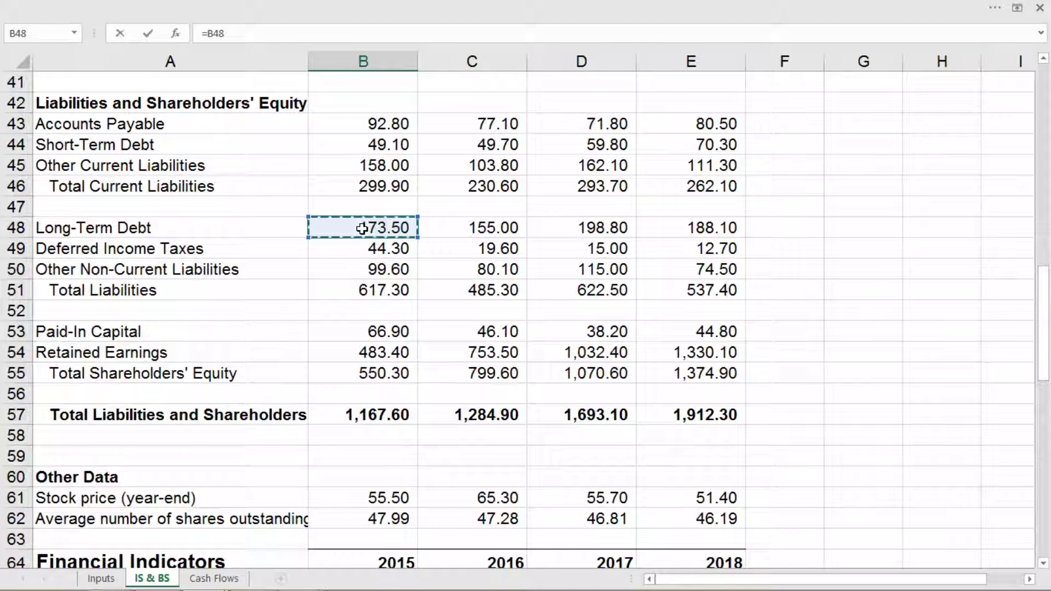
pyautogui.write('/(')
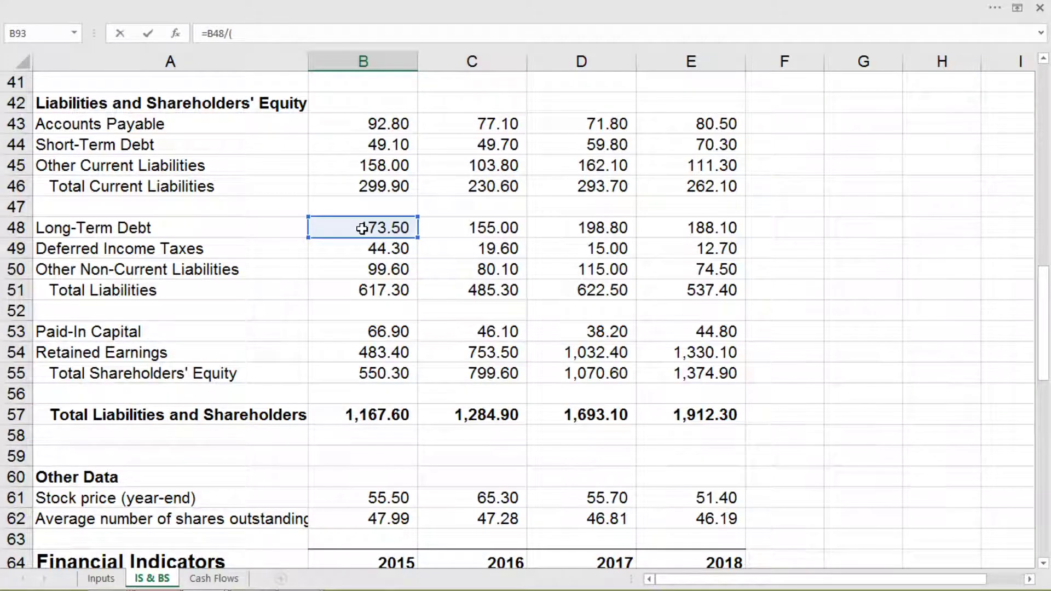
pyautogui.click(386, 144)
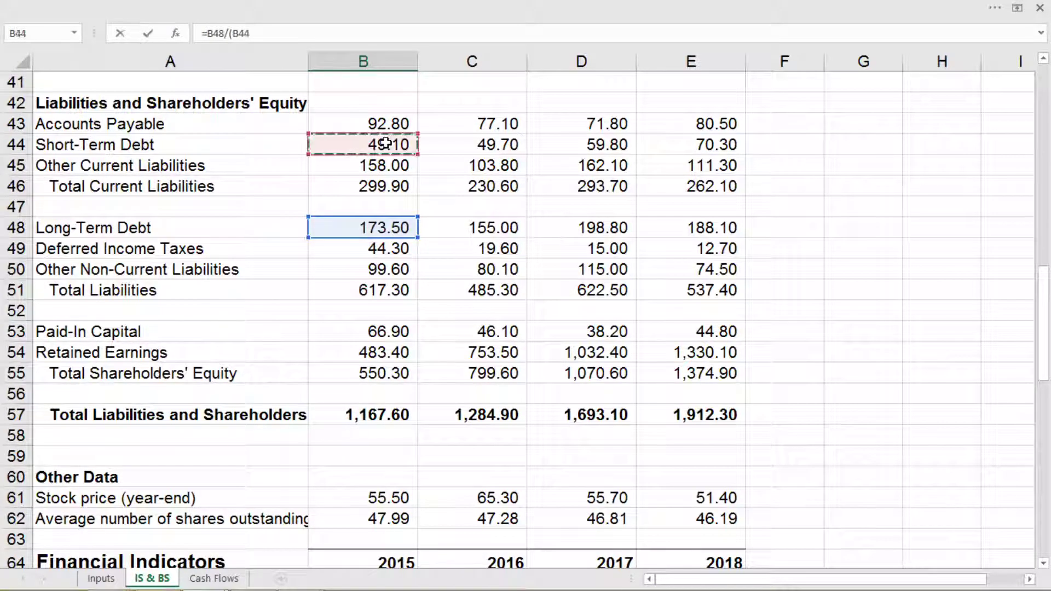
pyautogui.write('+')
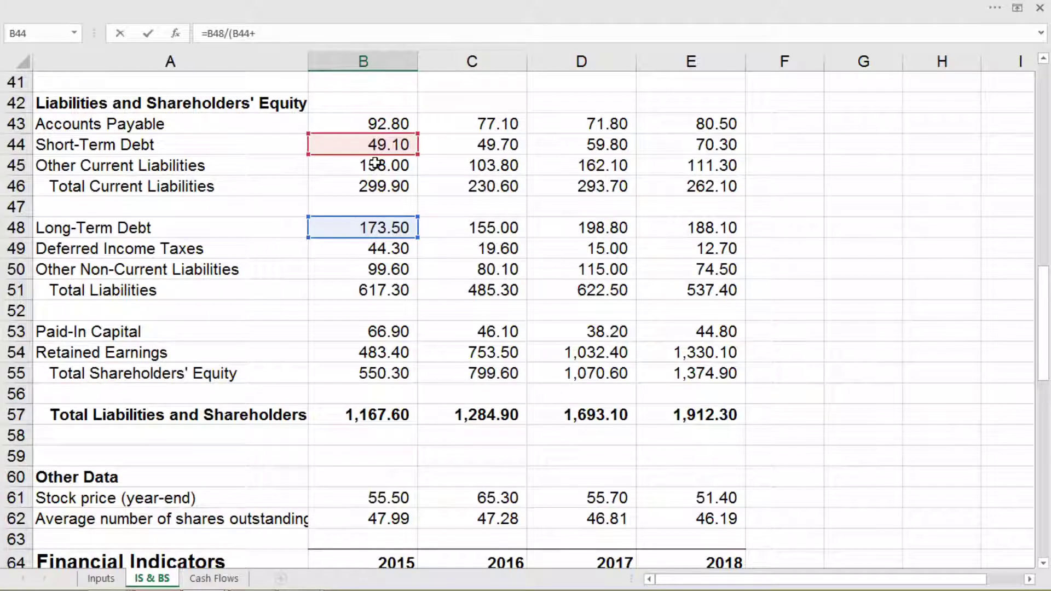
pyautogui.click(371, 227)
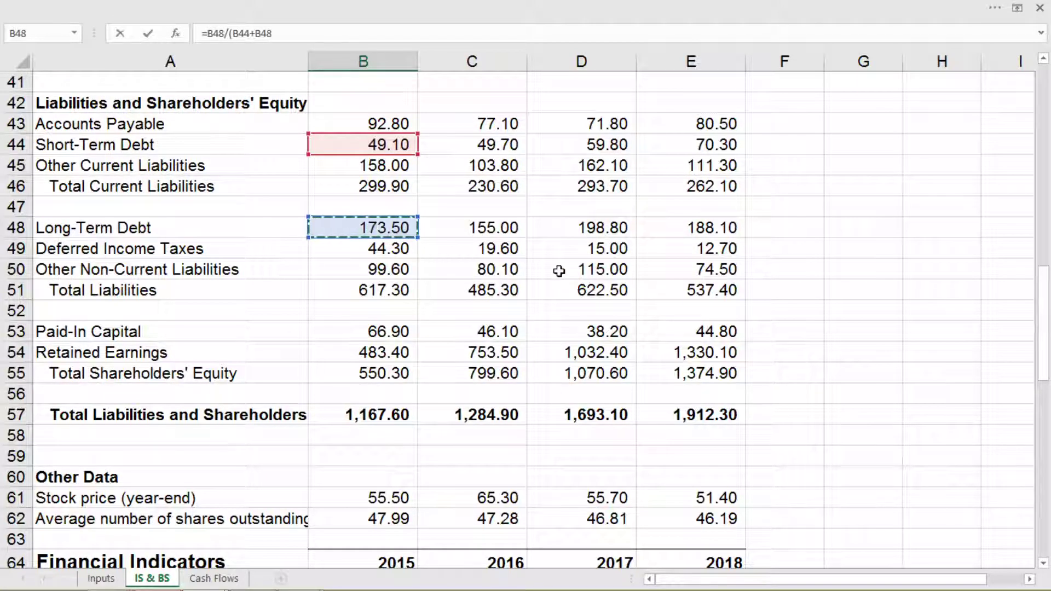
pyautogui.write('+')
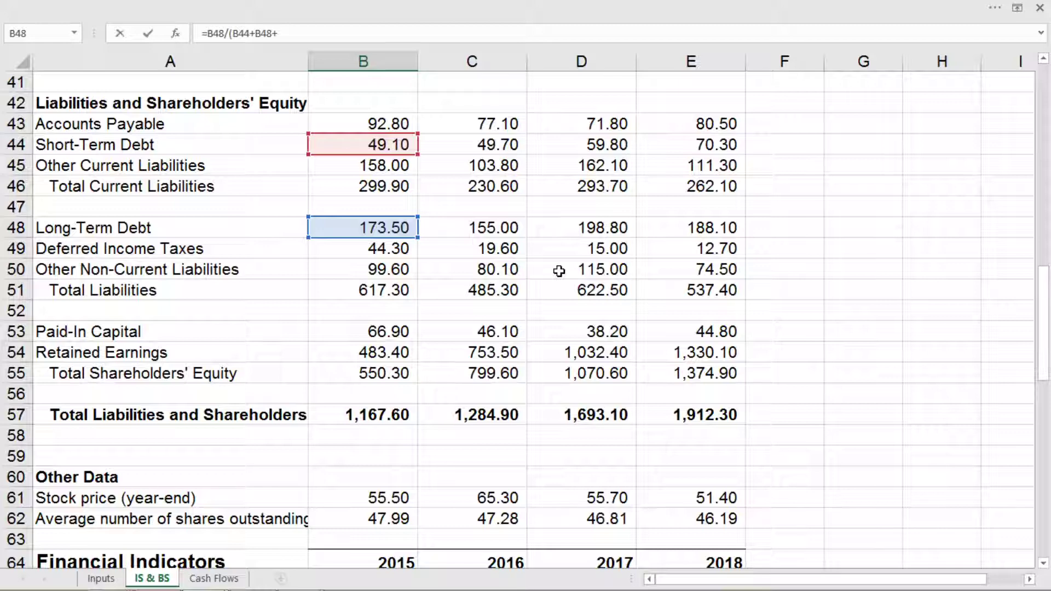
pyautogui.click(372, 372)
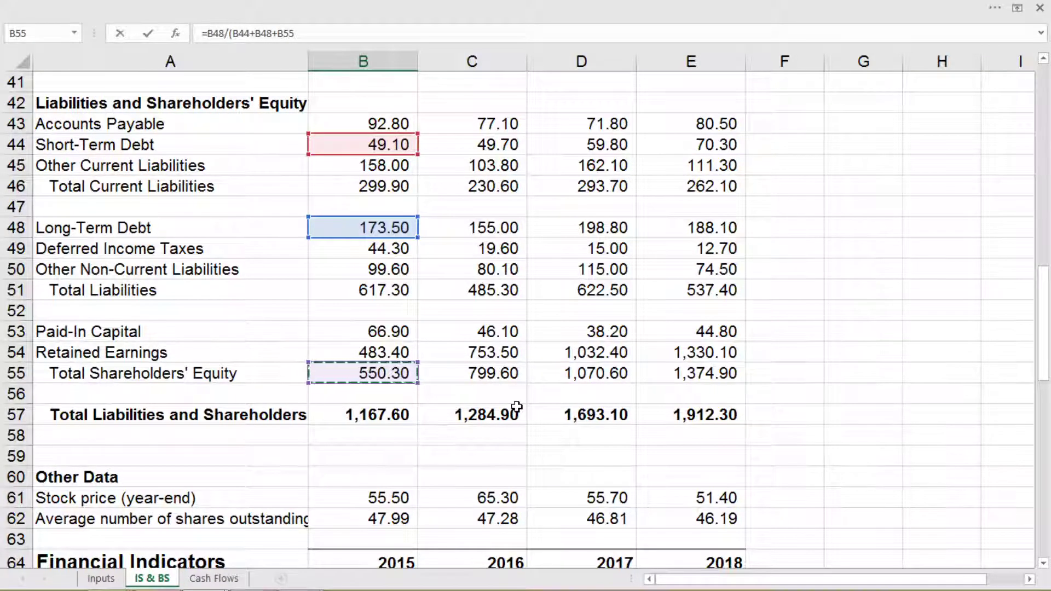
pyautogui.write(')')
pyautogui.press('Return')
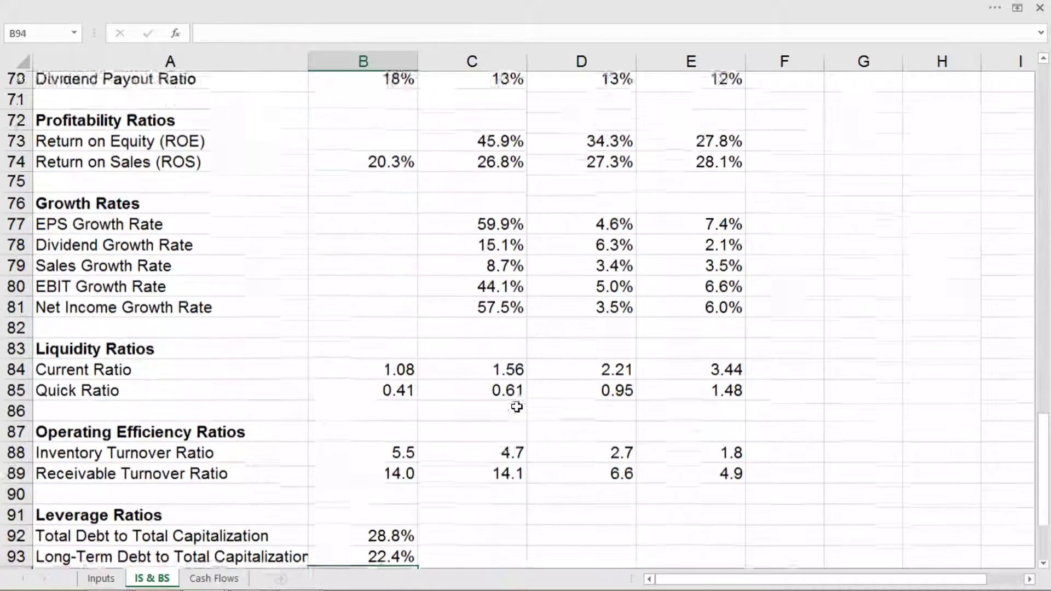
# Step: Calculate the 2015 Total Debt to Equity in B94 as short-term plus long-term debt divided by total shareholders' equity, using =(B44+B48)/B55
pyautogui.scroll(-2, 515, 410)
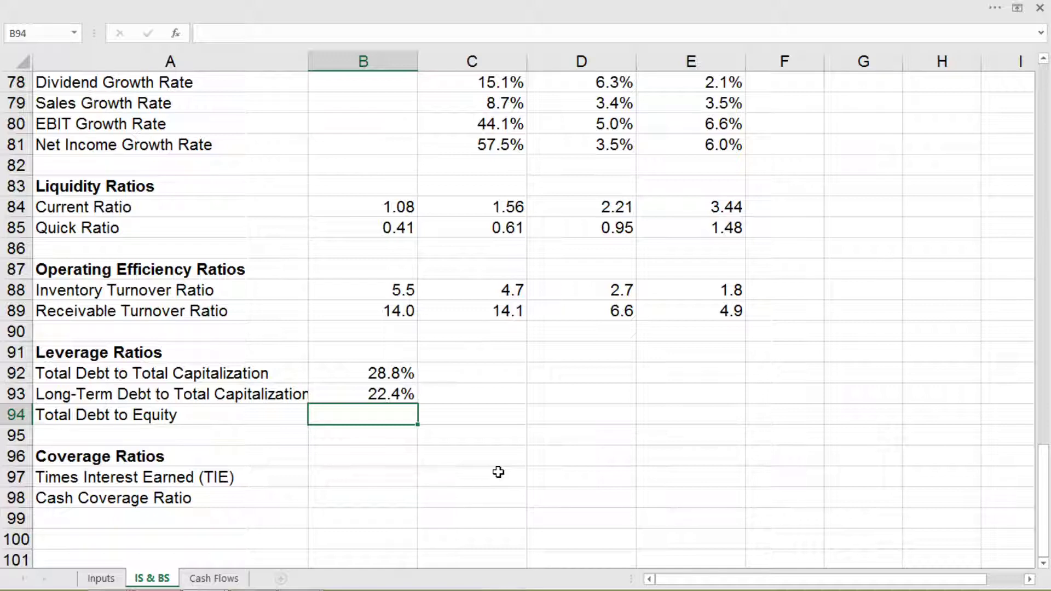
pyautogui.write('=(')
pyautogui.scroll(10, 489, 473)
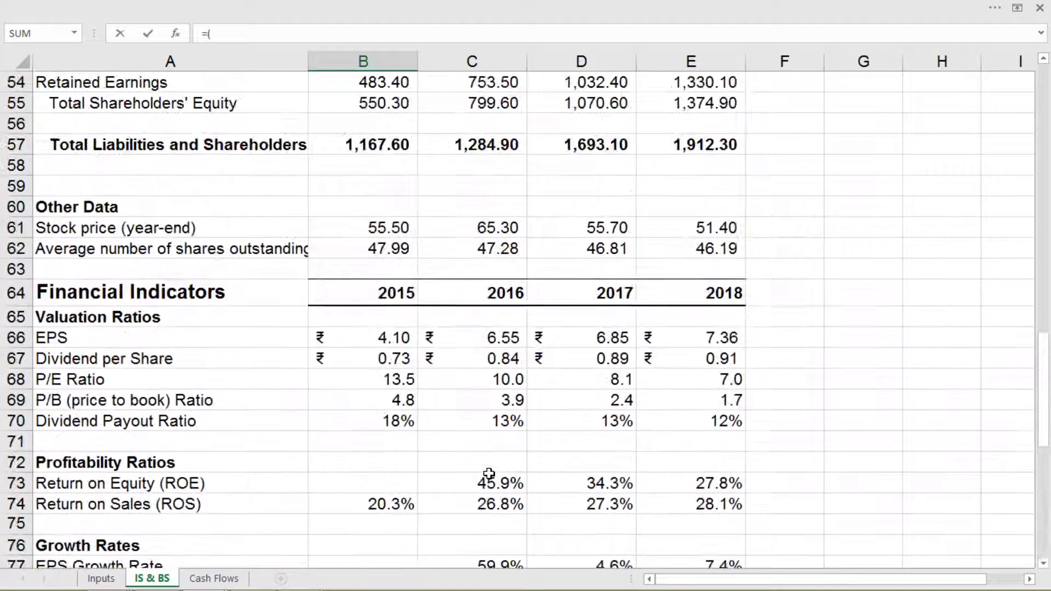
pyautogui.scroll(3, 489, 473)
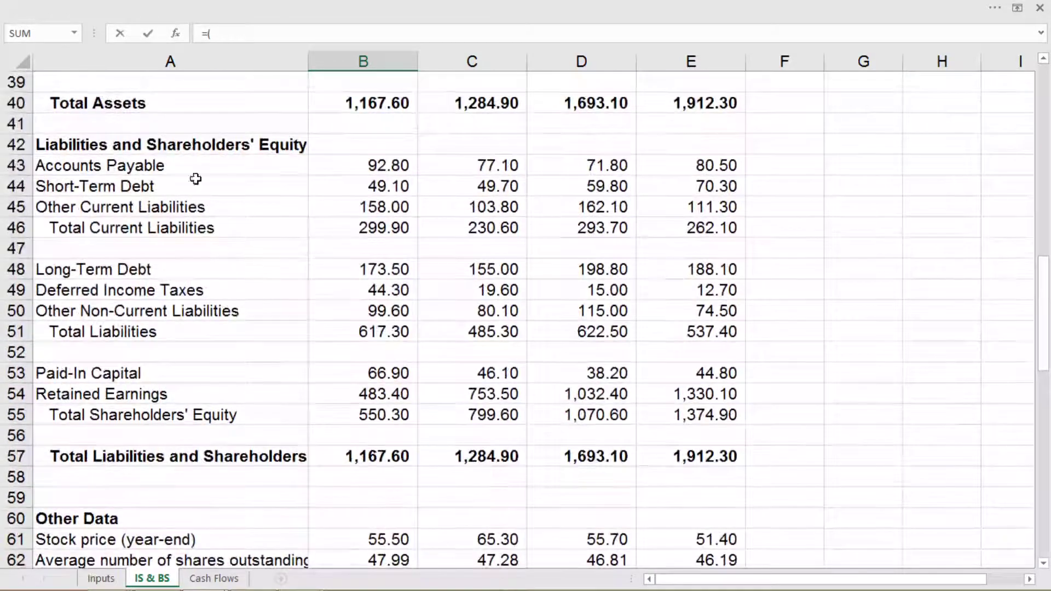
pyautogui.click(345, 187)
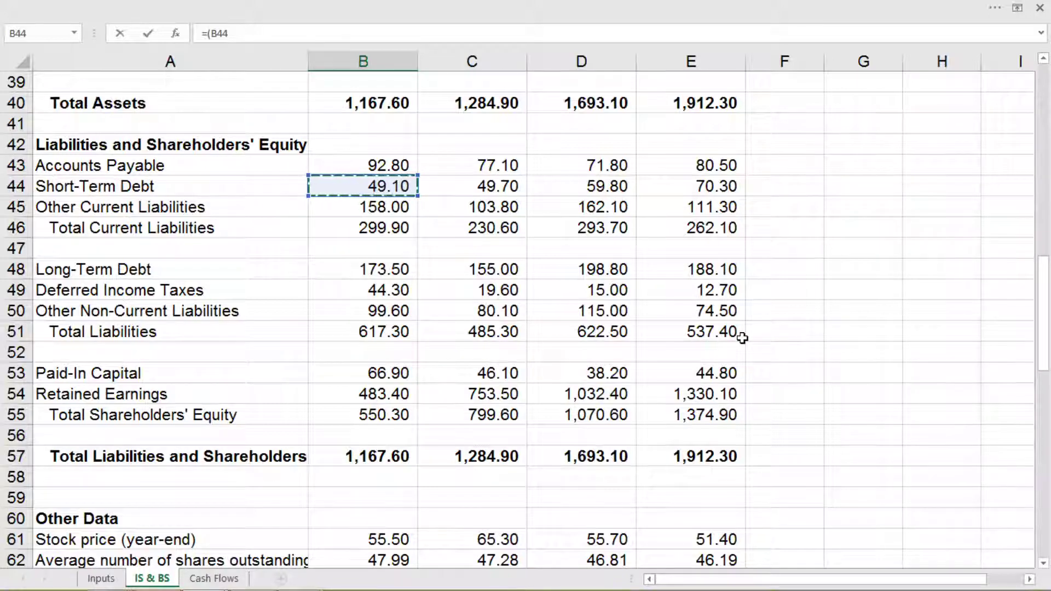
pyautogui.write('+')
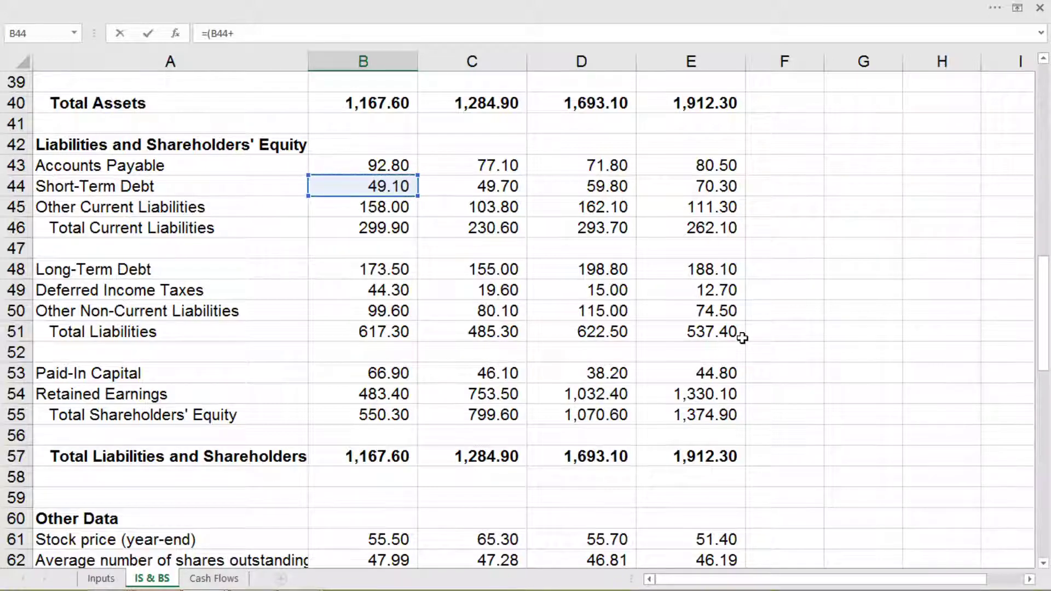
pyautogui.click(328, 272)
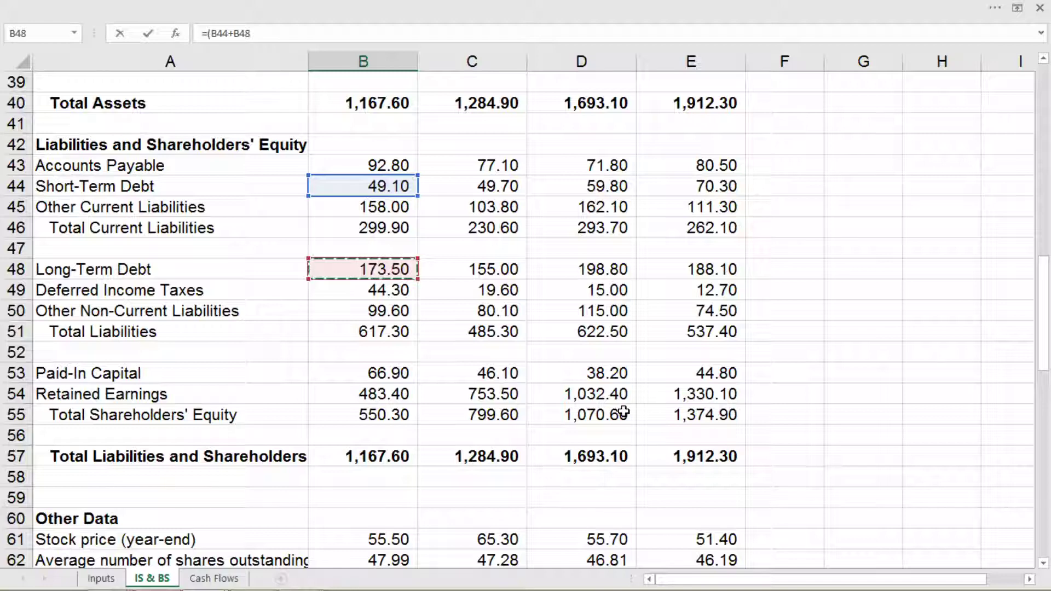
pyautogui.write(')/')
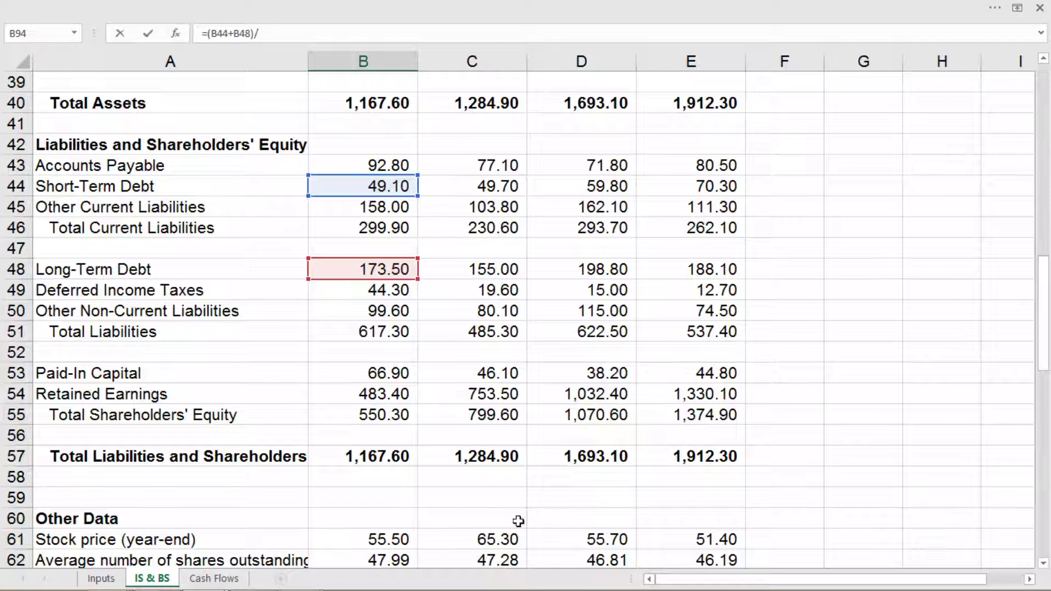
pyautogui.click(402, 416)
pyautogui.press('Return')
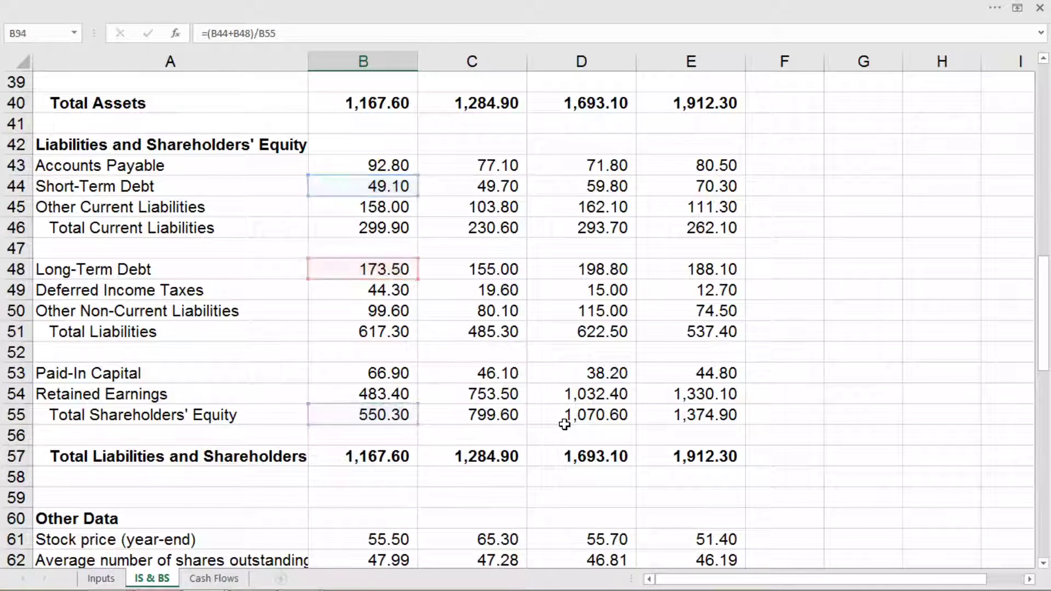
# Step: Fill the three leverage ratio formulas in B92:B94 across to column E
pyautogui.scroll(-3, 565, 424)
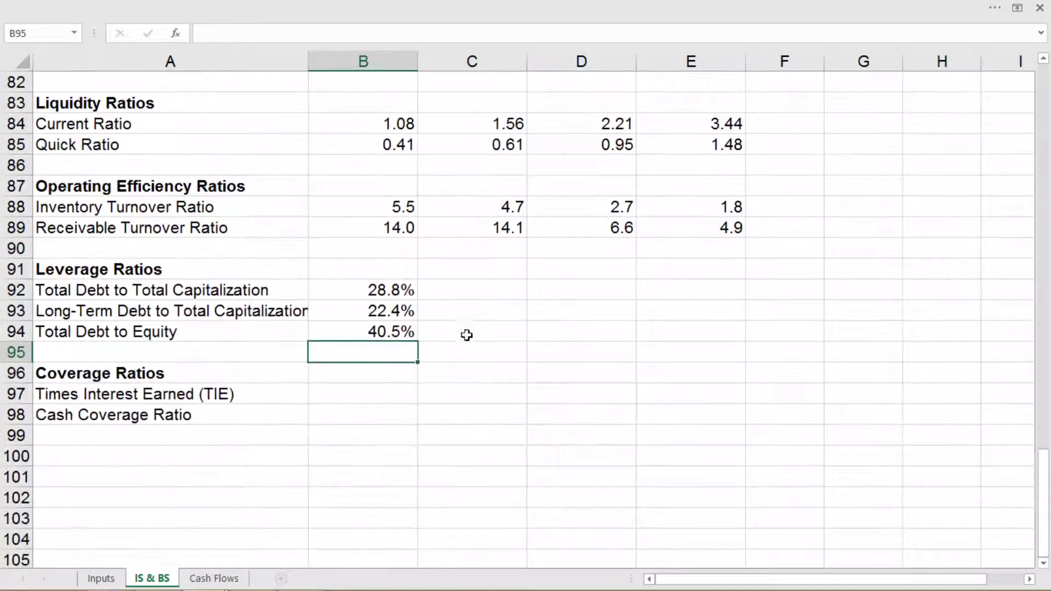
pyautogui.moveTo(395, 291); pyautogui.dragTo(723, 347)
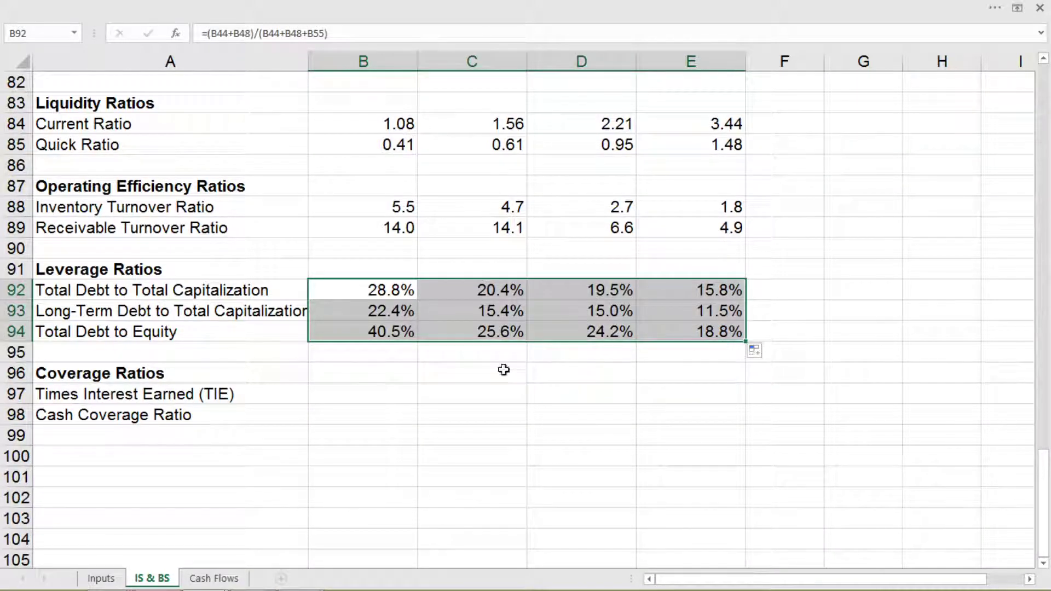
# Step: Calculate the 2015 Times Interest Earned in B97 as EBIT divided by interest expense, using =B13/B16
pyautogui.click(321, 394)
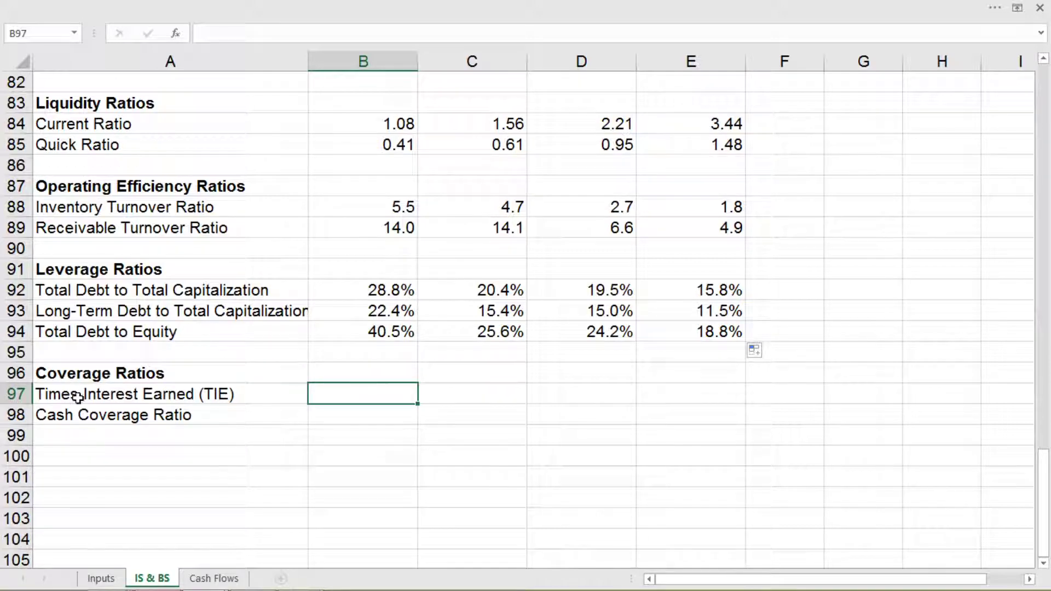
pyautogui.click(214, 421)
pyautogui.click(368, 397)
pyautogui.write('=')
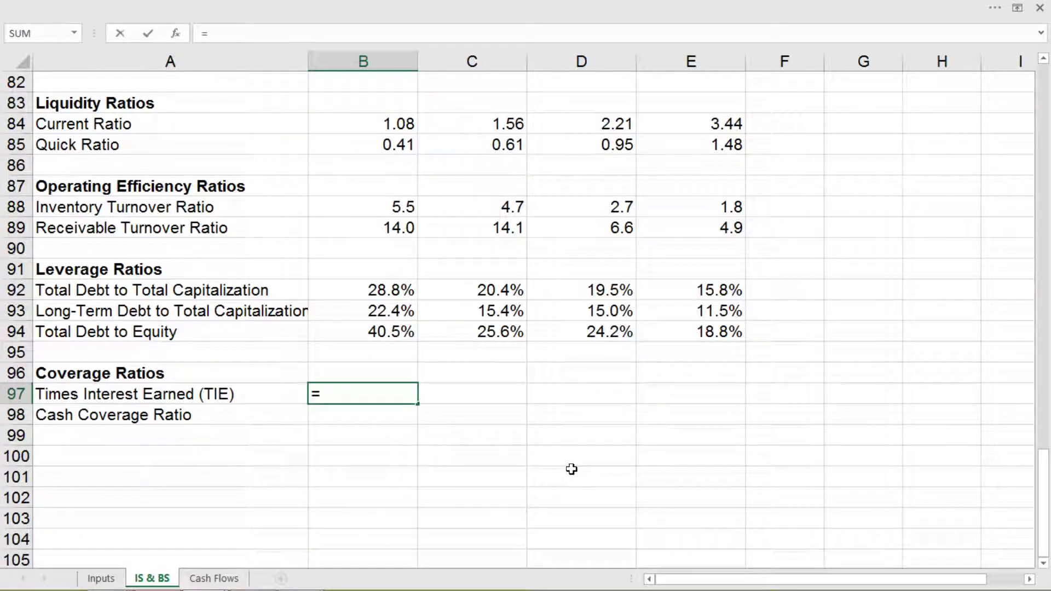
pyautogui.scroll(15, 572, 469)
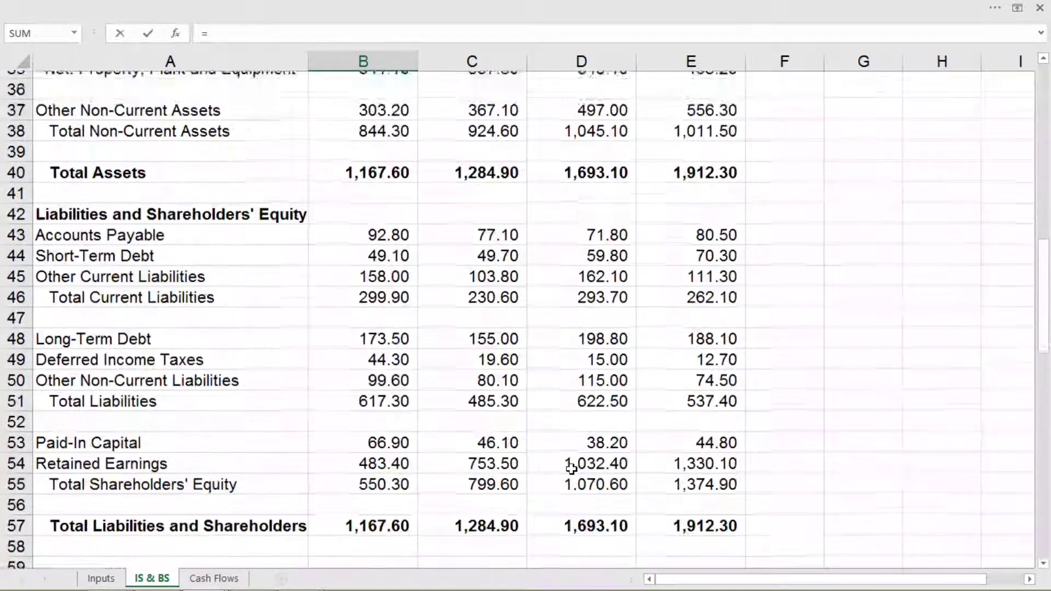
pyautogui.scroll(9, 571, 469)
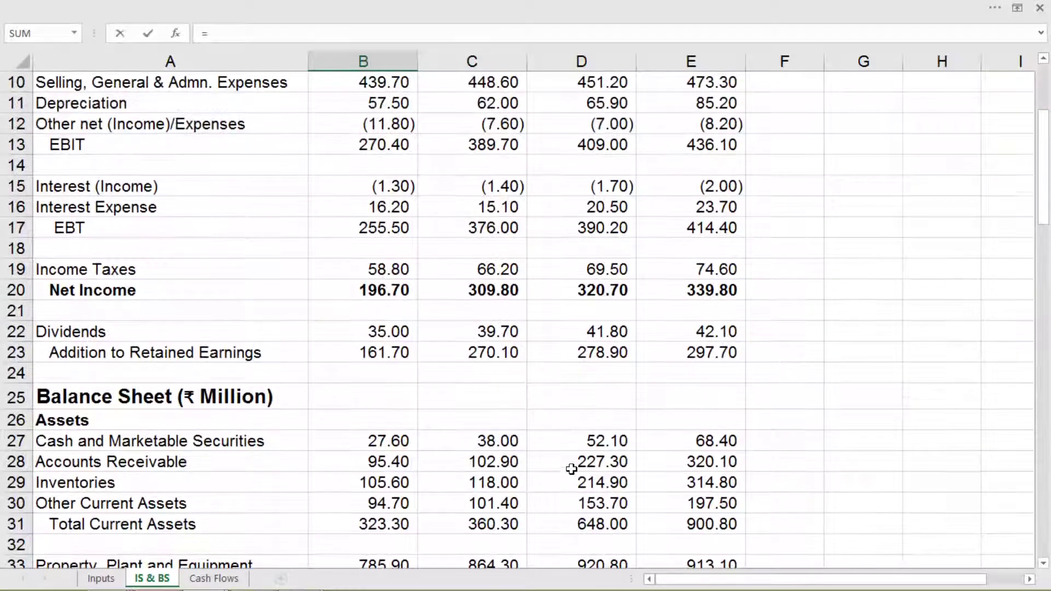
pyautogui.click(386, 146)
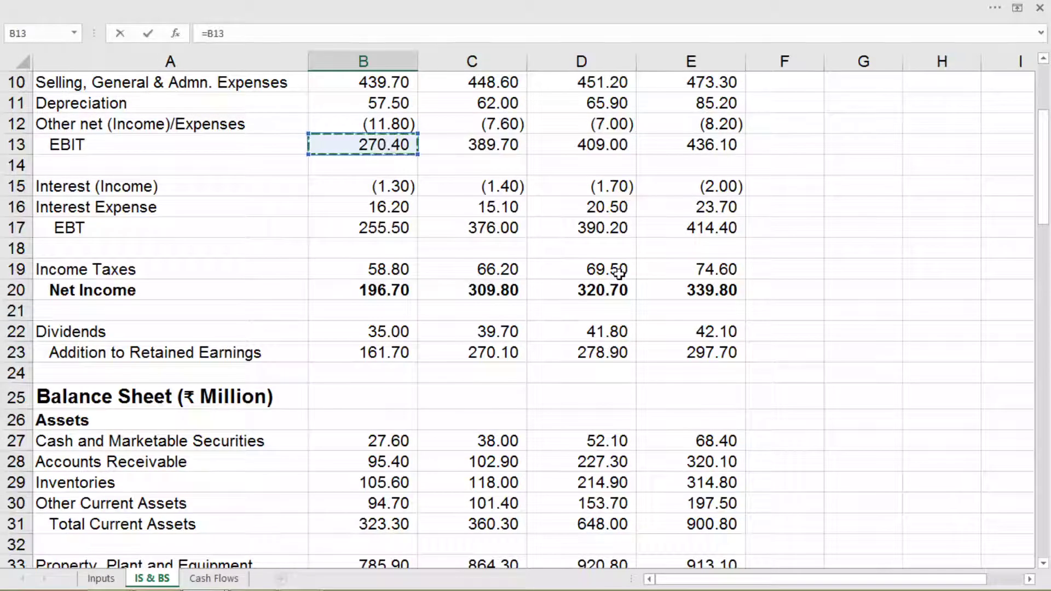
pyautogui.write('/')
pyautogui.click(344, 210)
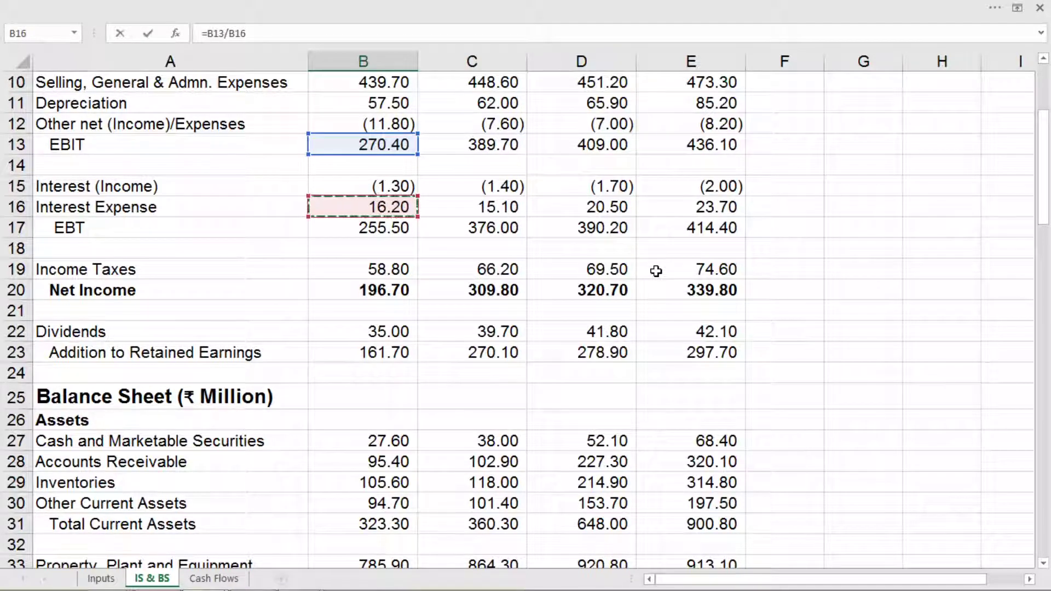
pyautogui.press('Return')
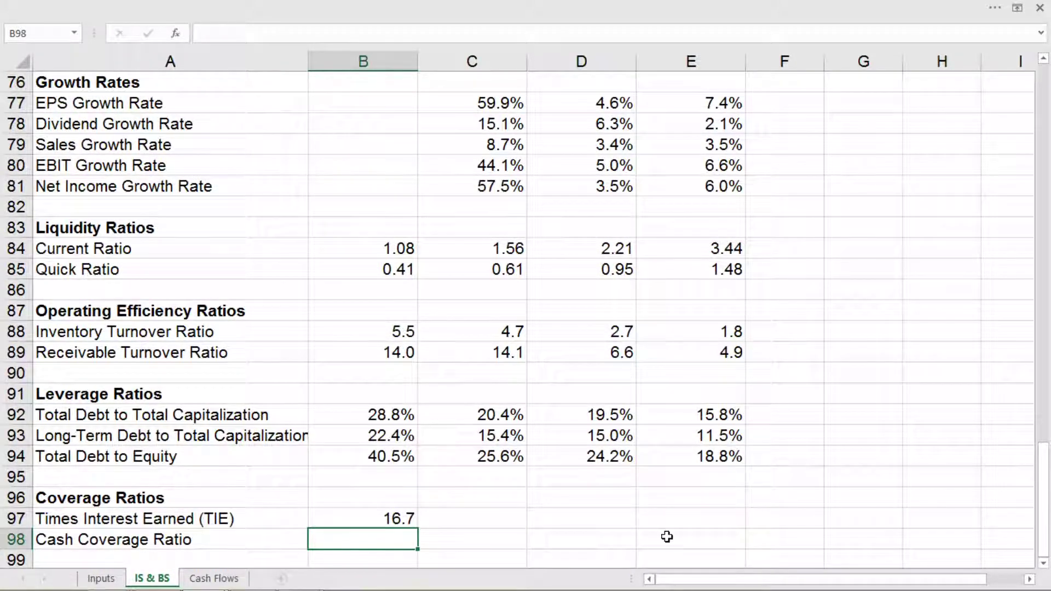
# Step: Calculate the 2015 Cash Coverage Ratio in B98 as EBIT plus depreciation divided by interest expense, using =(B13+B11)/B16
pyautogui.write('=(')
pyautogui.scroll(13, 614, 513)
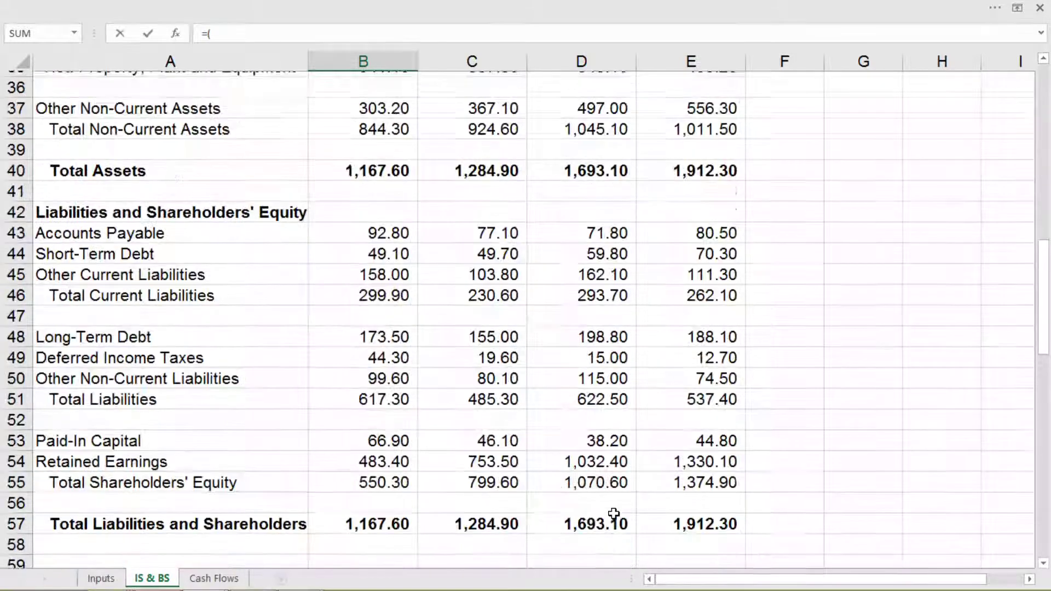
pyautogui.scroll(12, 614, 512)
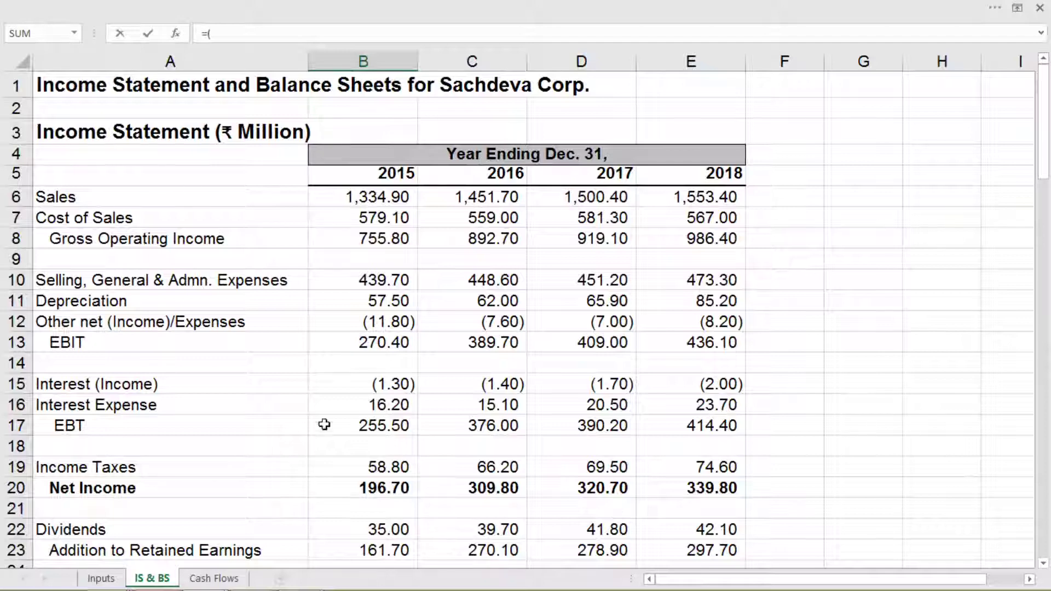
pyautogui.click(357, 342)
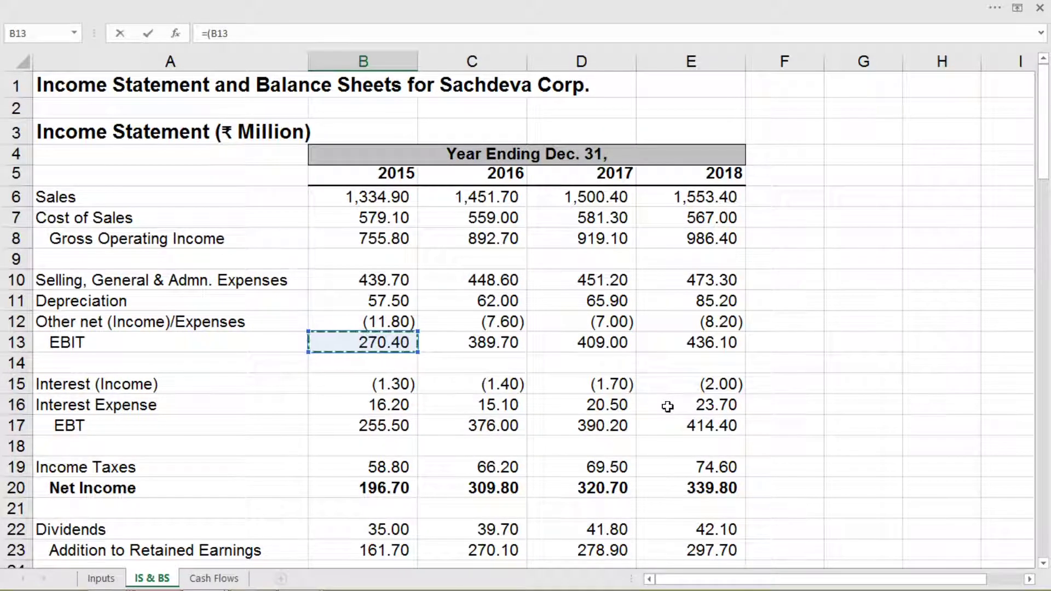
pyautogui.write('+')
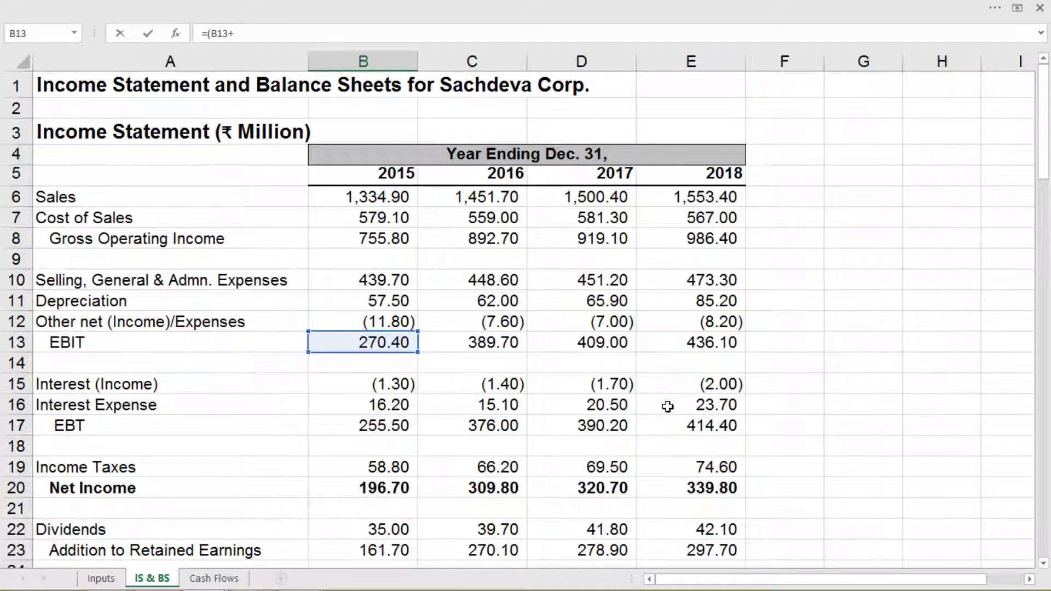
pyautogui.click(385, 300)
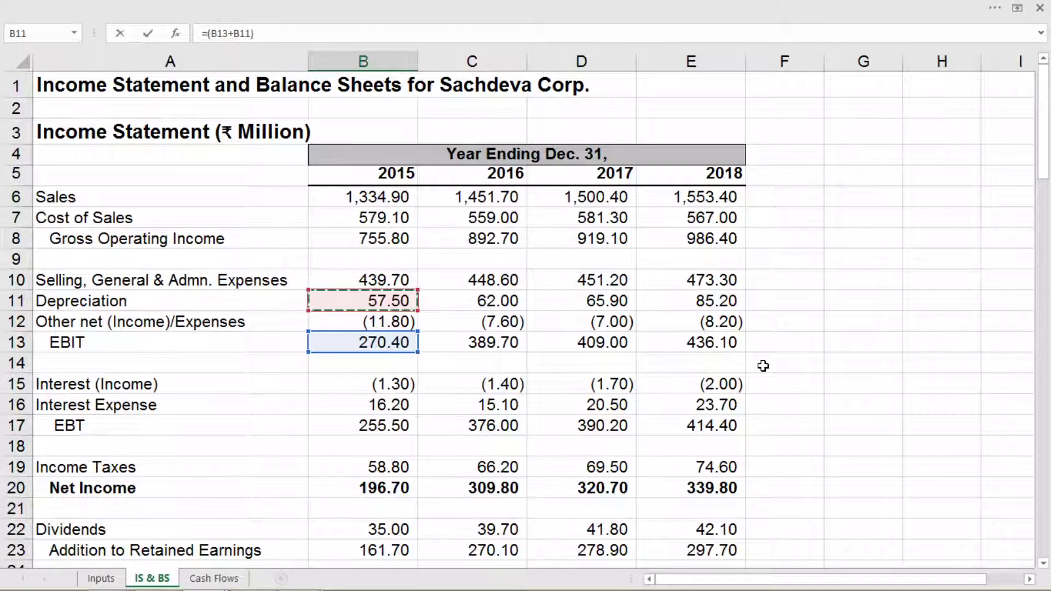
pyautogui.write(')')
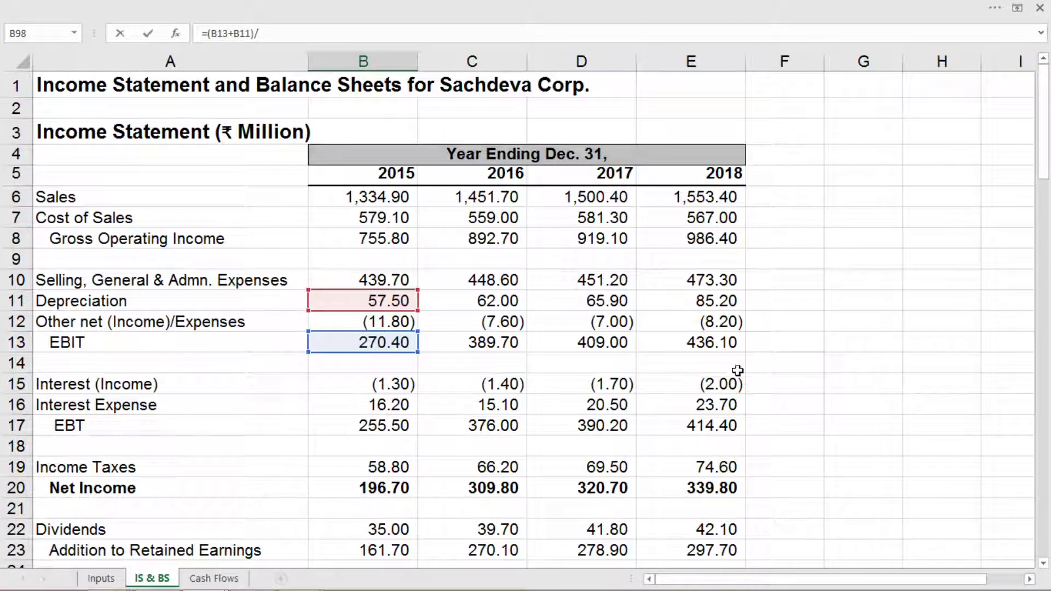
pyautogui.click(380, 404)
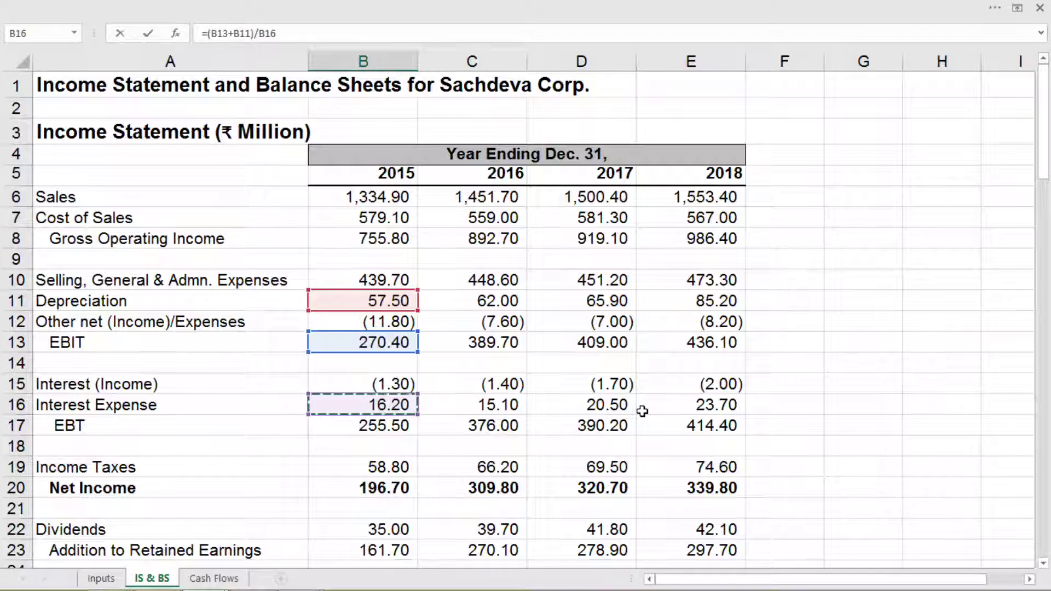
pyautogui.press('Return')
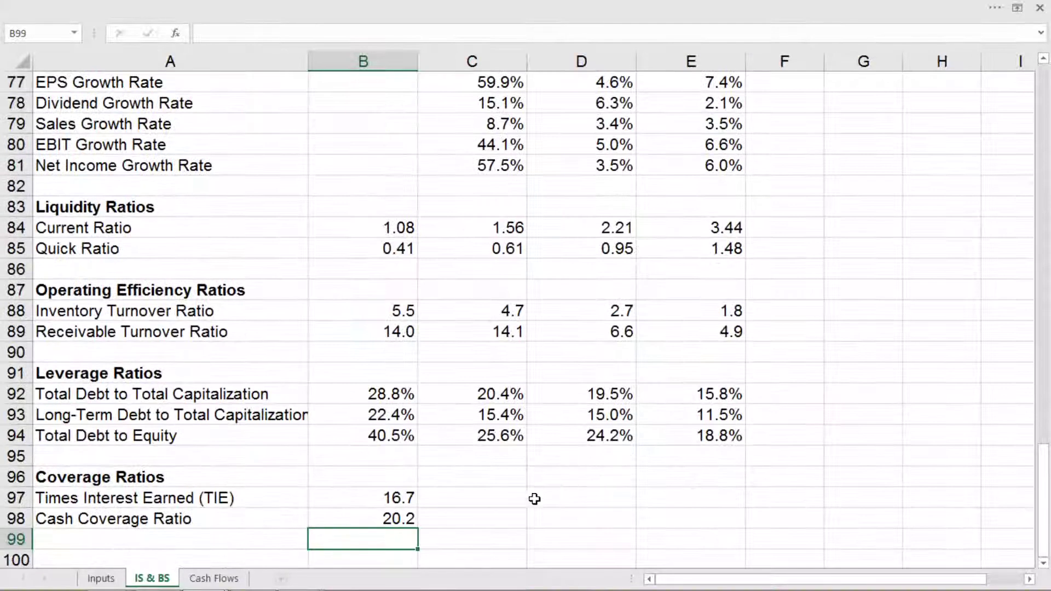
# Step: Fill the two coverage ratio formulas in B97:B98 across to column E
pyautogui.moveTo(371, 496); pyautogui.dragTo(712, 515)
pyautogui.click(845, 466)
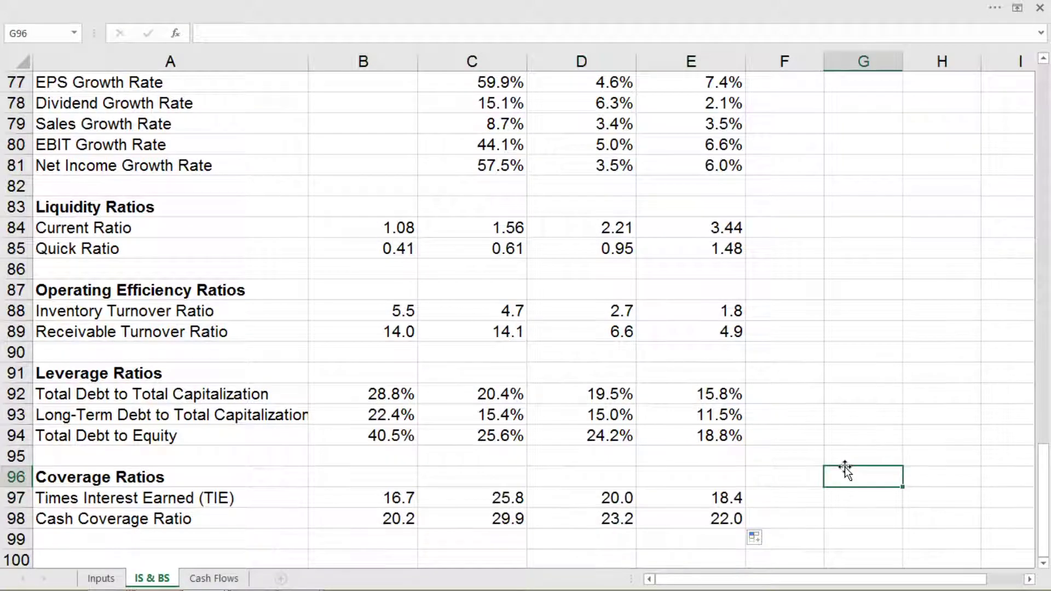
pyautogui.scroll(3, 845, 467)
pyautogui.scroll(2, 845, 466)
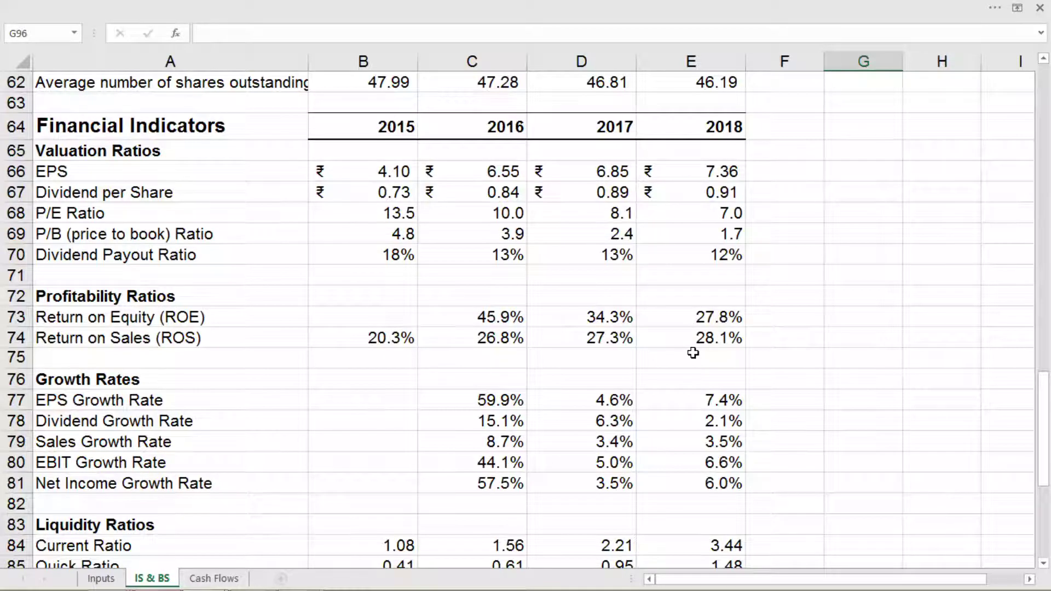
pyautogui.click(784, 353)
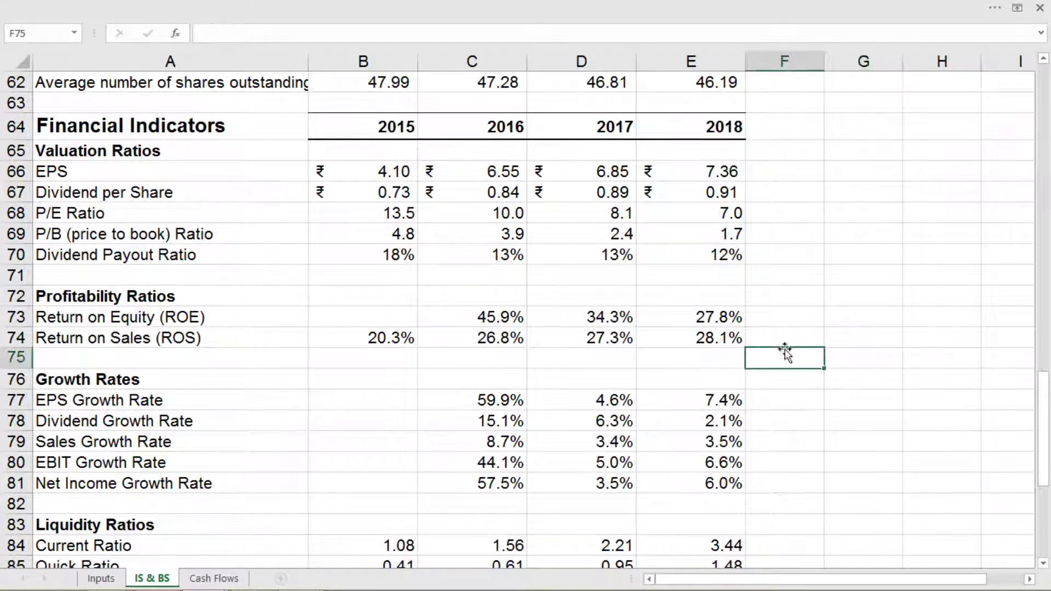